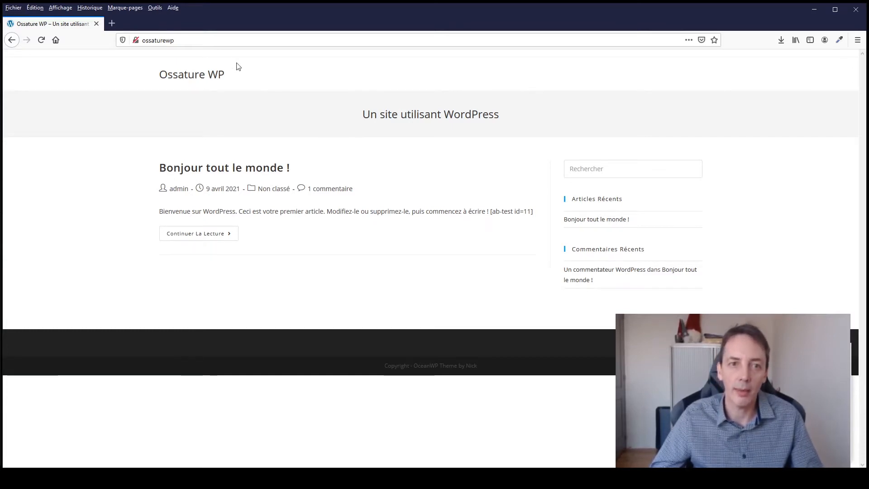
Load the site's administration login page at ossaturewp/wp-admin
click(208, 42)
click(207, 42)
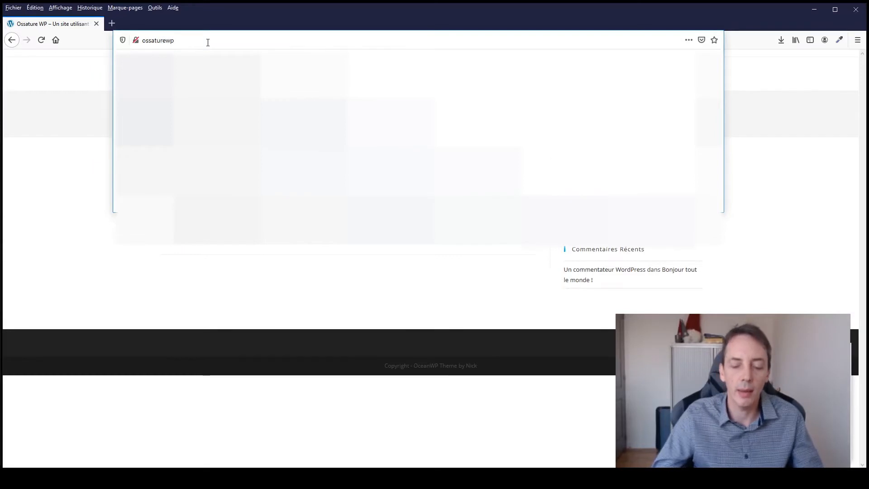
text(/w)
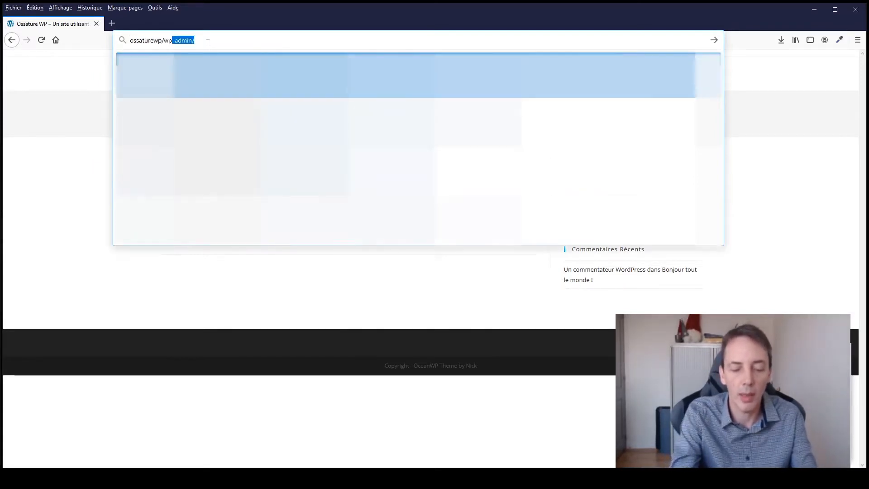
text(p-admin)
key(Return)
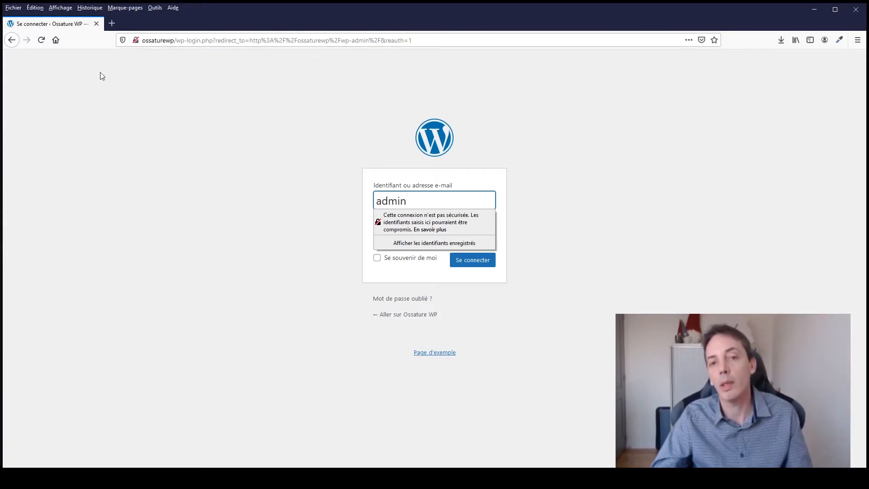
Log in to the admin account by entering its password, and decline to have the browser save the credentials
key(Escape)
click(454, 242)
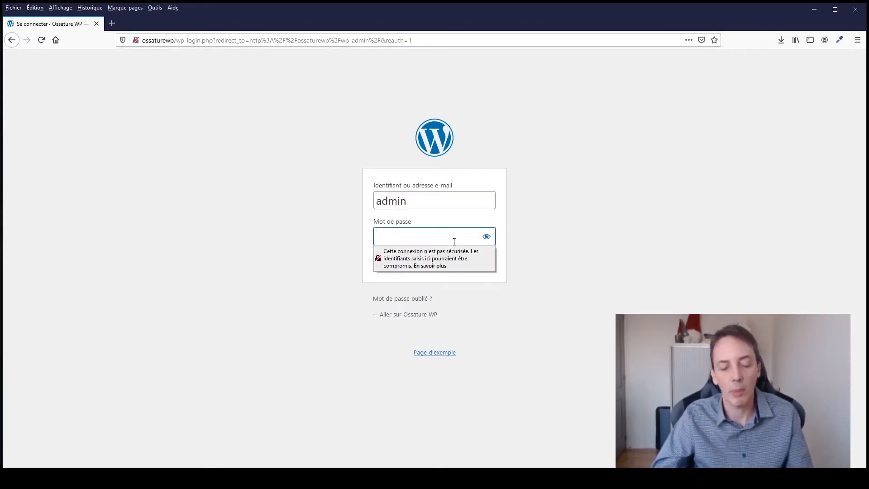
text(*)
key(Return)
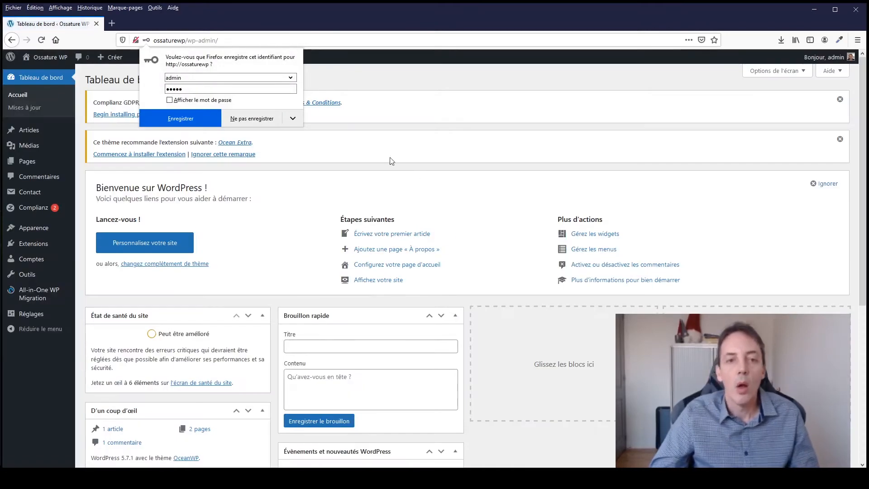
click(244, 121)
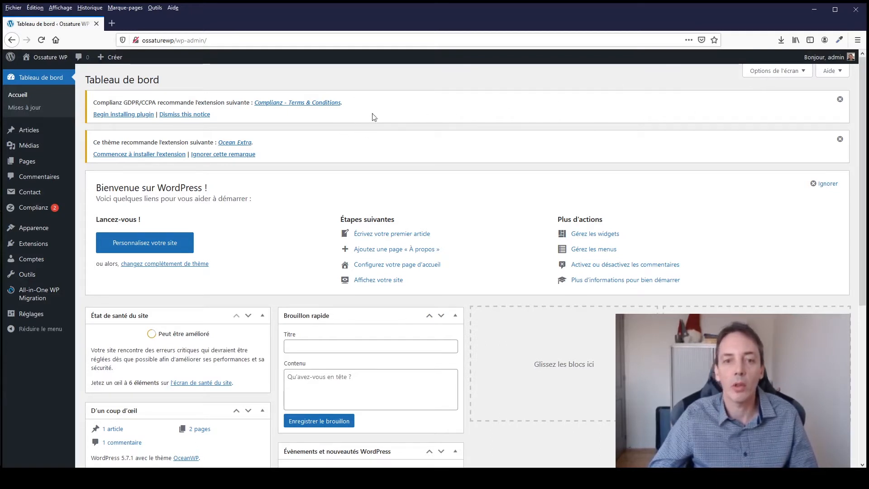
Dismiss the two extension recommendation notices and move the Brouillon rapide block to the third column of the dashboard
click(840, 100)
click(840, 100)
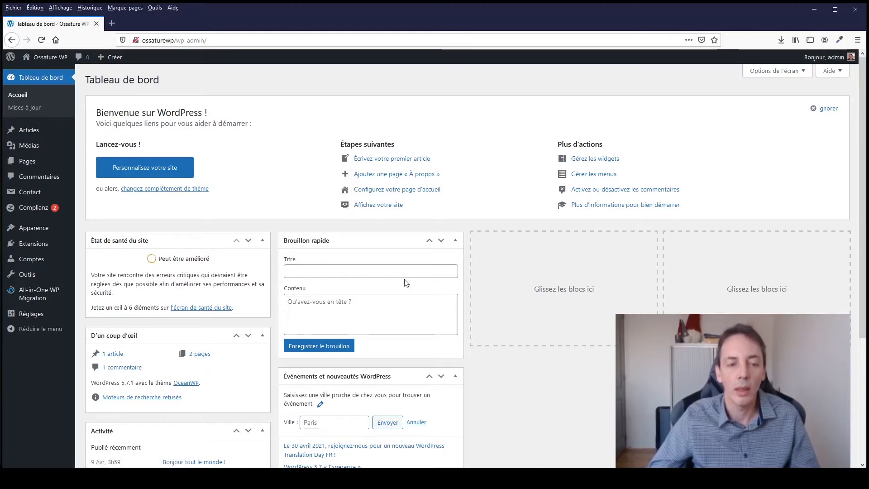
scroll(352, 264, down, 3)
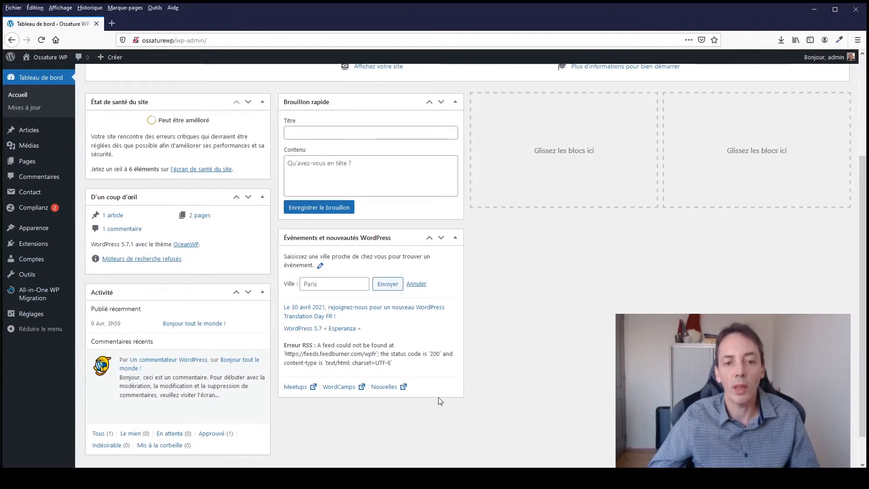
scroll(572, 335, up, 2)
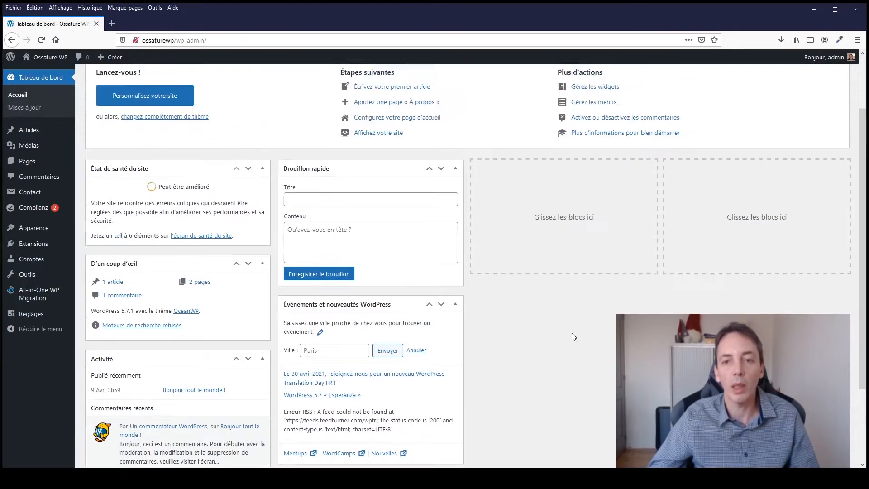
scroll(571, 332, up, 2)
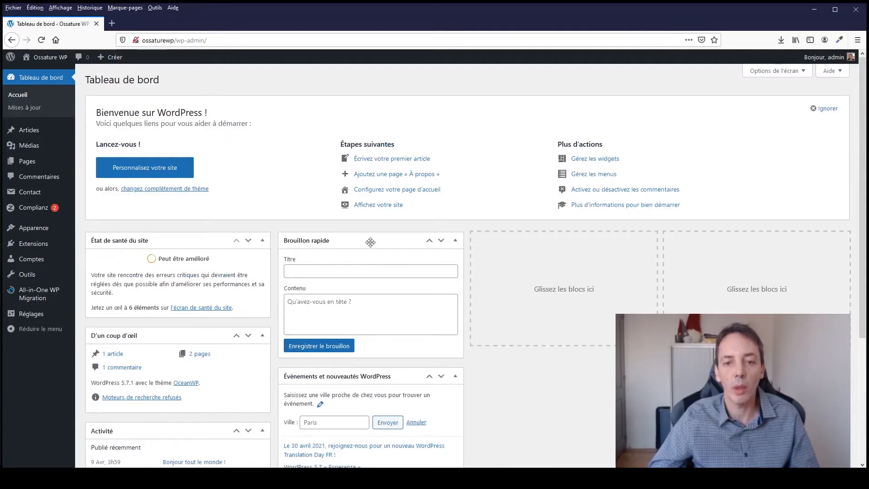
drag(371, 242, 563, 242)
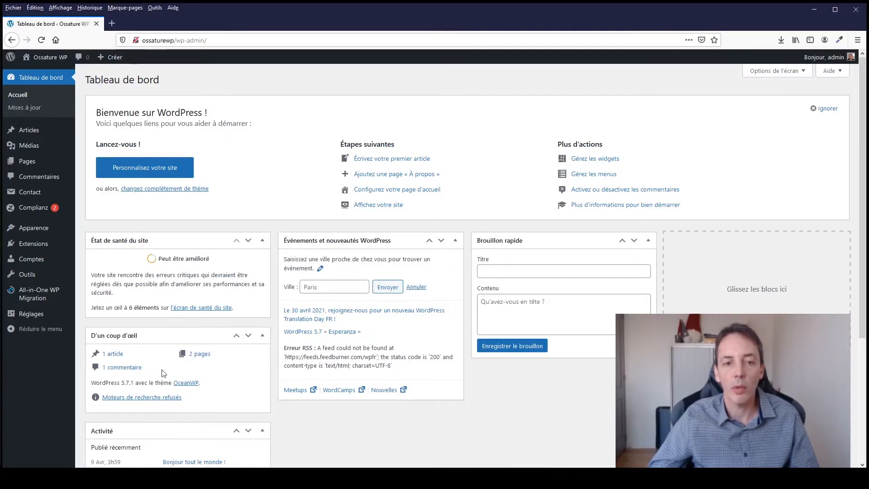
Hide all six dashboard elements: Activité, Brouillon rapide, Événements et nouveautés WordPress, Bienvenue, D'un coup d'œil and État de santé du site
click(756, 75)
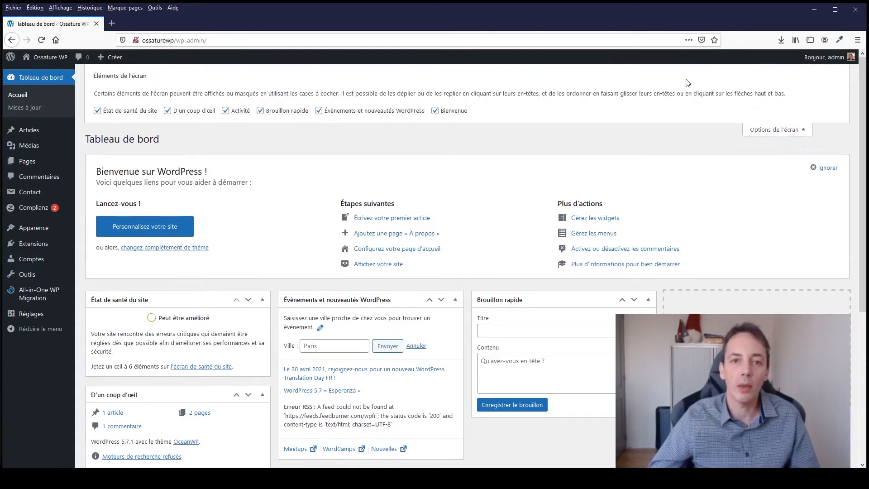
click(225, 110)
click(260, 111)
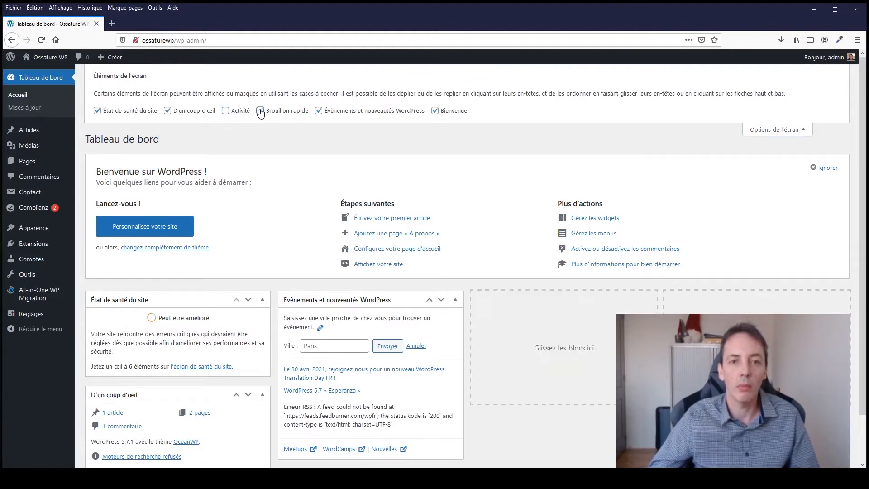
click(319, 111)
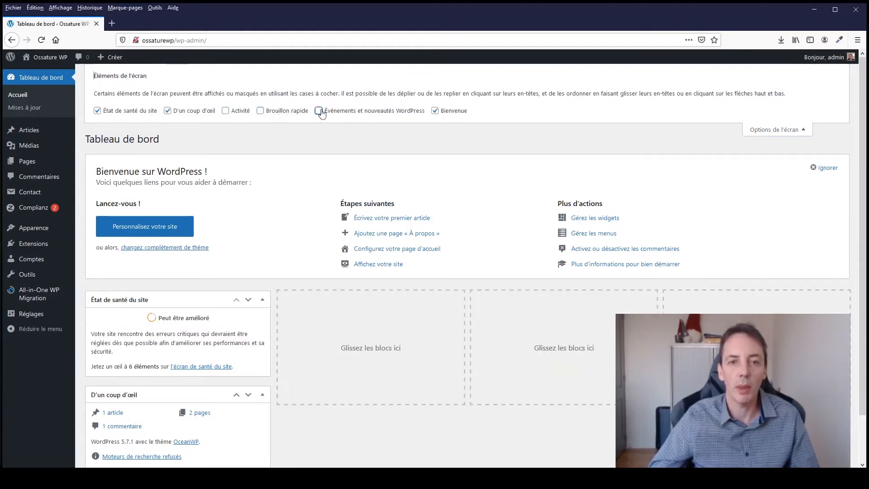
click(436, 111)
click(167, 111)
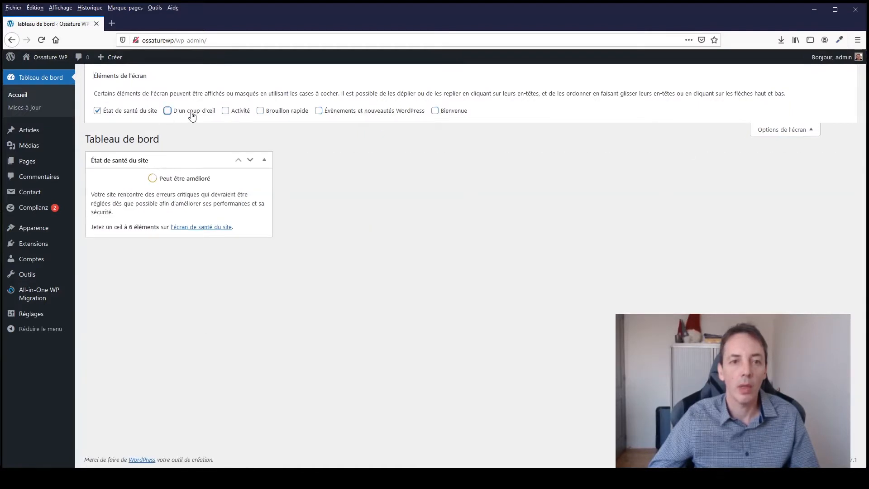
click(97, 110)
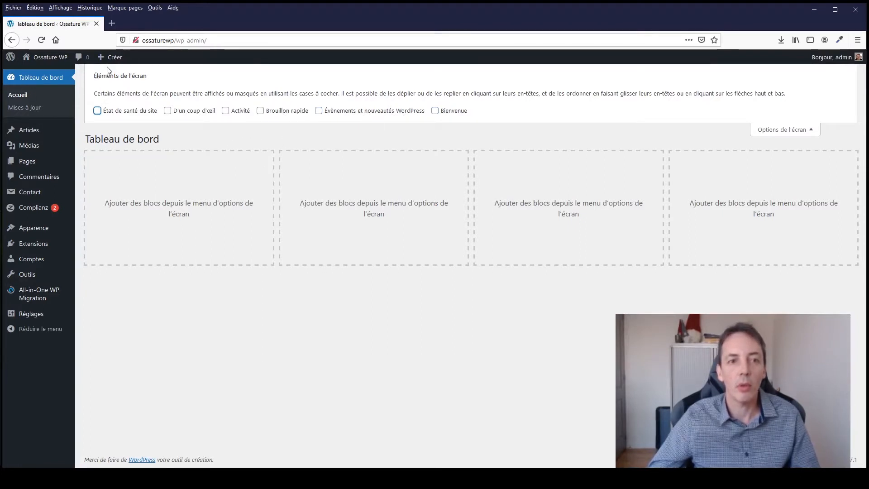
Open the public site in a separate browser tab, view its home page and return to the dashboard
mouse_move(49, 59)
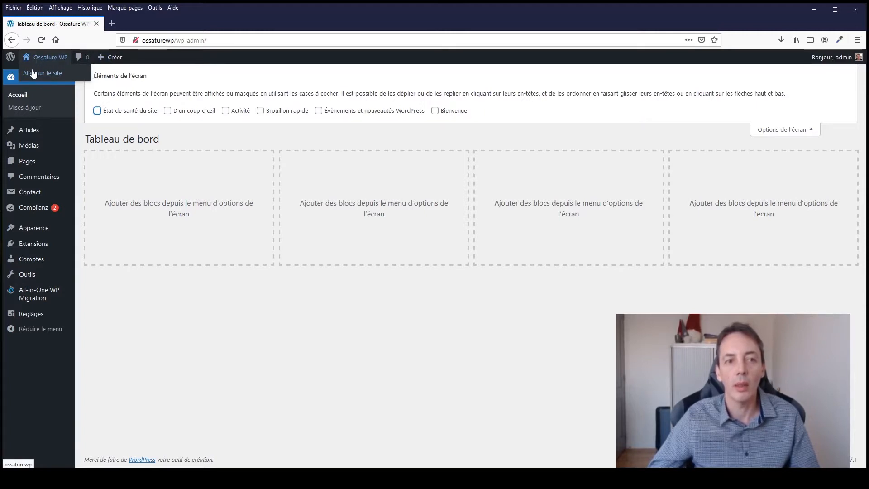
right_click(48, 73)
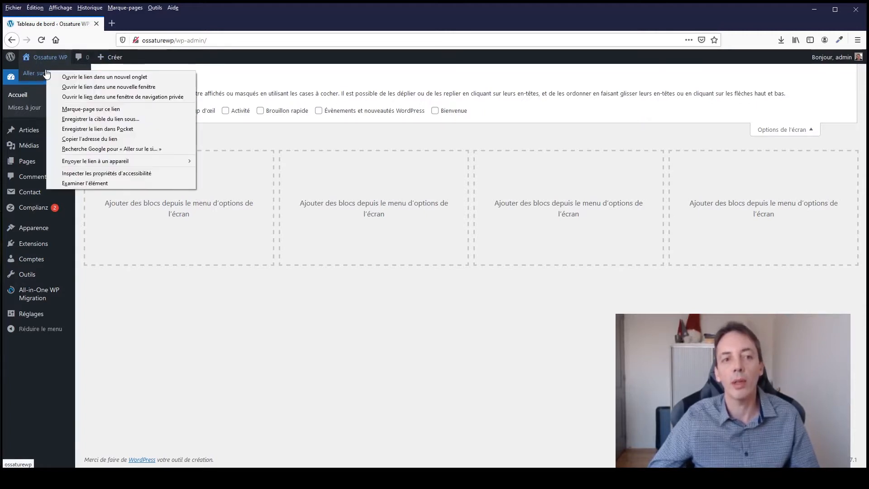
click(59, 76)
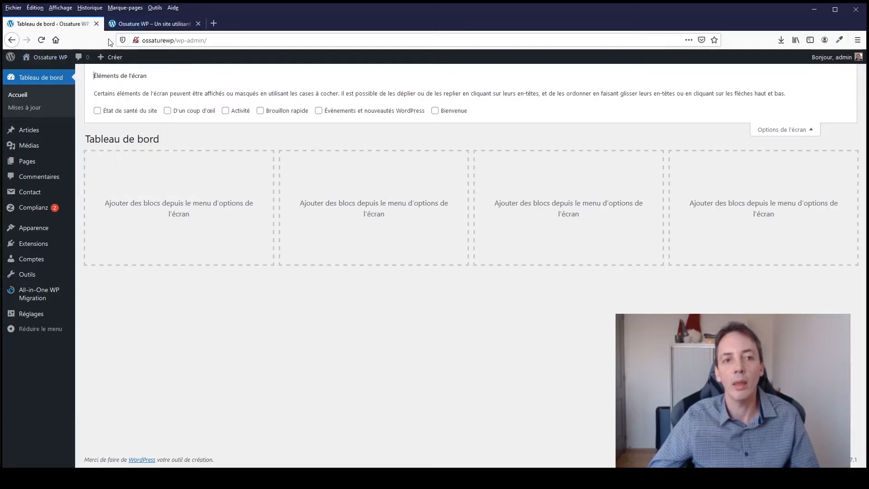
click(170, 22)
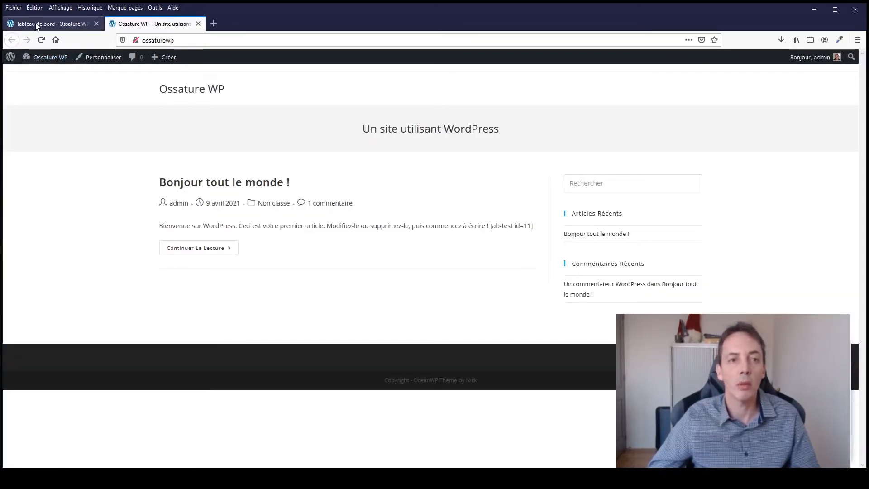
click(53, 23)
mouse_move(51, 60)
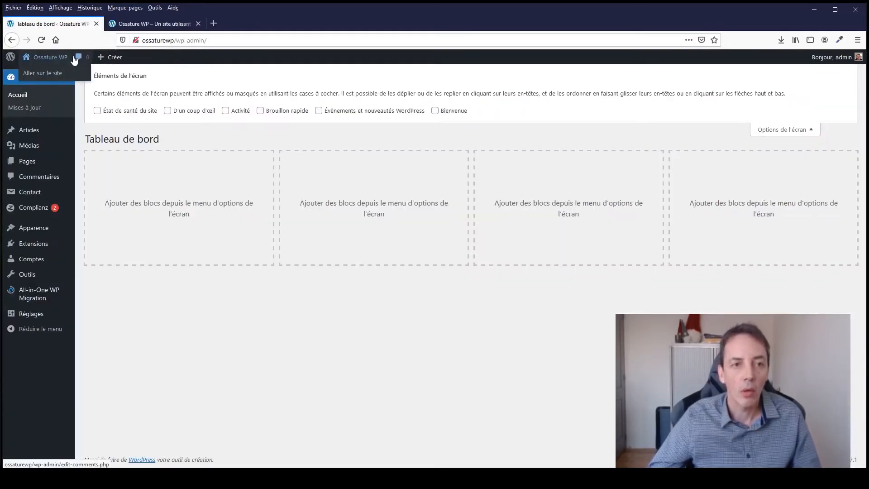
click(118, 58)
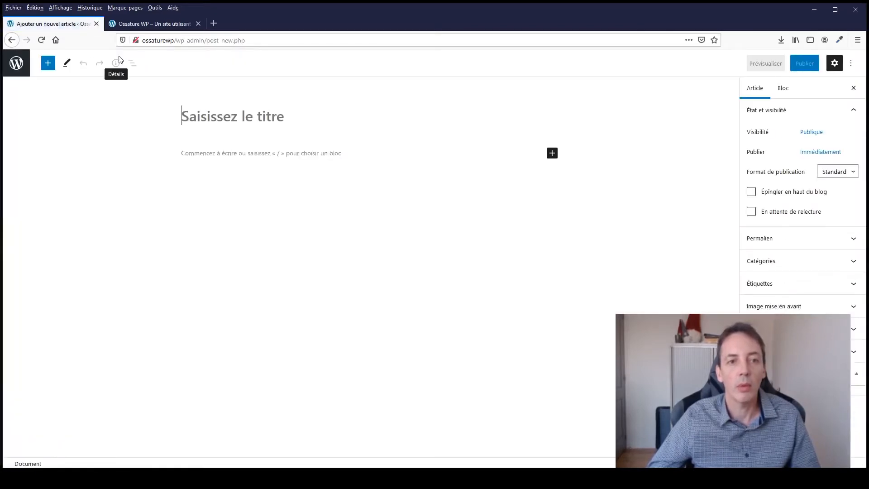
click(12, 40)
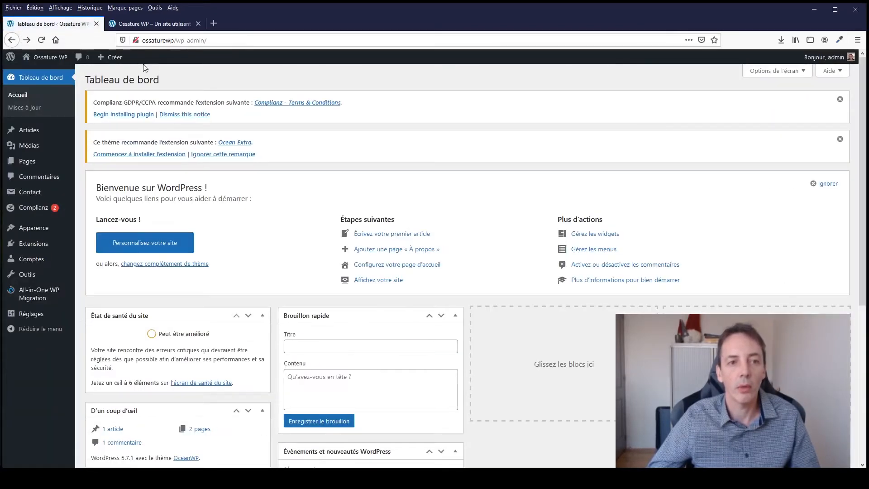
Check the kinds of content that can be created, reload the dashboard home and view the WordPress updates page
mouse_move(116, 60)
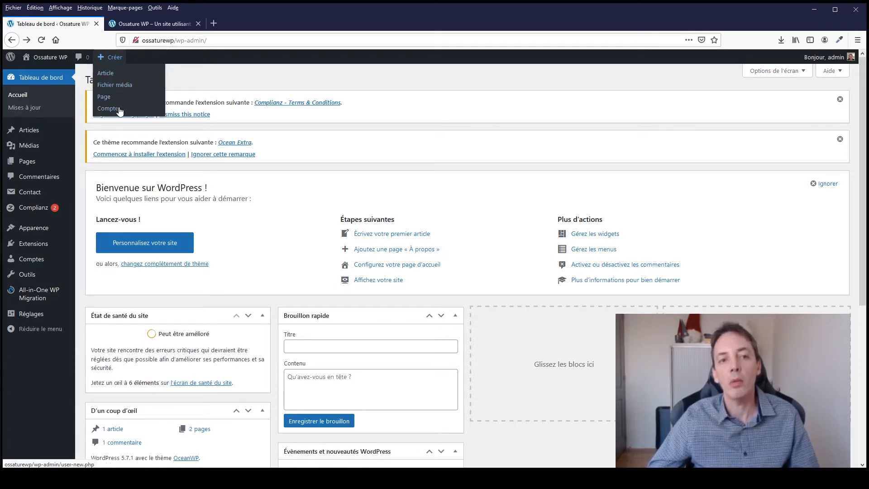
click(27, 97)
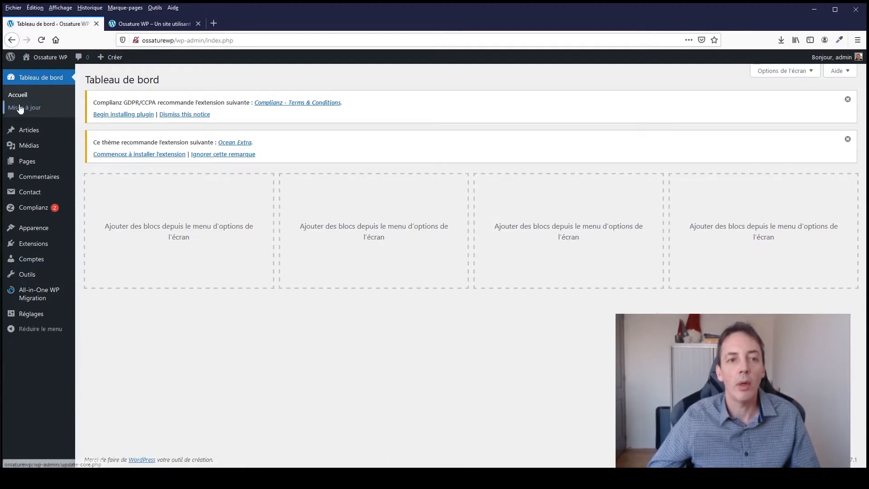
click(20, 108)
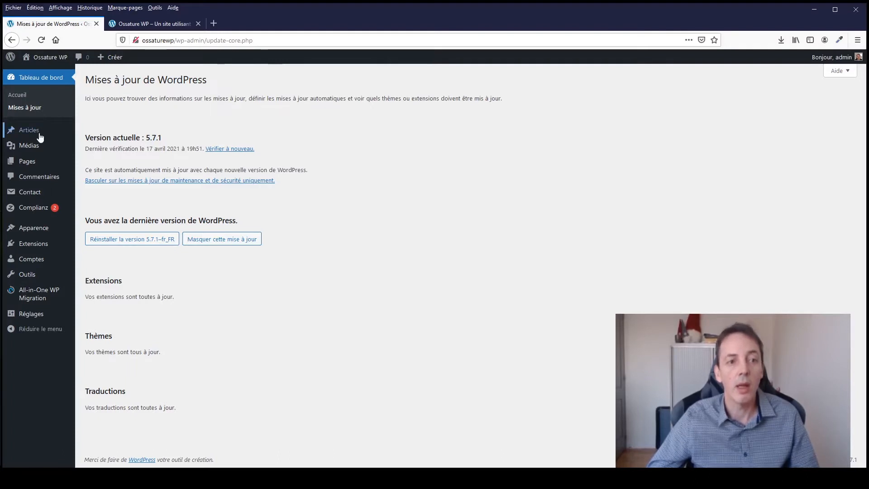
Show the list of all articles and start a new article from it
mouse_move(36, 136)
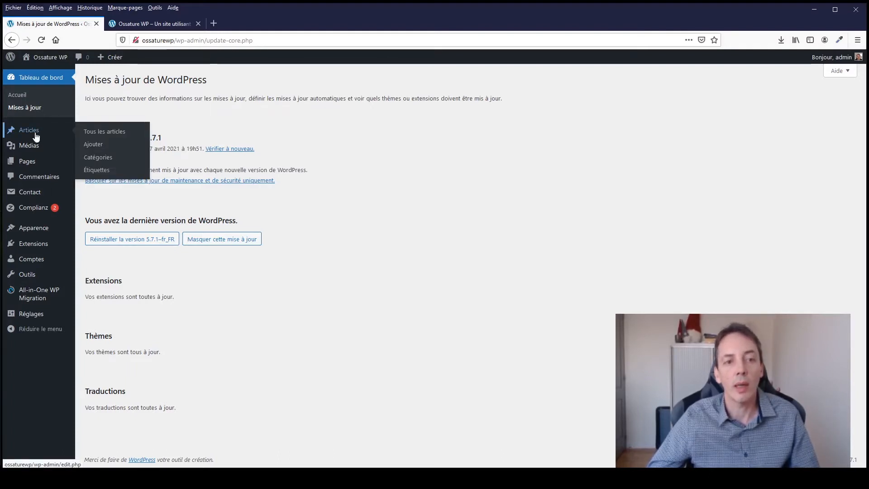
click(113, 132)
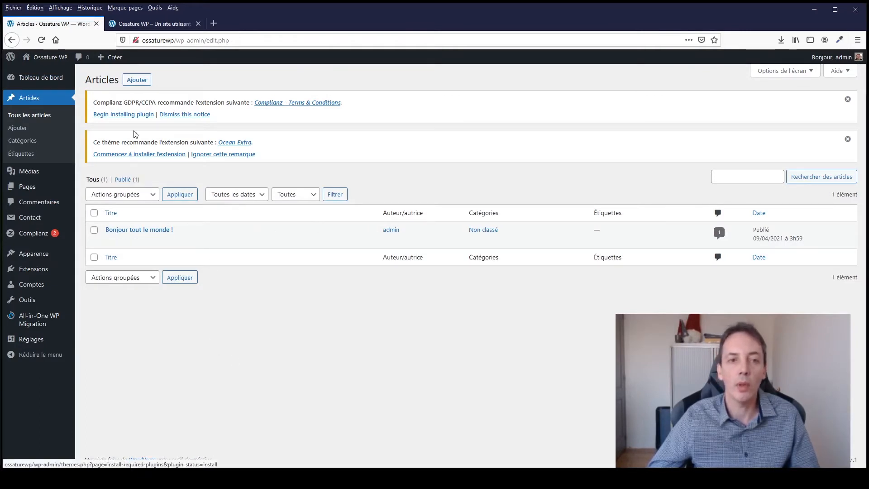
click(134, 83)
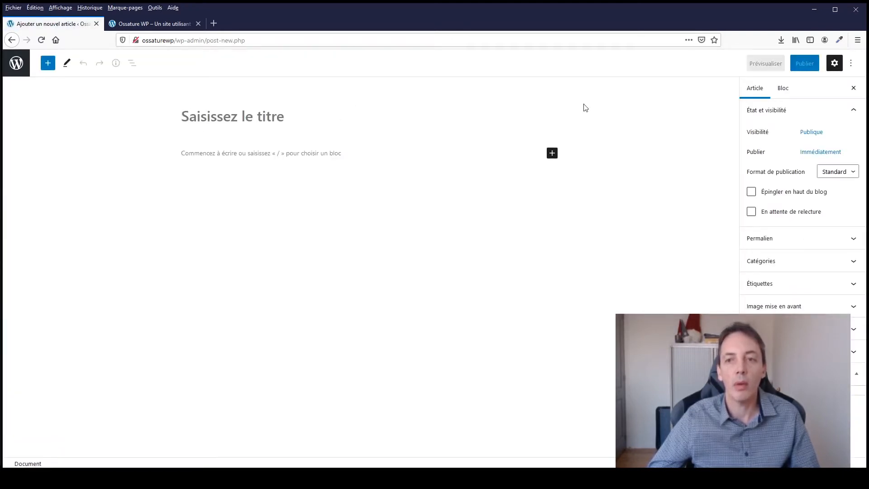
Insert an Image block below the article title, then open its file upload dialog and cancel it
click(552, 153)
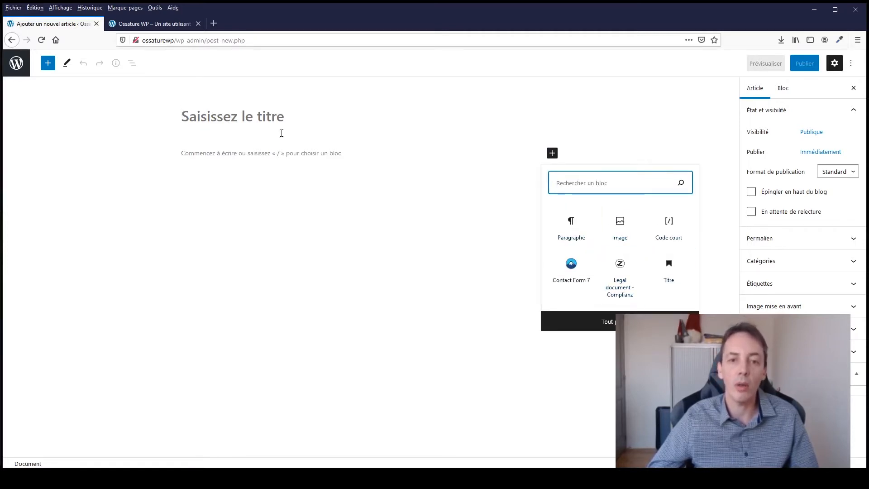
click(608, 225)
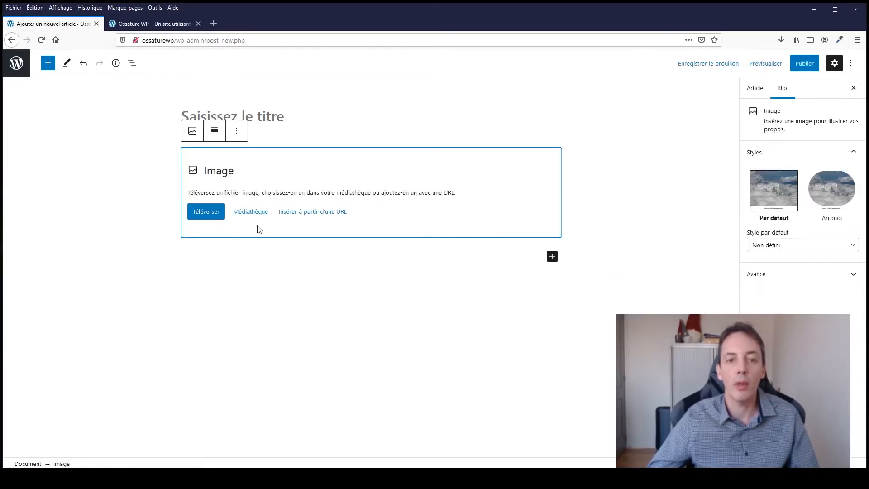
click(204, 213)
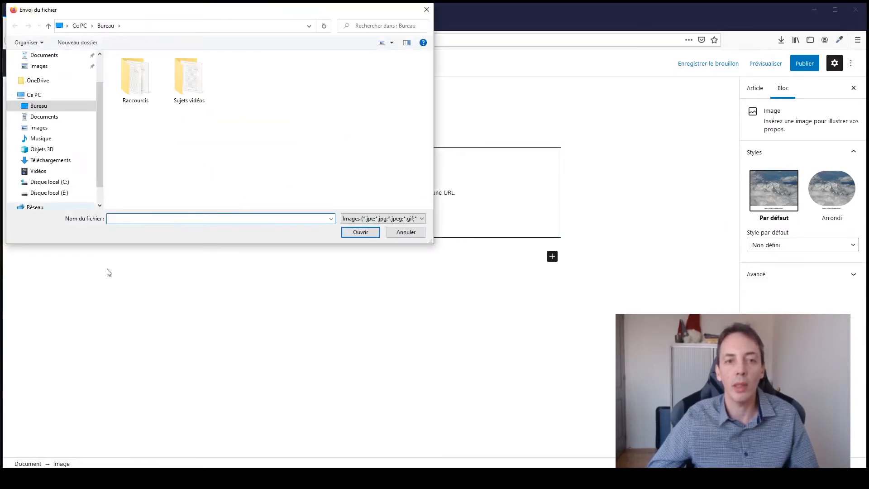
click(398, 233)
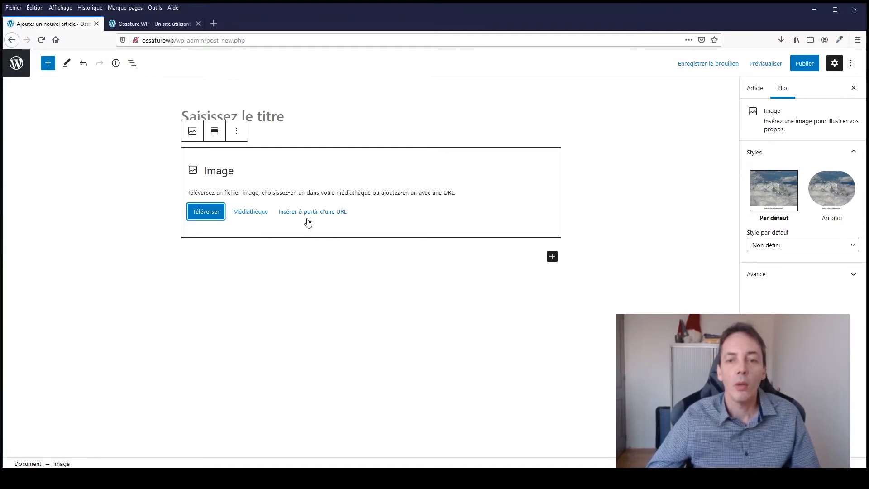
Browse the complete block library and add an empty Paragraph block below the Image block
click(552, 256)
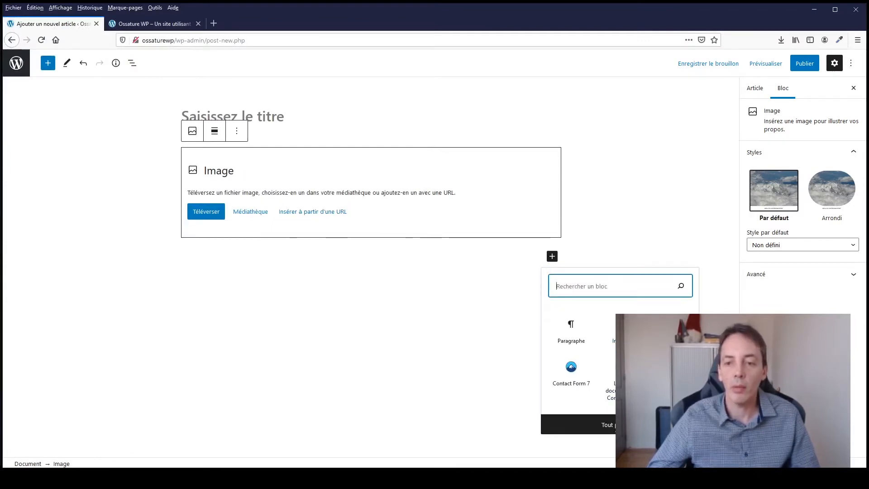
click(588, 424)
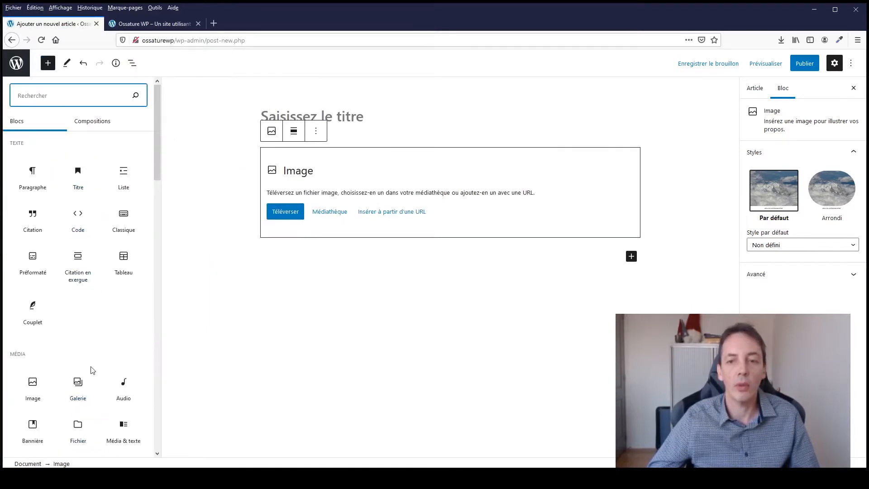
click(406, 281)
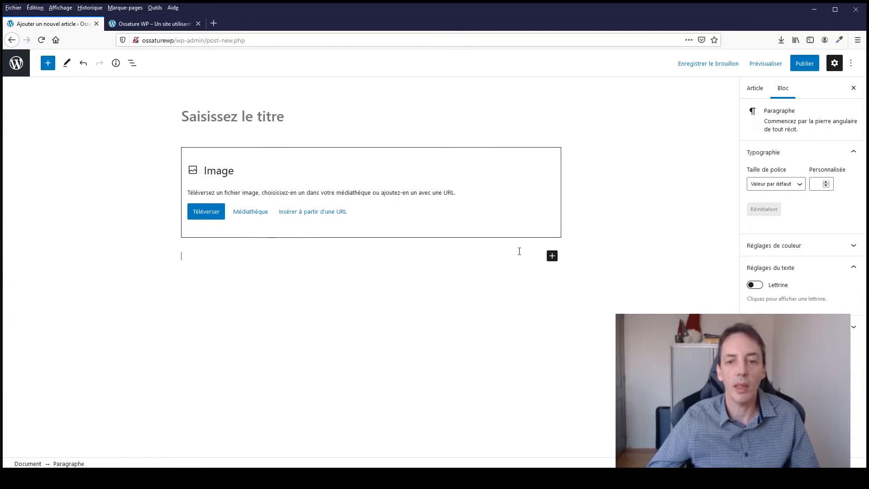
click(48, 64)
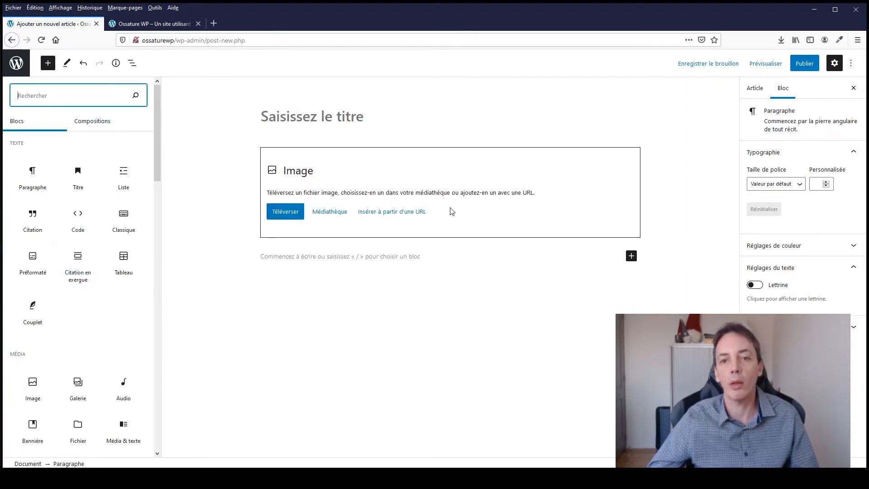
click(373, 256)
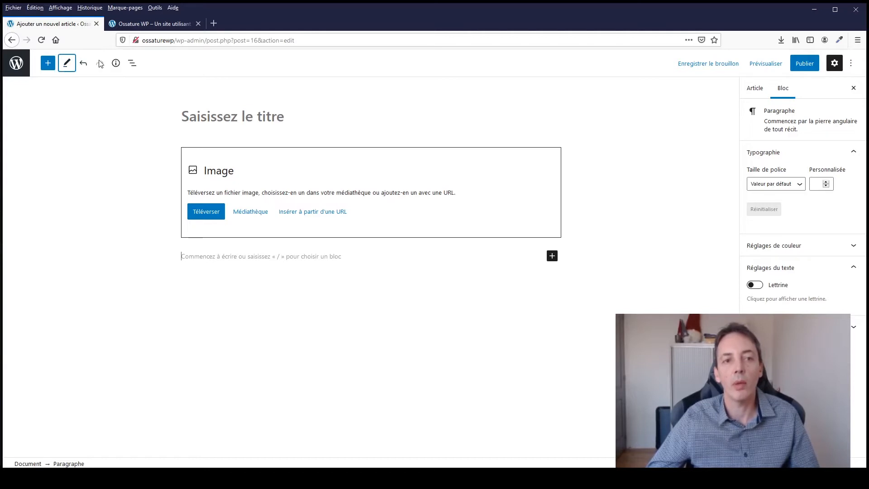
Check the article's content statistics and the list view of its blocks
click(117, 64)
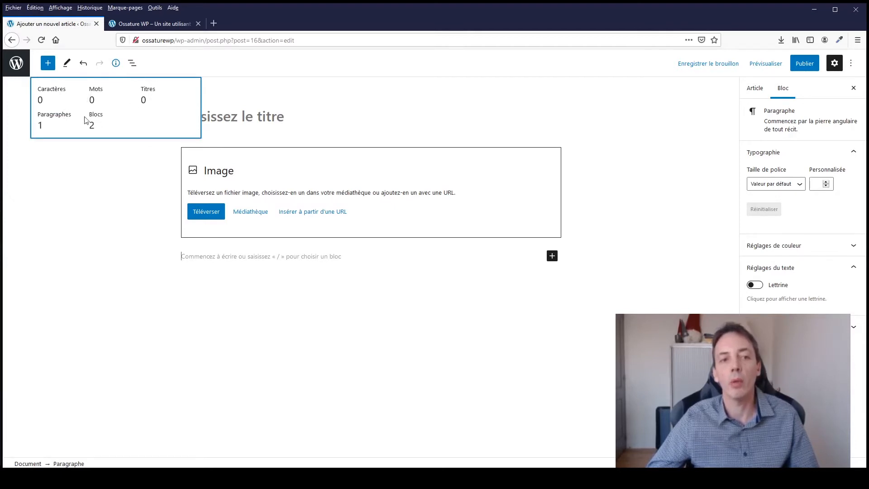
click(359, 98)
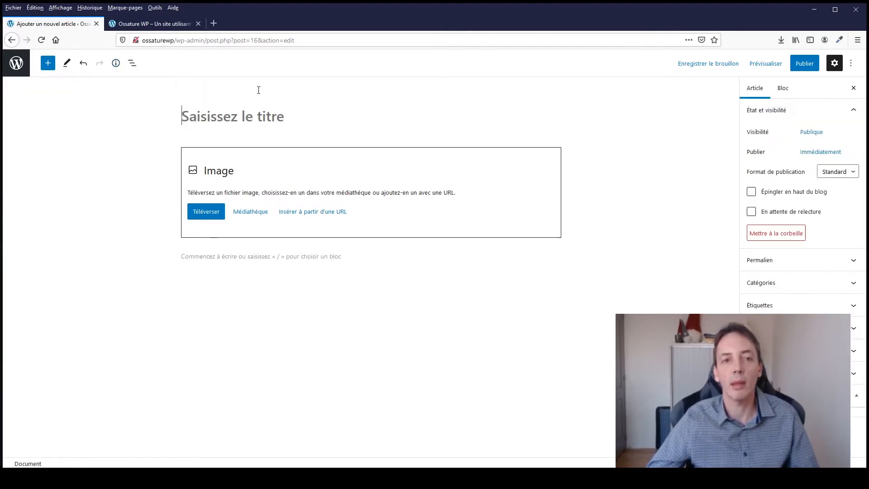
click(132, 63)
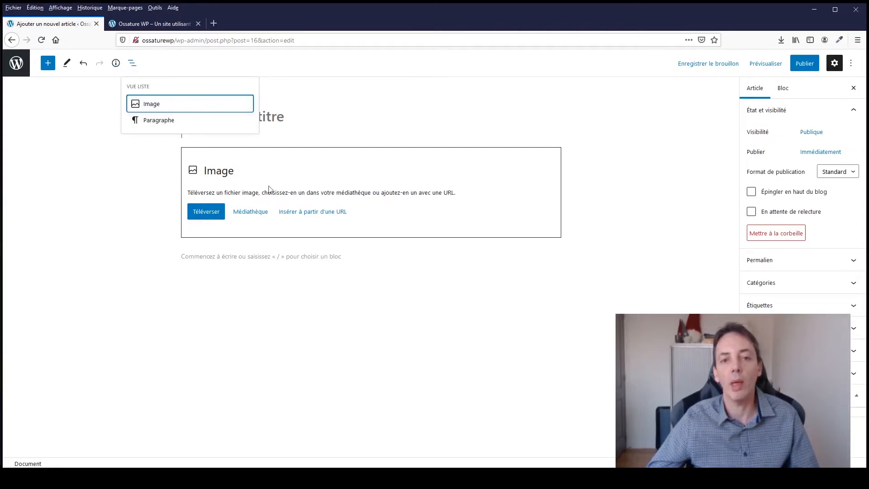
click(333, 111)
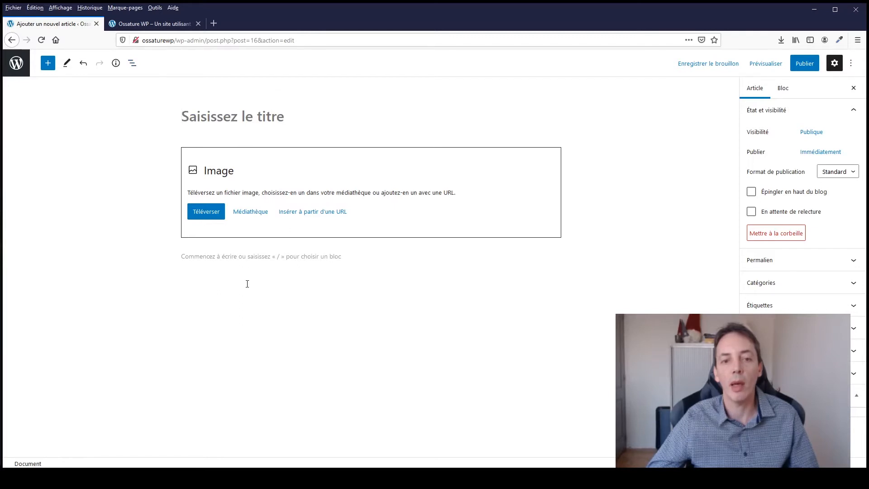
click(134, 65)
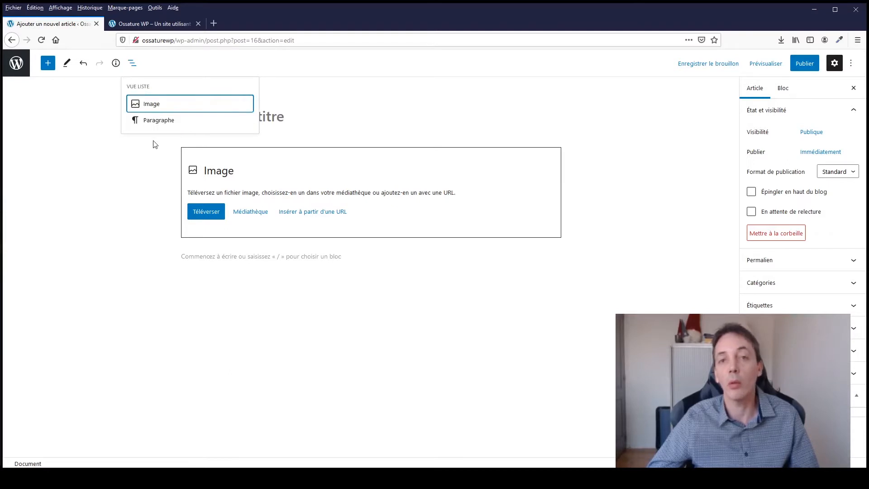
click(89, 230)
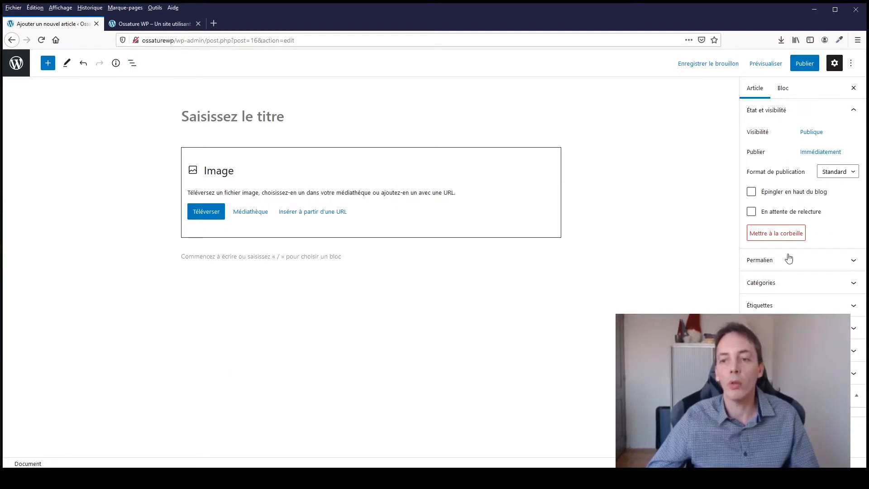
Review the article's status and visibility settings, its permalink and its categories
click(755, 88)
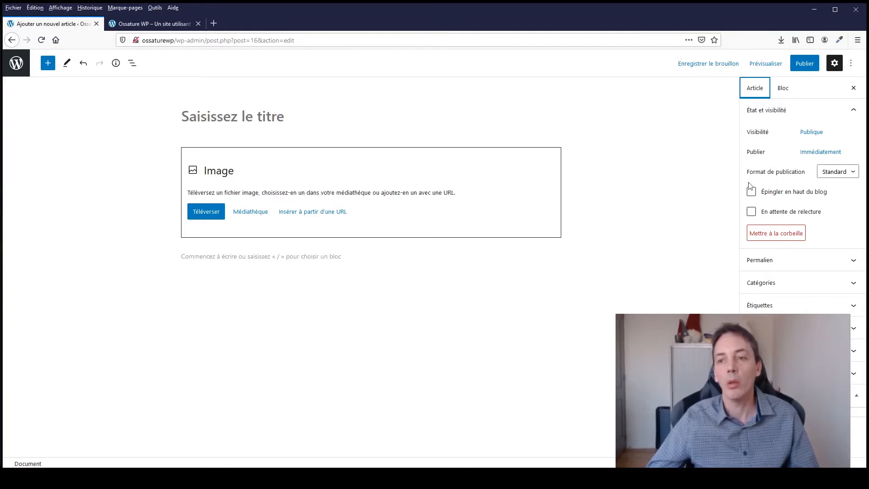
click(753, 263)
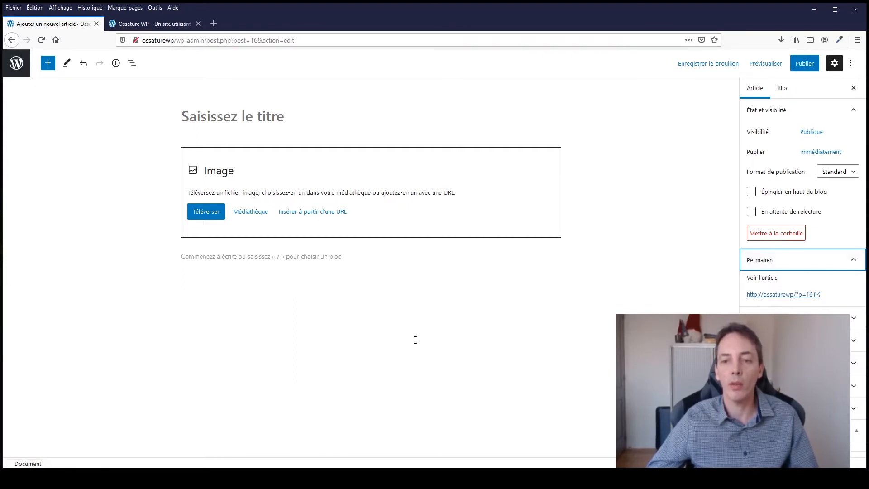
click(607, 286)
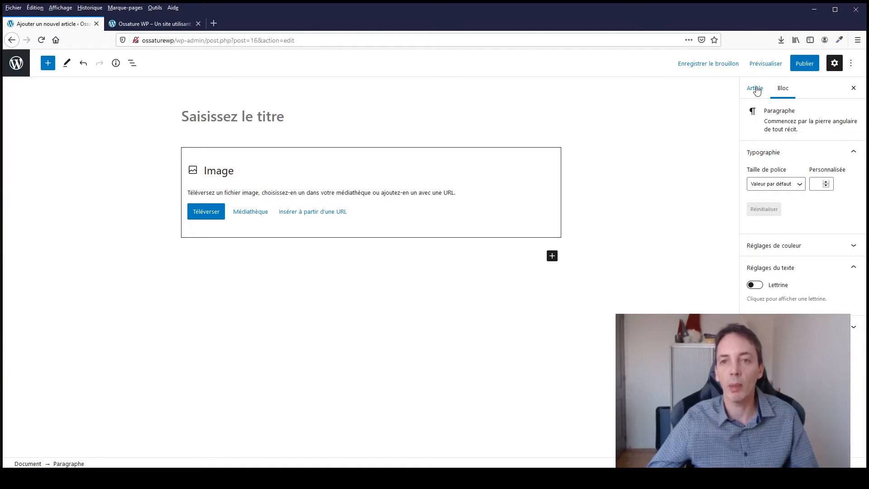
click(756, 89)
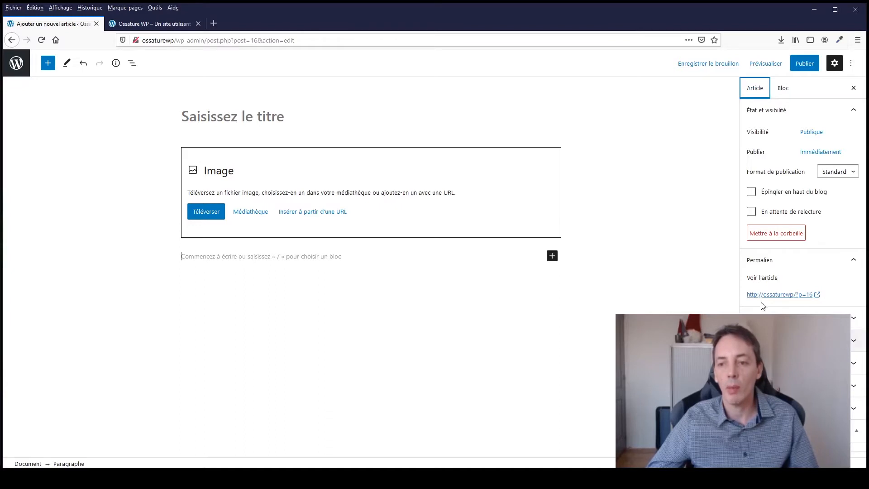
click(759, 315)
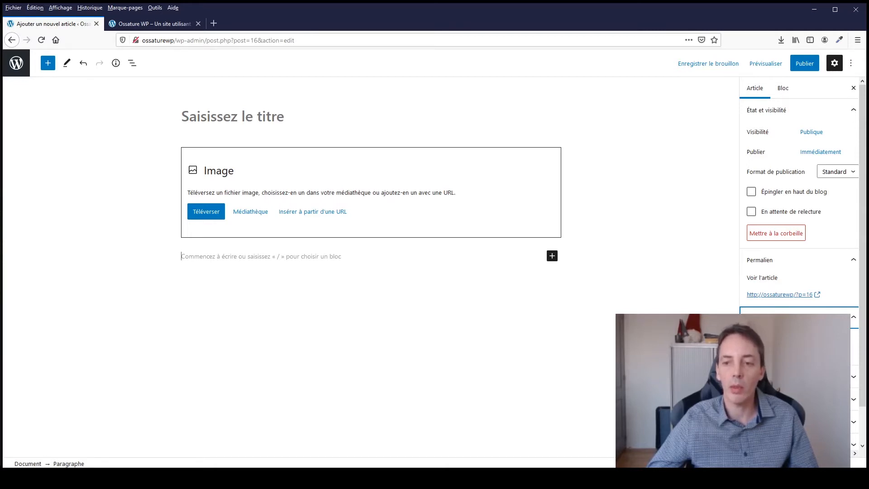
key(Return)
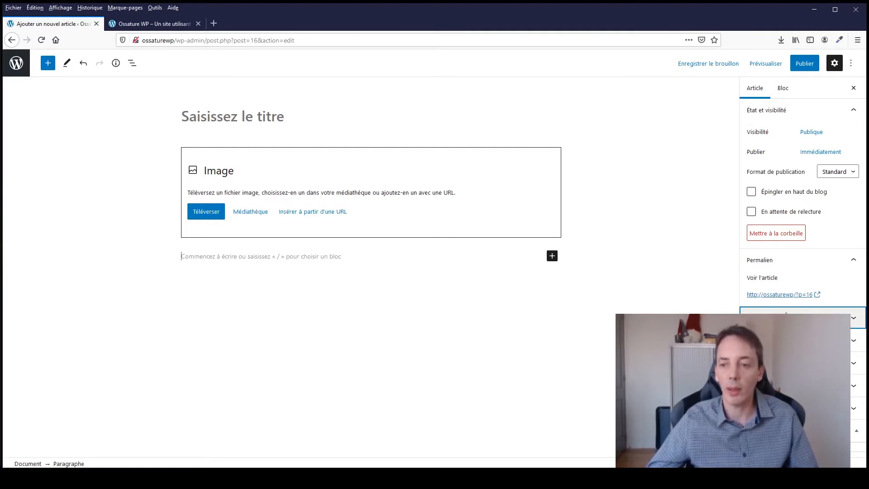
Examine the article's tags and the two settings sections below them, collapsing each one again
click(792, 340)
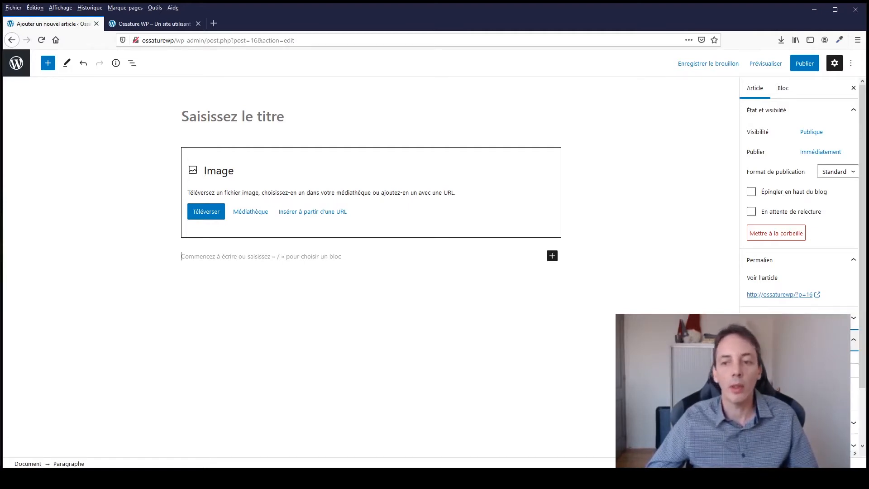
click(792, 341)
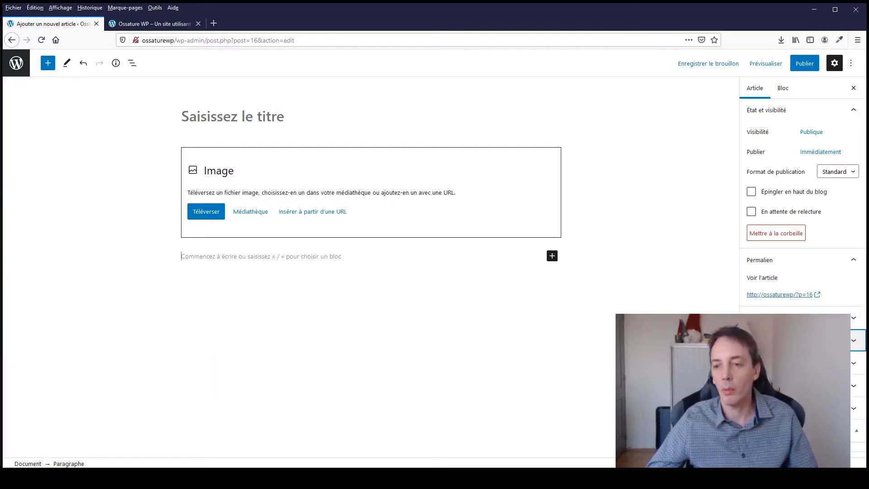
key(Return)
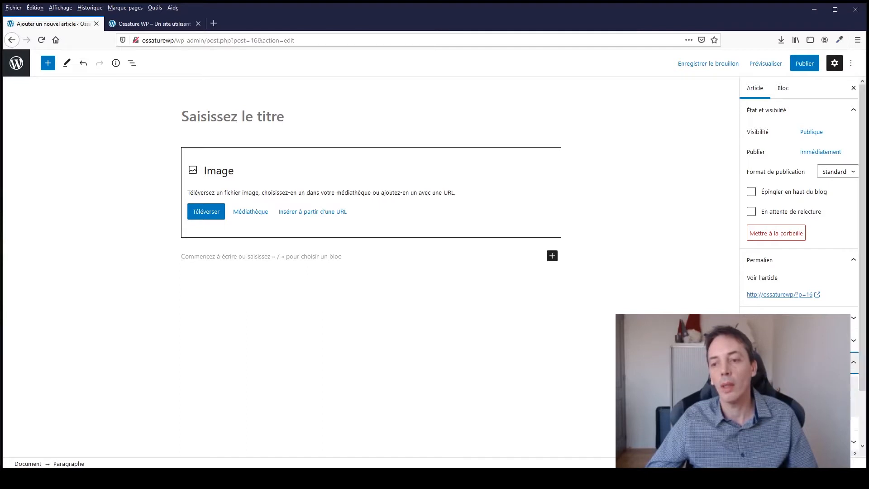
key(Return)
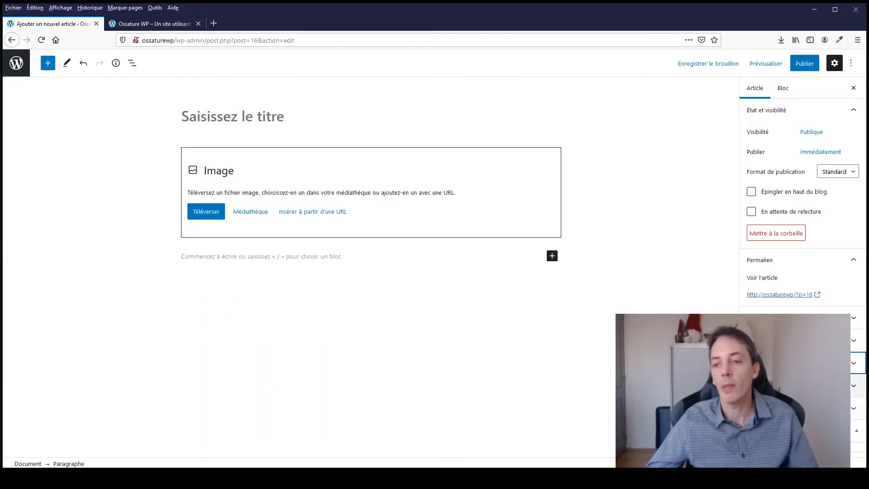
scroll(799, 226, down, 2)
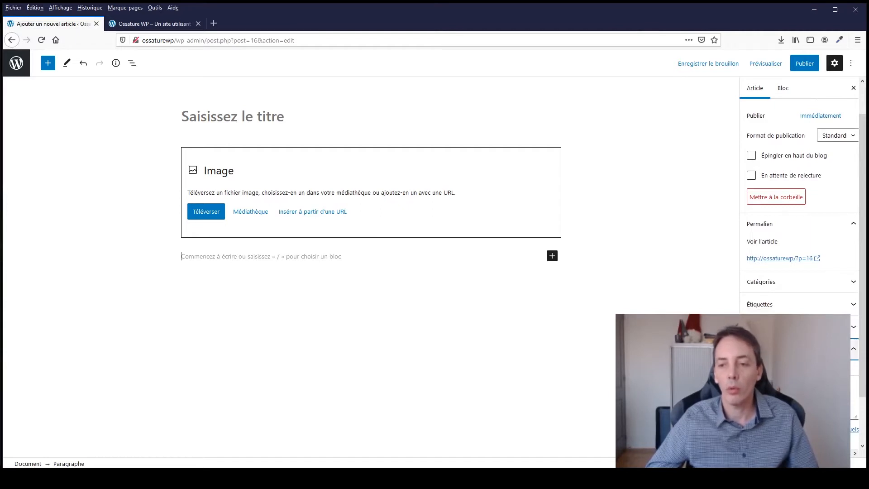
scroll(799, 226, up, 2)
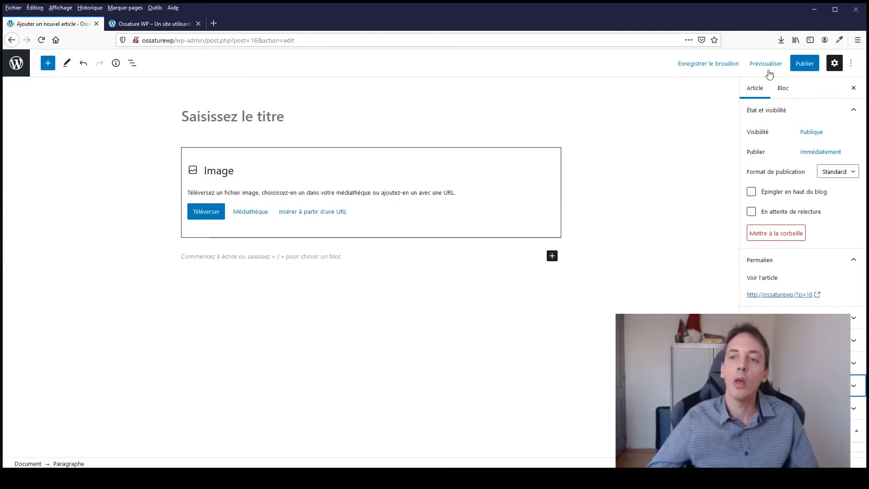
Enter "d" in the paragraph below the Image block and insert an empty block before it
click(782, 90)
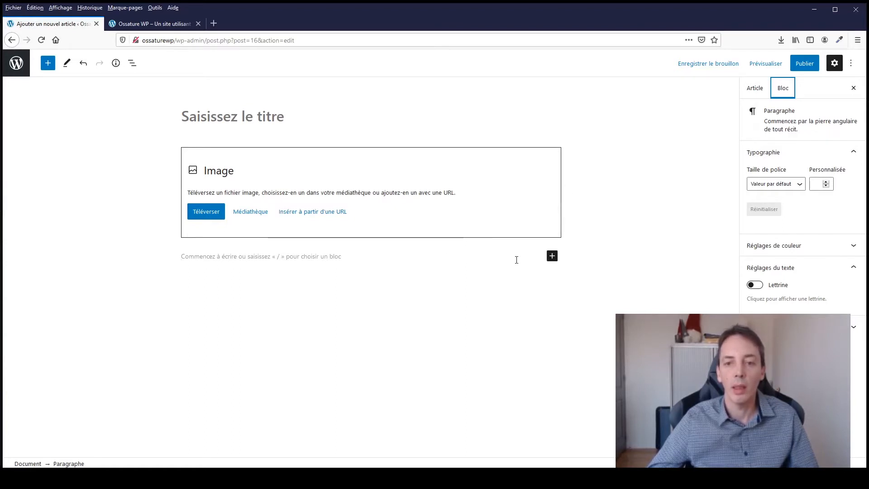
click(328, 259)
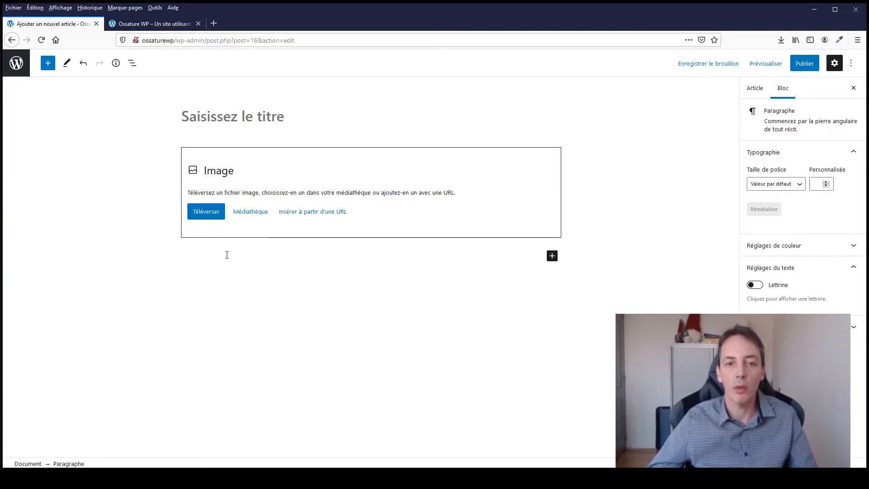
text(d)
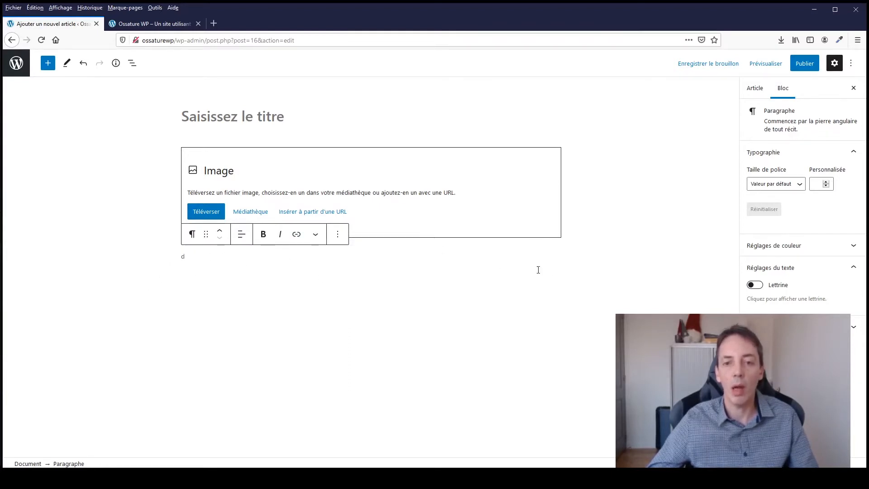
click(337, 236)
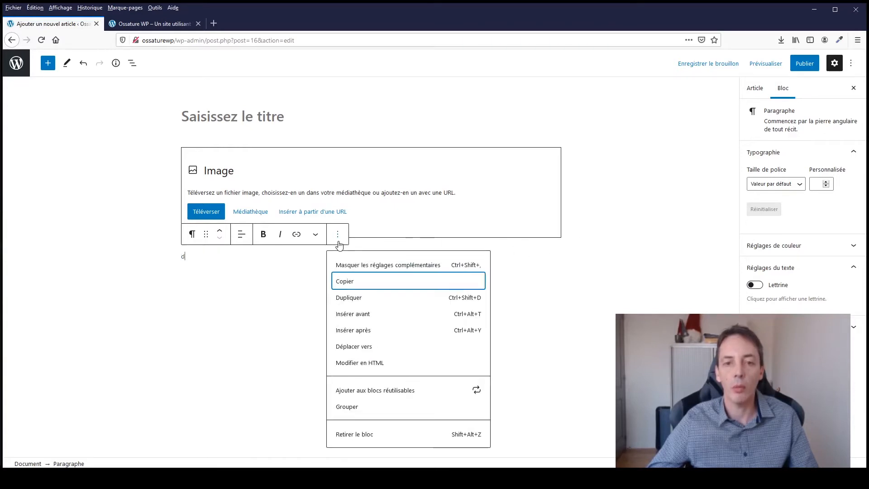
click(343, 315)
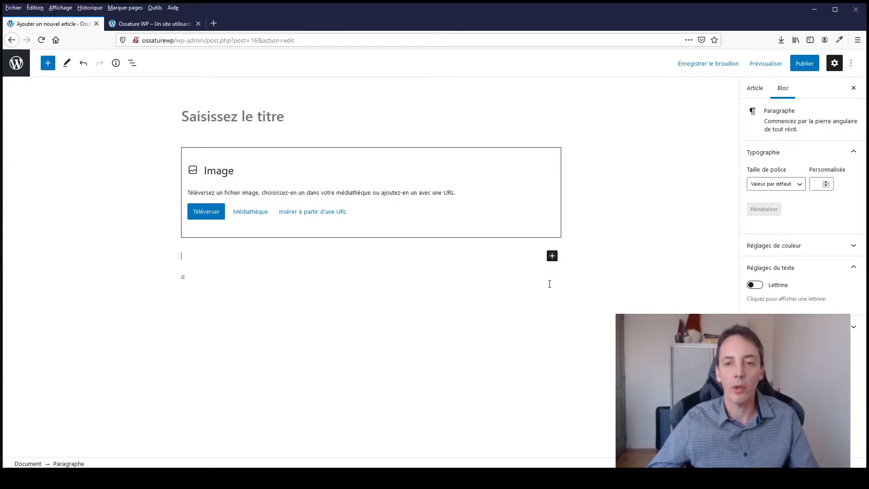
Review the block options available for the "d" paragraph and deselect it without choosing any
click(326, 280)
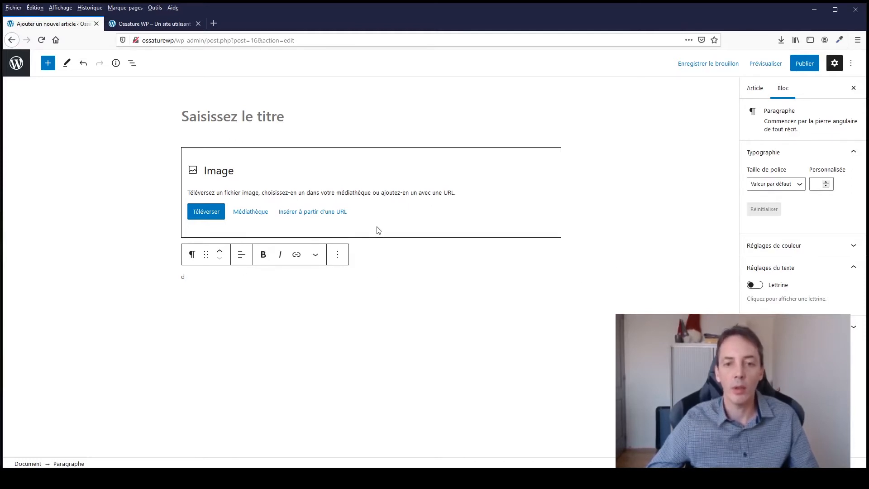
click(338, 254)
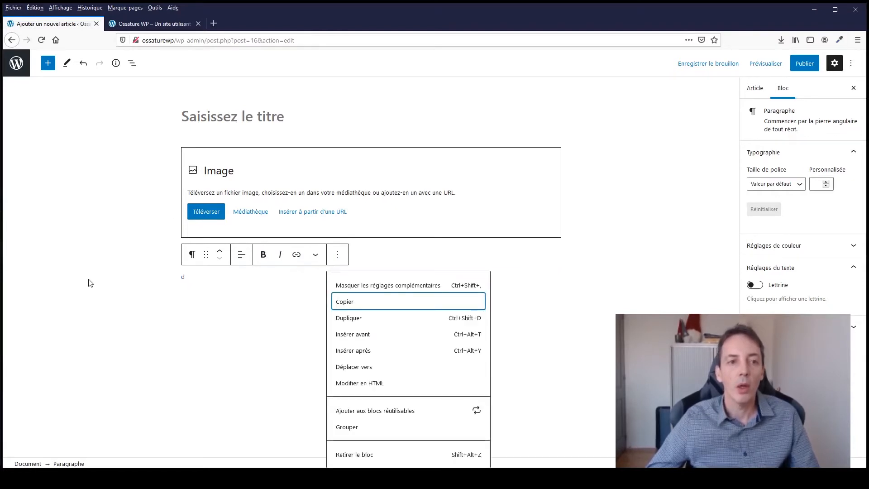
click(84, 138)
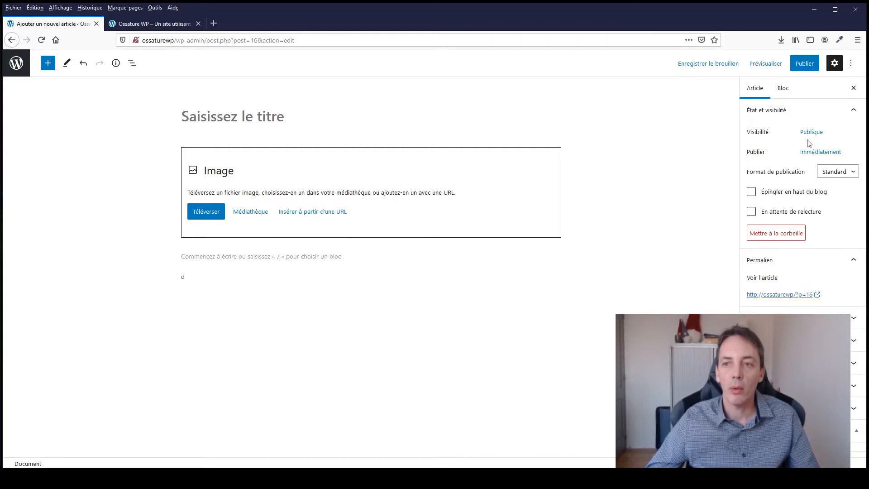
Hide and restore the settings sidebar, and view the editor's display, editor mode and tools options
click(834, 64)
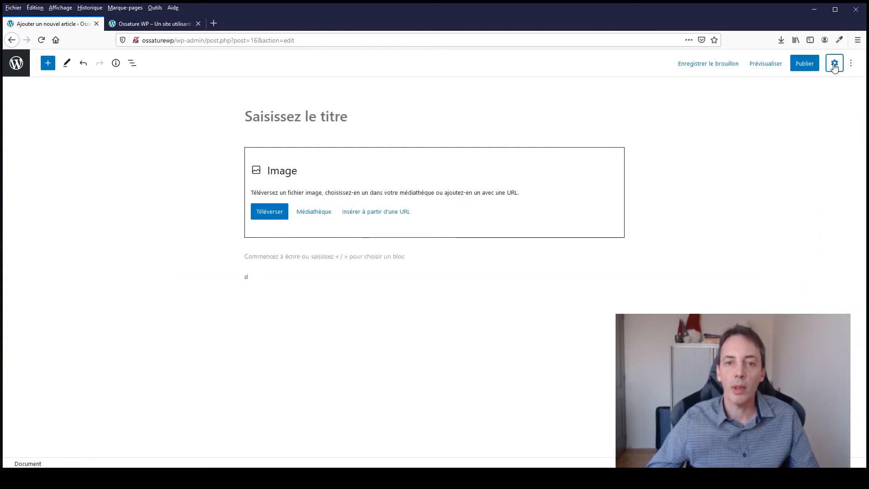
click(835, 67)
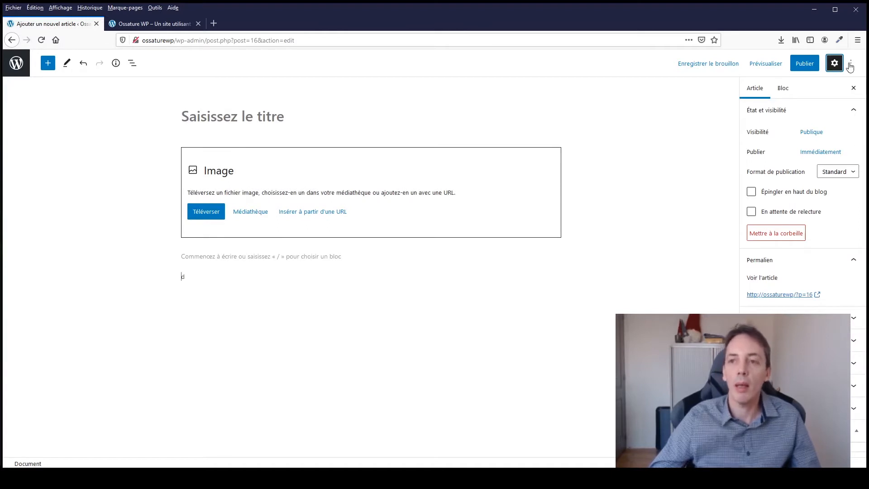
click(851, 64)
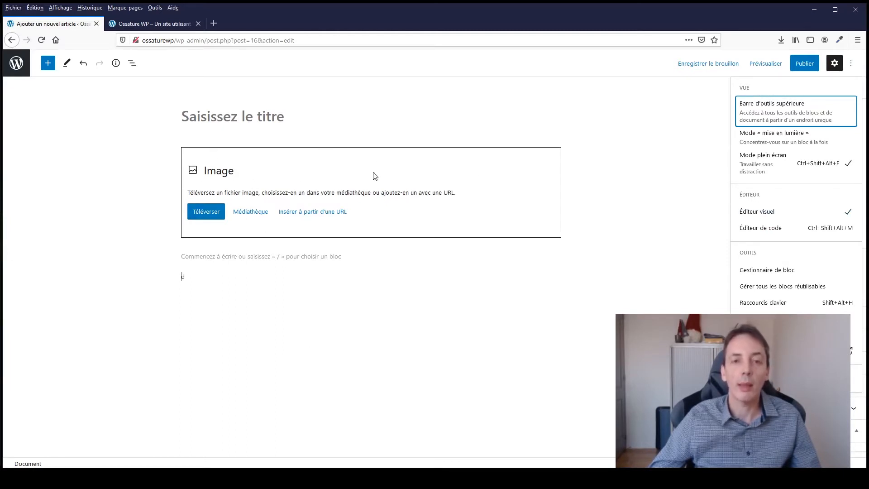
mouse_move(367, 250)
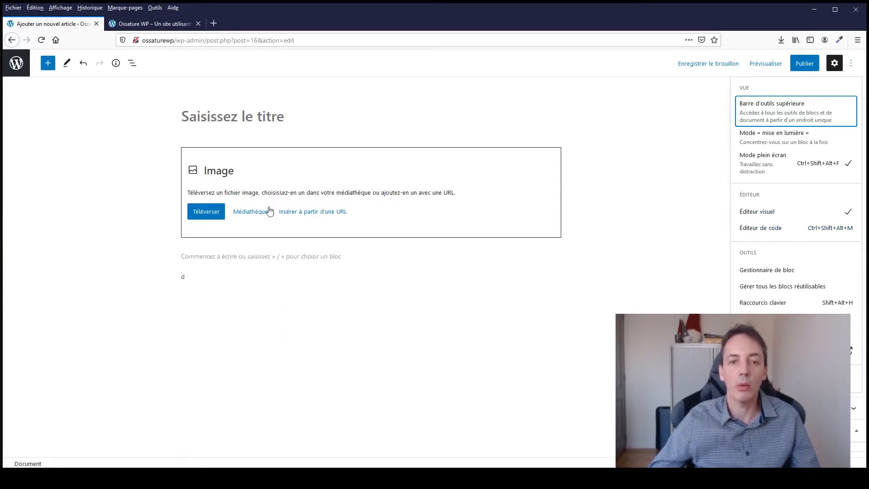
Upload color7.png through the media library into the article's empty Image block
click(240, 217)
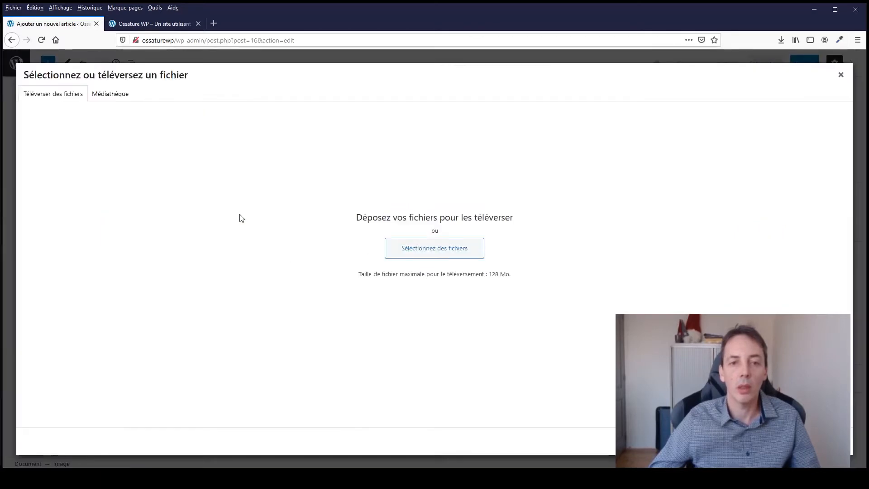
click(108, 95)
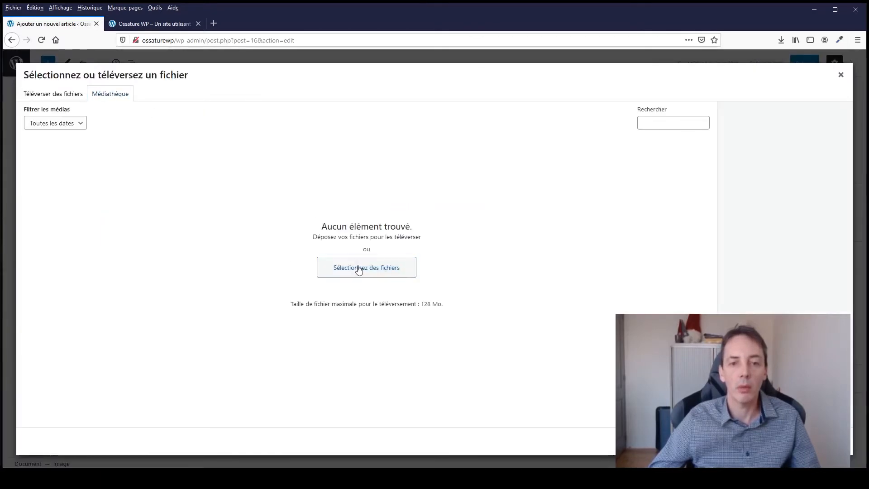
click(358, 268)
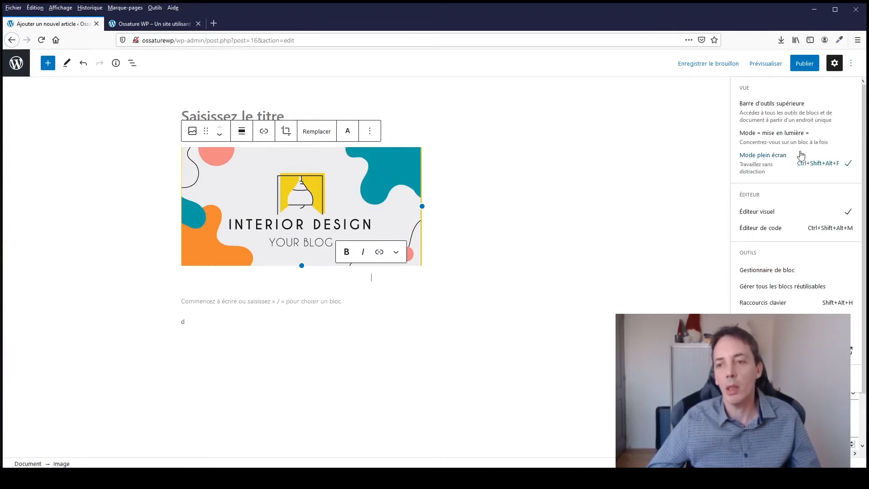
View the article in the code editor, return to the visual editor, and review the block types listed in the block manager
click(786, 230)
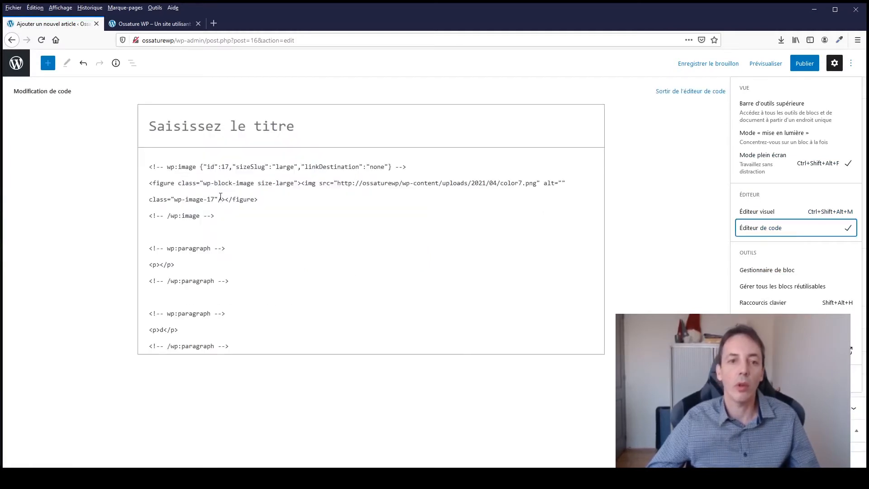
click(773, 212)
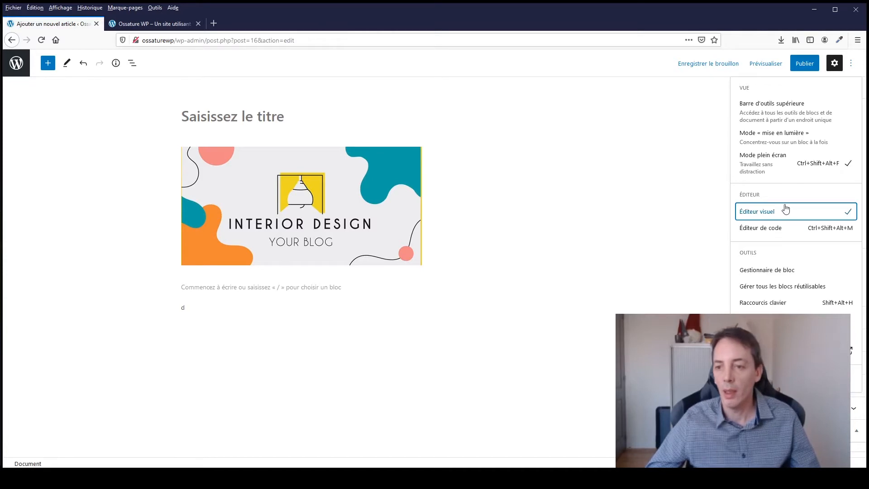
click(758, 272)
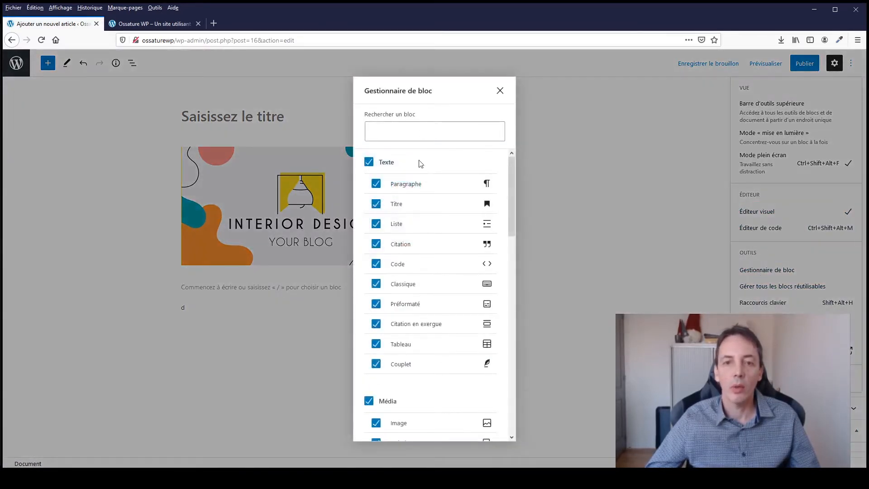
scroll(420, 359, down, 15)
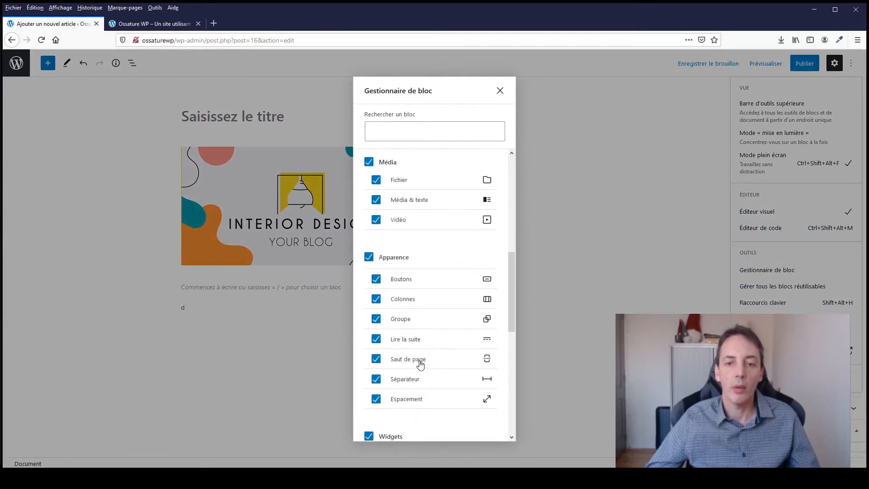
scroll(420, 365, up, 15)
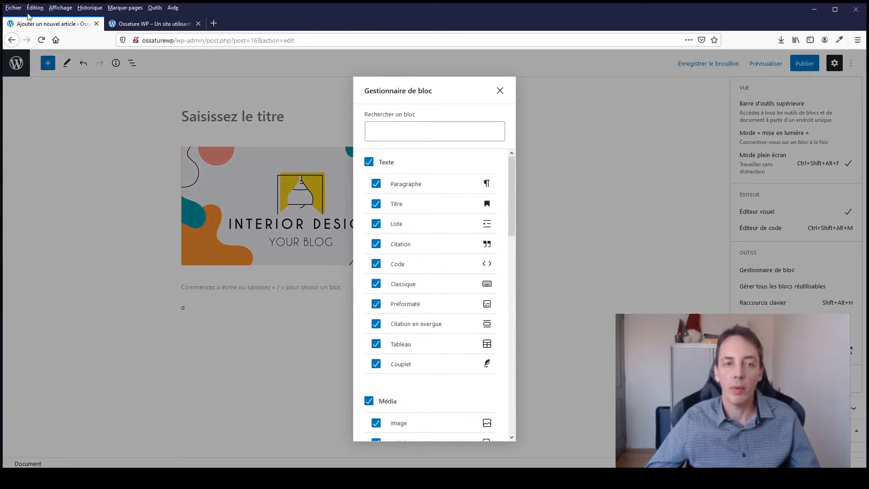
click(499, 93)
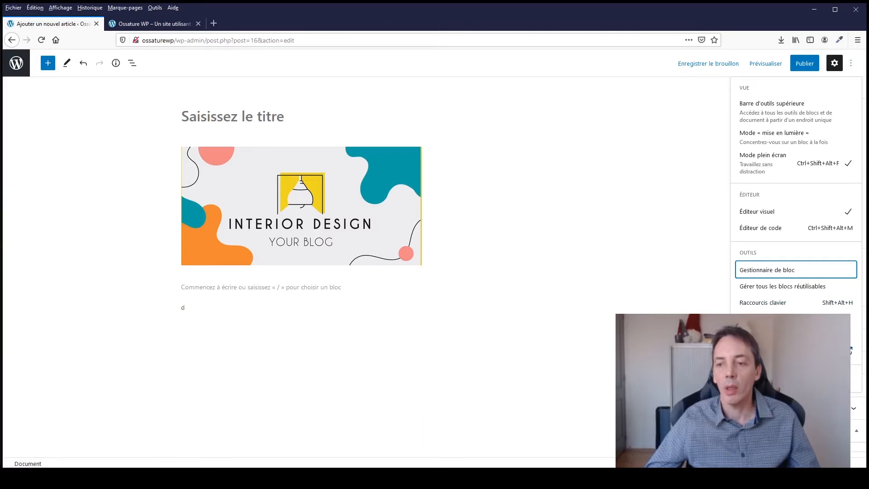
key(Escape)
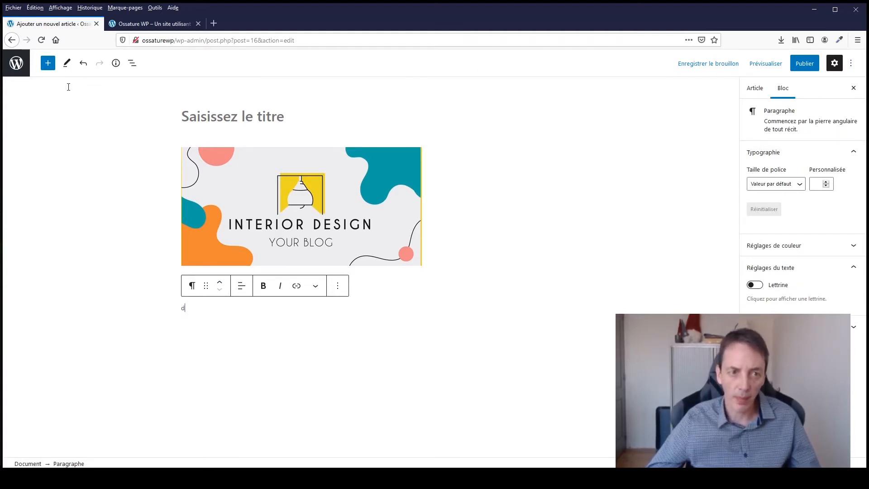
Insert the "Deux boutons" pattern from the Boutons compositions after the "d" paragraph
click(47, 65)
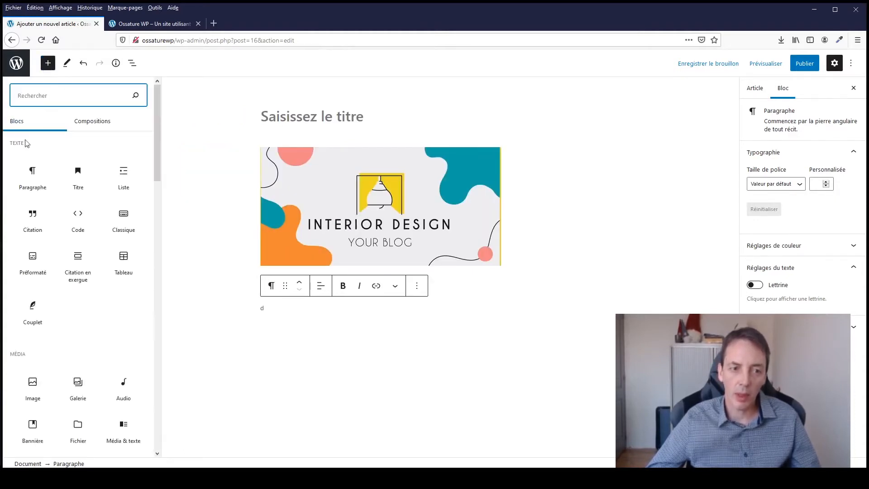
click(83, 124)
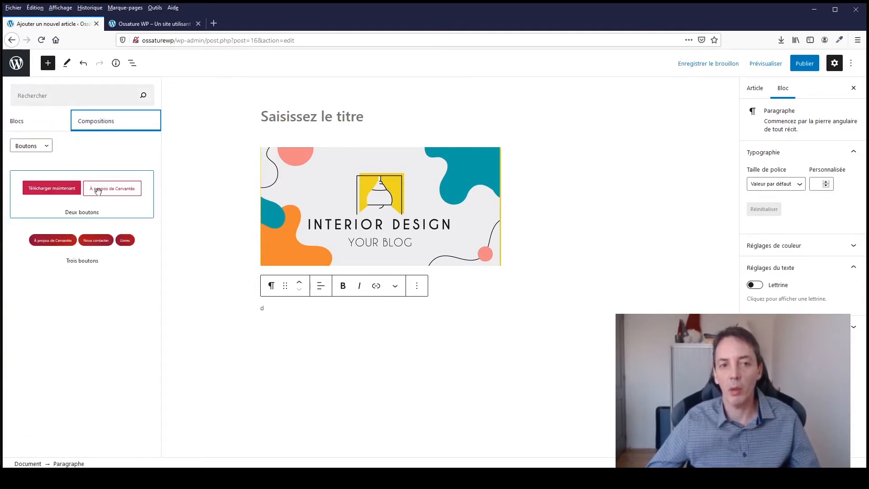
click(72, 182)
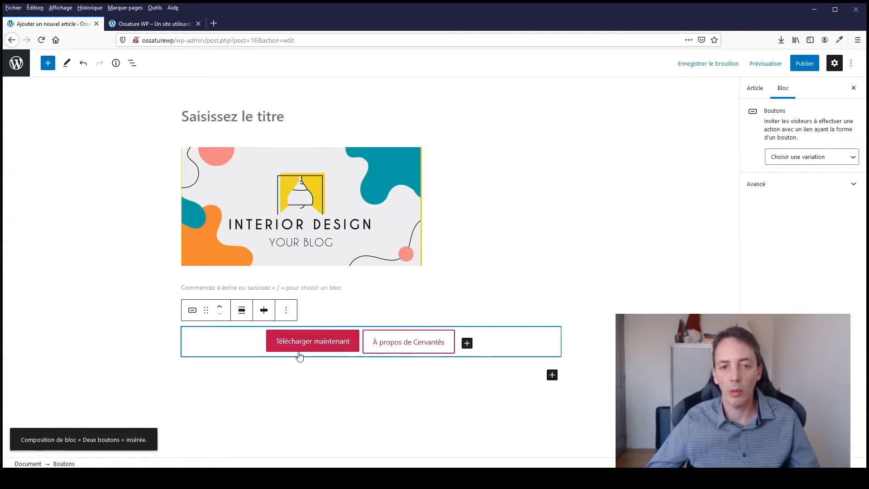
Enter "sqfdsf" in the empty paragraph below the image and deselect the block
click(346, 288)
text(sqfdsf)
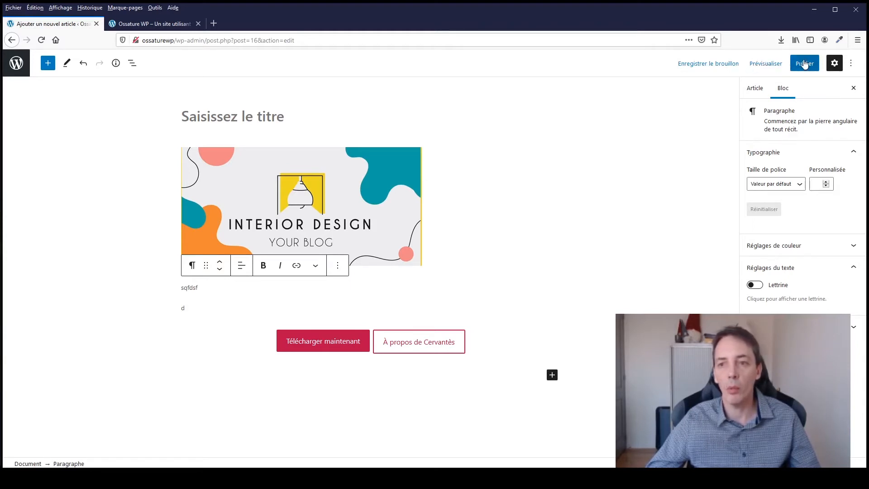
click(640, 236)
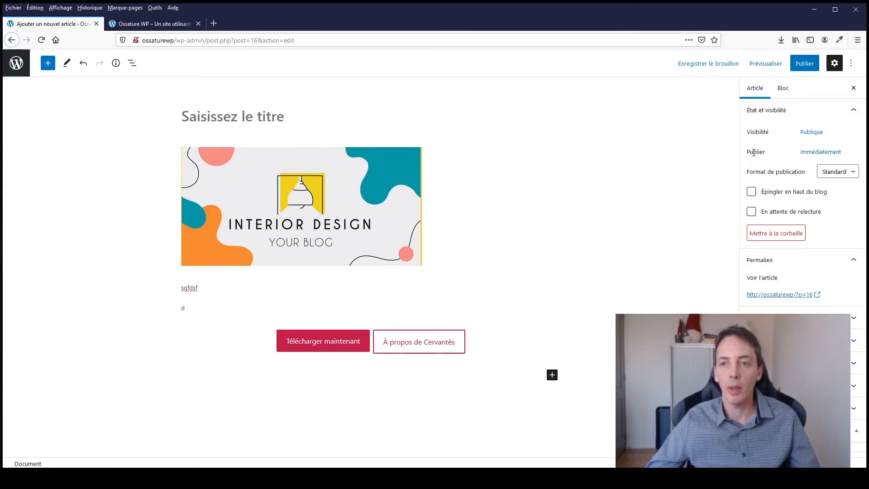
Examine the date and time options for scheduling the article's publication, closing them without changing the date
click(812, 156)
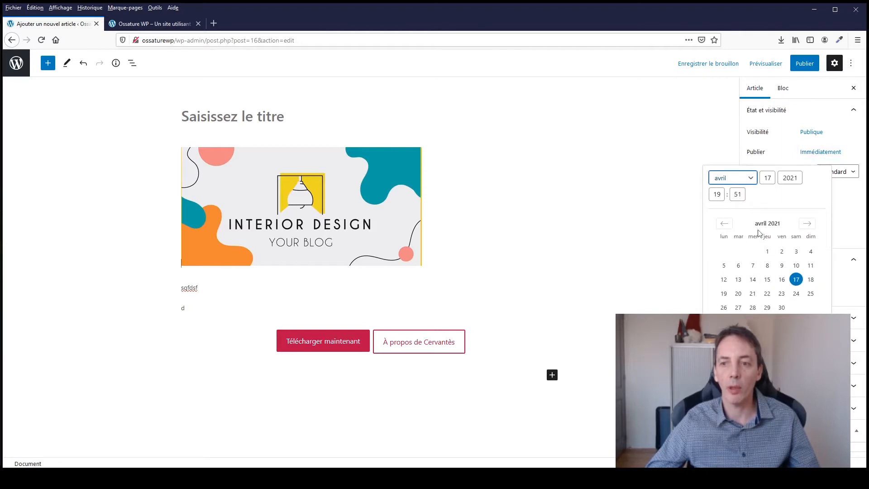
click(591, 190)
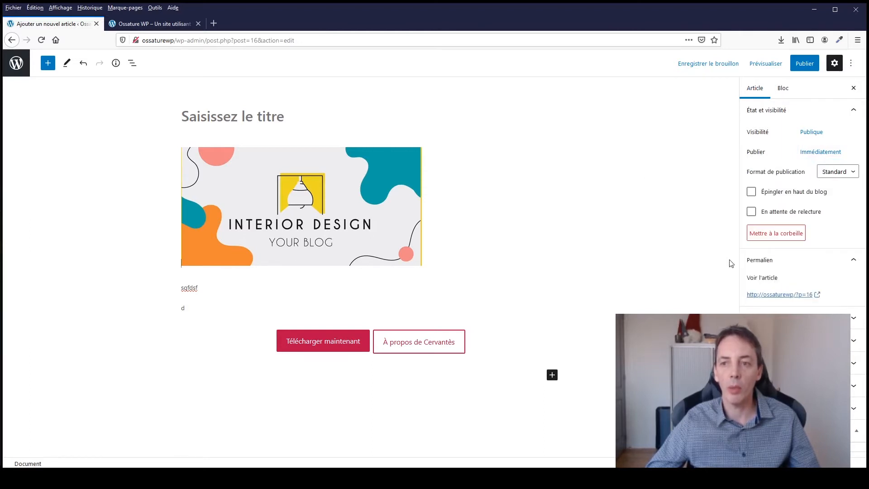
click(802, 155)
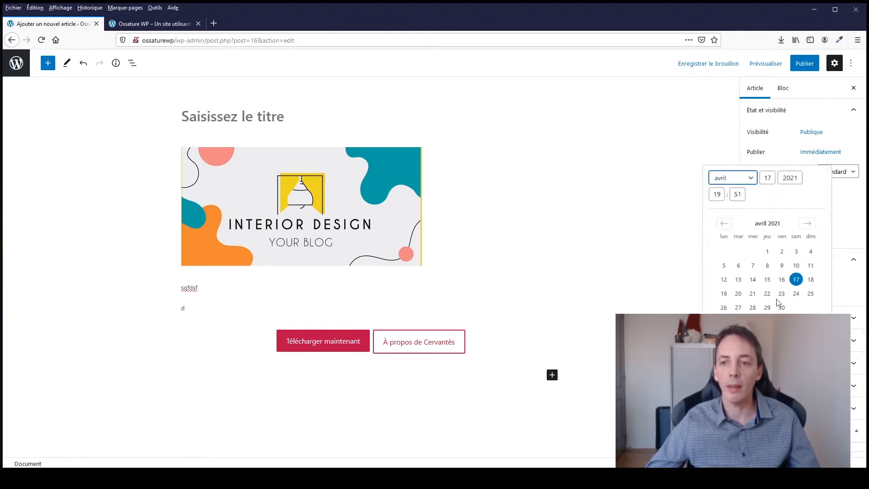
click(643, 276)
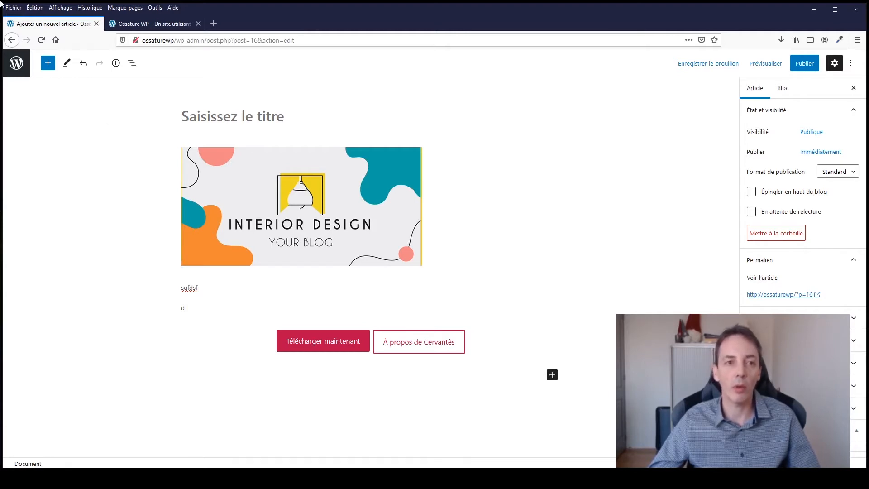
Leave the article editor for the articles list without saving, and open the article categories page
click(10, 71)
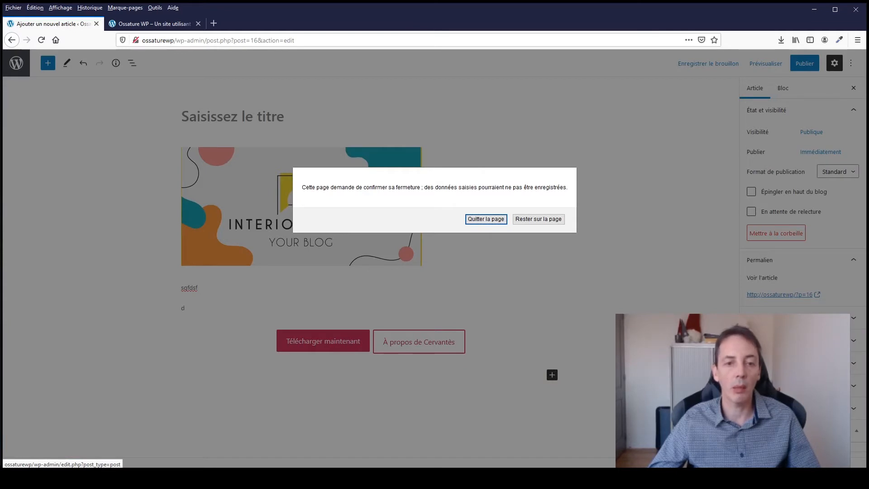
click(473, 219)
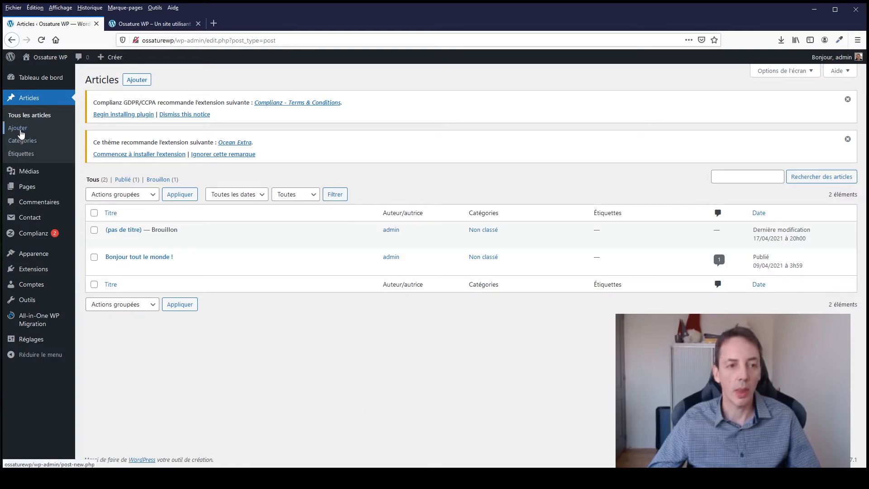
click(21, 144)
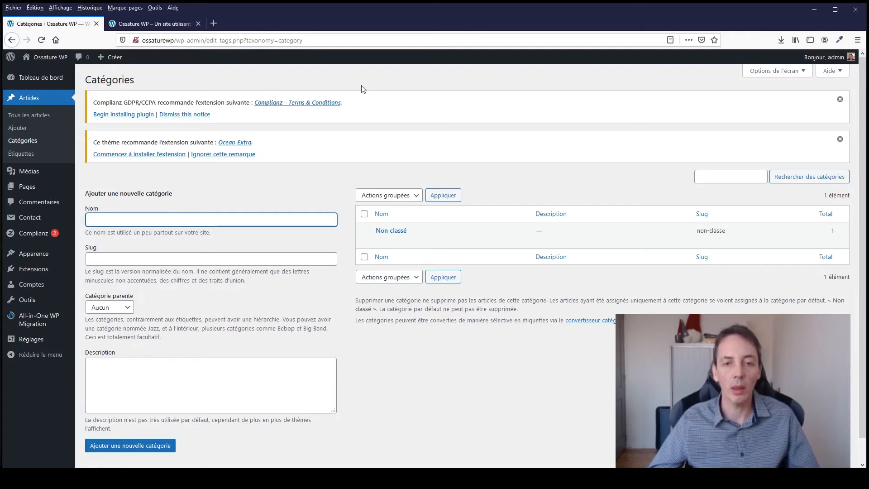
Enter "Femme" as the name of a new category without adding it, and examine the slug field and the Non classé category
click(120, 219)
click(104, 232)
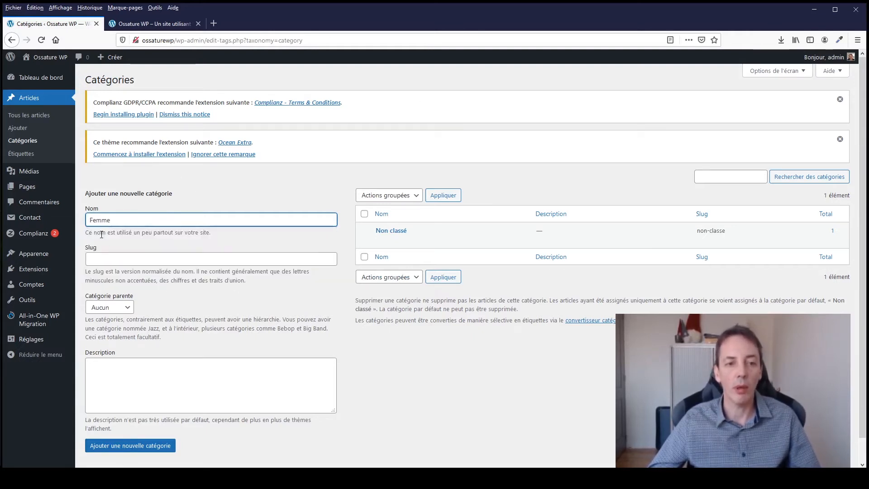
click(124, 259)
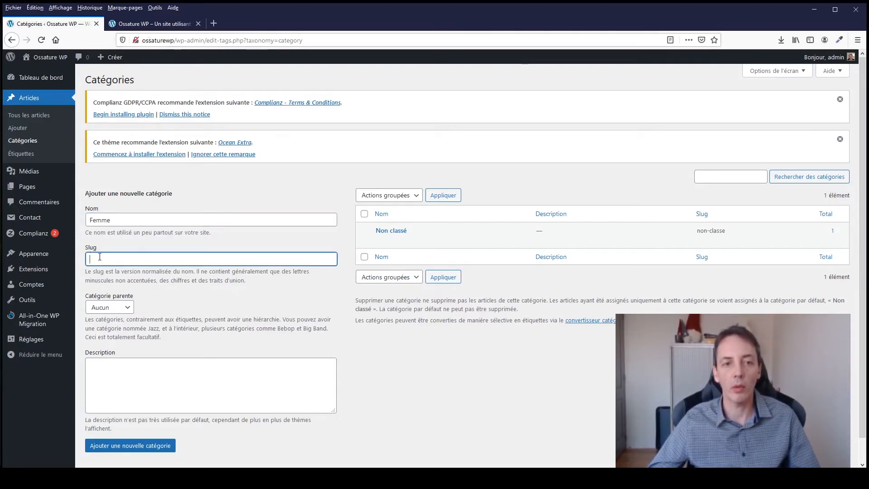
click(91, 258)
click(112, 240)
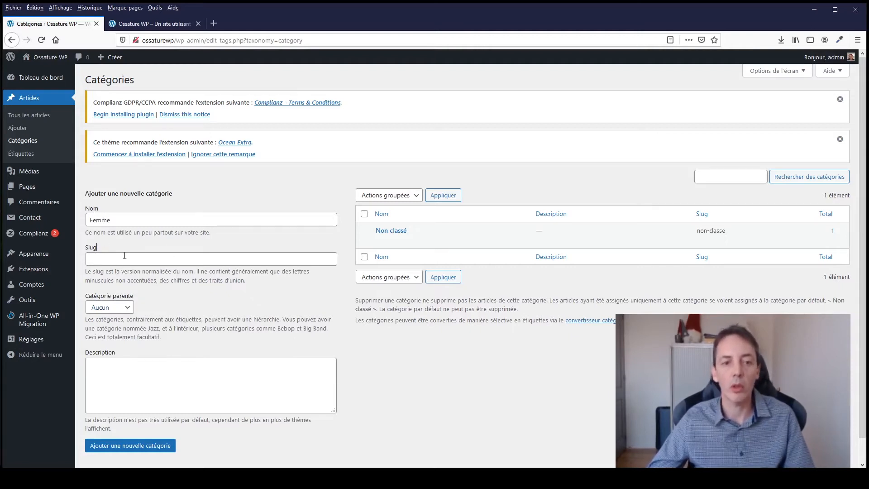
mouse_move(421, 233)
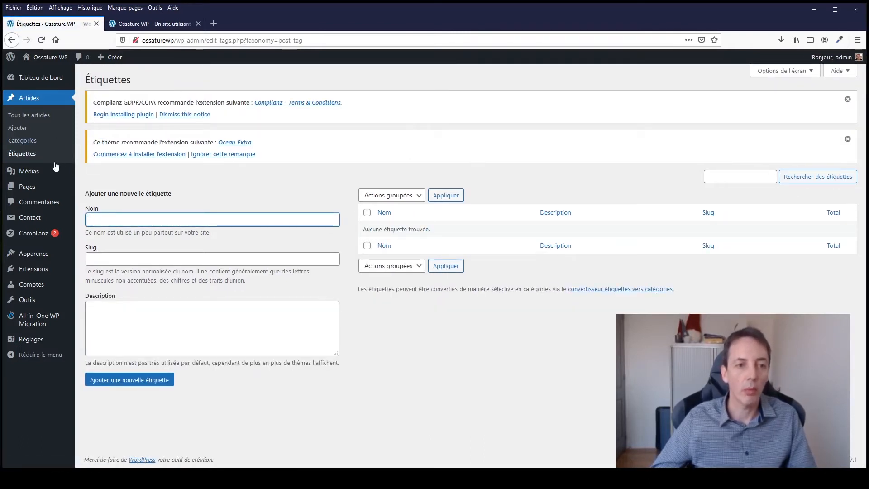
Open the media library and view the file selection for adding media, cancelling it without choosing a file
mouse_move(32, 173)
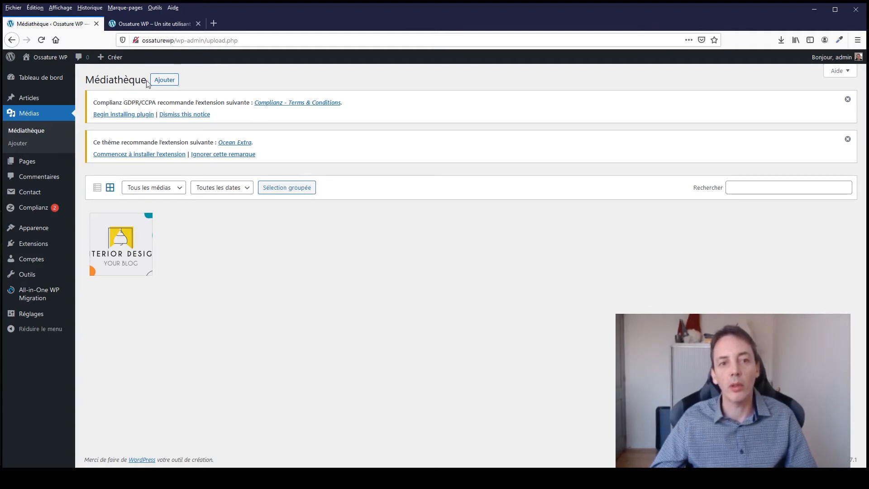
click(164, 79)
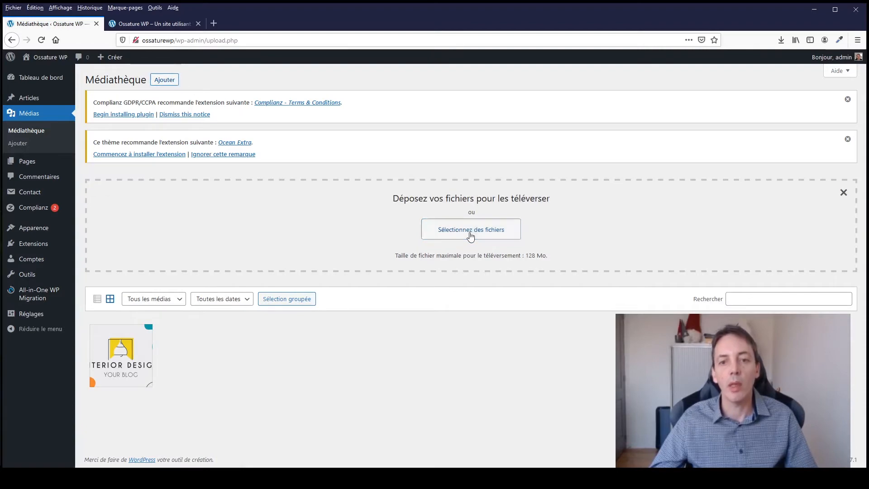
click(471, 230)
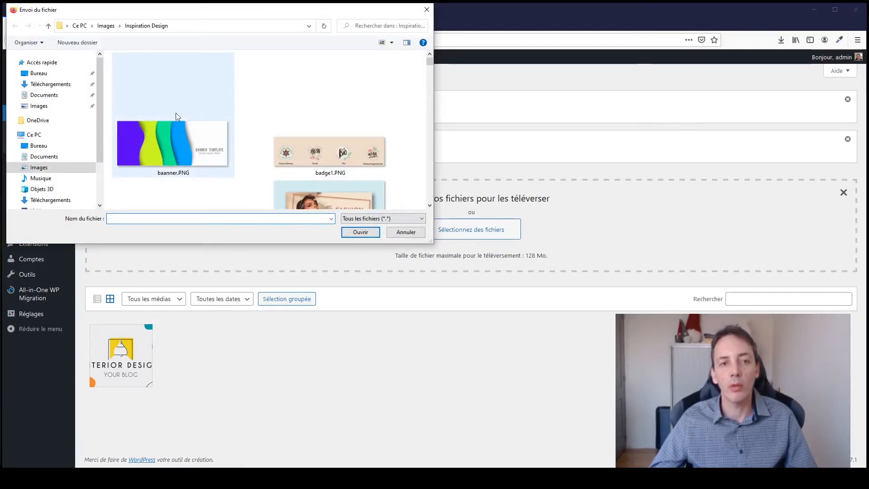
click(407, 233)
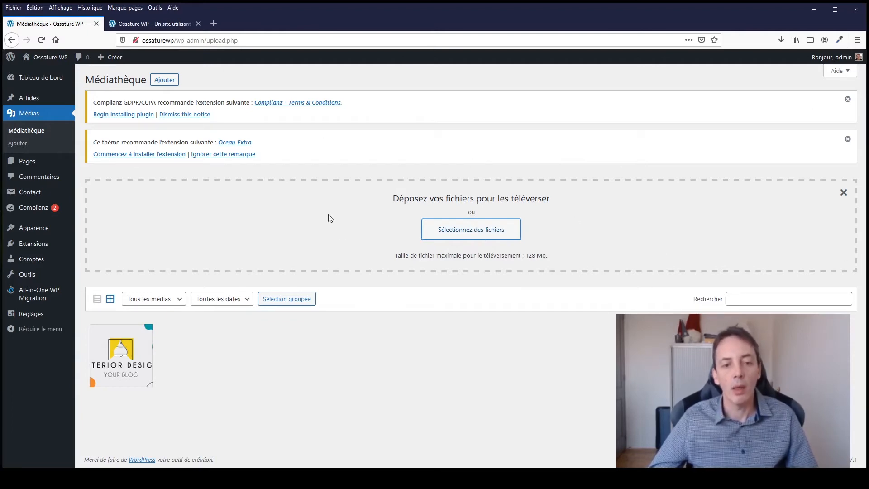
View the attachment details of the color7 image in the media library and copy its file URL
click(149, 366)
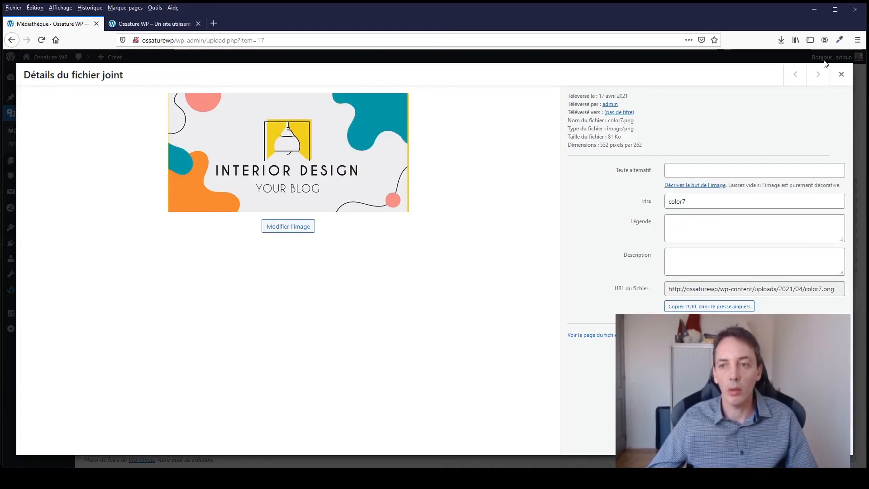
click(842, 74)
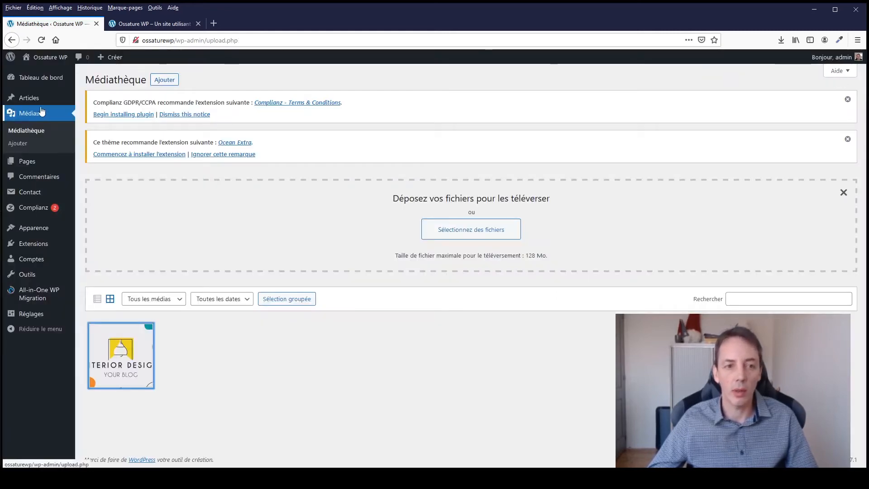
click(135, 359)
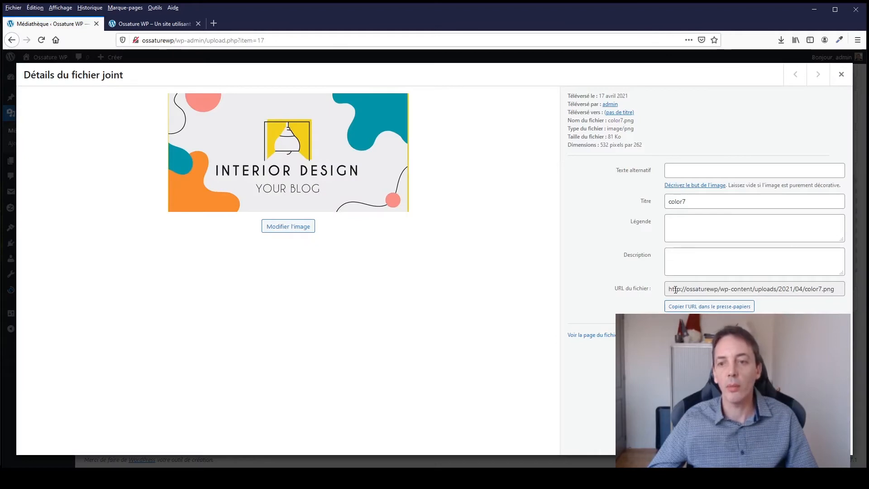
drag(668, 289, 846, 293)
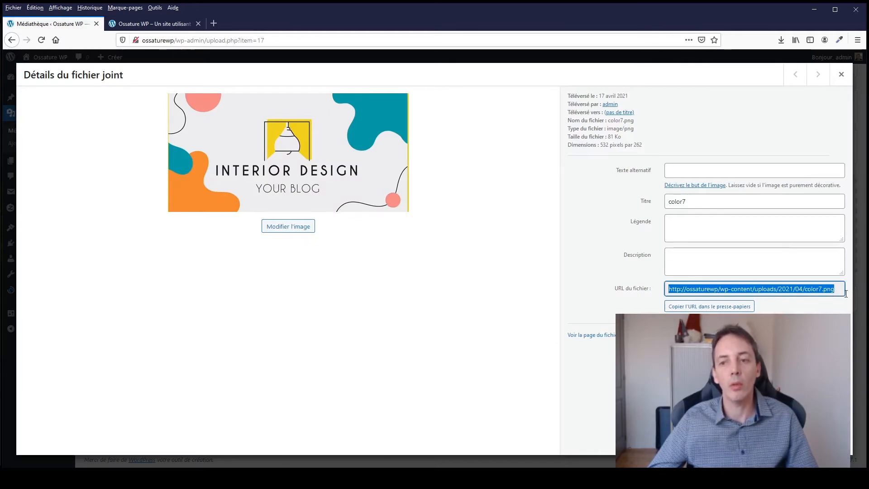
right_click(766, 294)
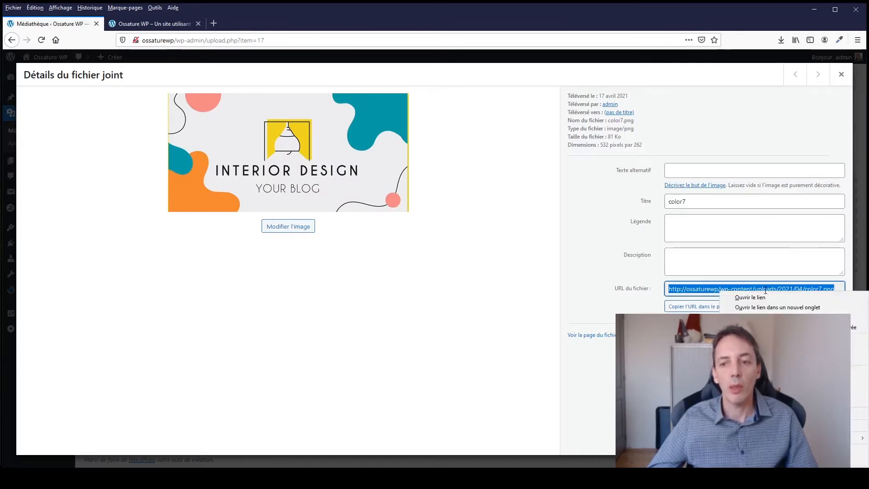
click(770, 381)
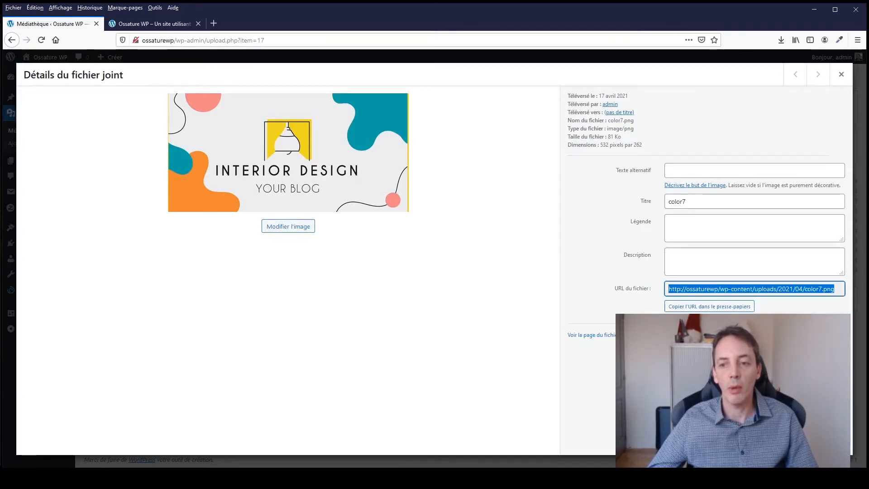
View the image at its copied URL in a new browser tab, closing that tab and the attachment details
click(219, 26)
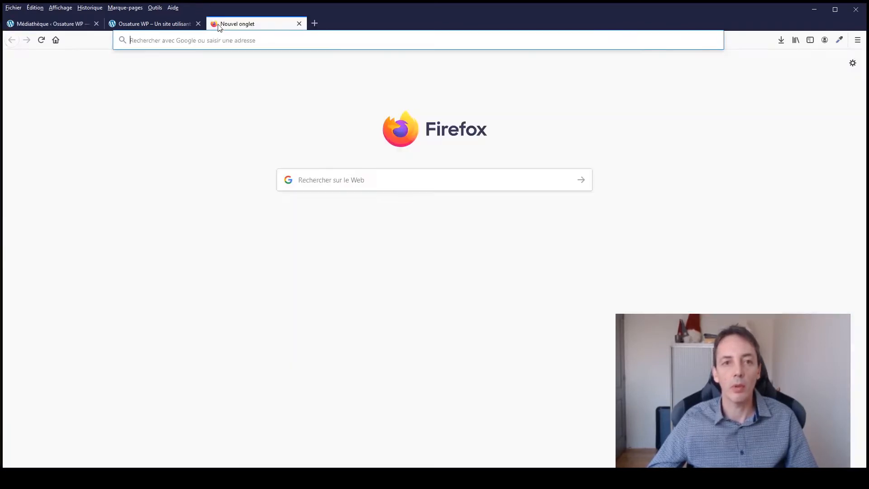
right_click(228, 41)
click(247, 83)
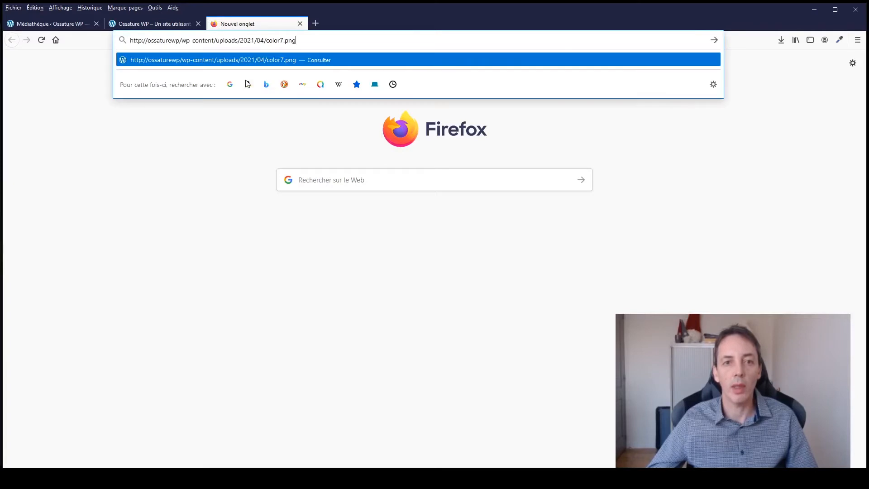
key(Return)
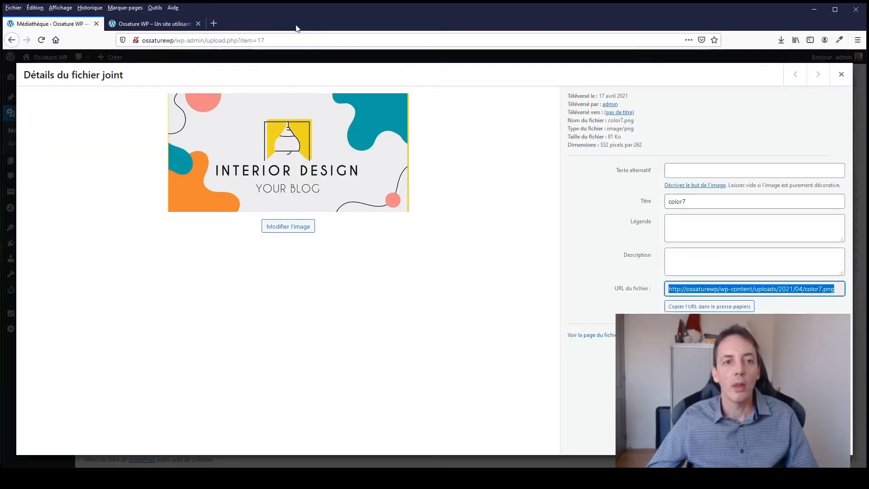
click(301, 24)
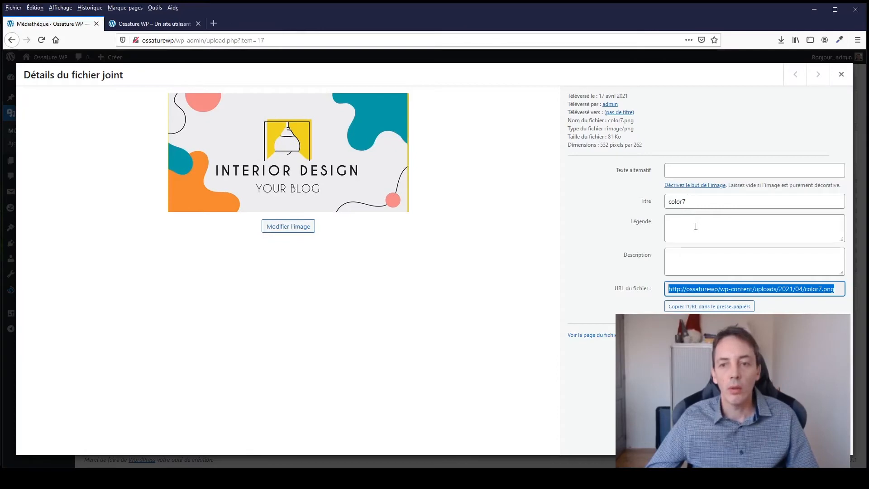
click(841, 75)
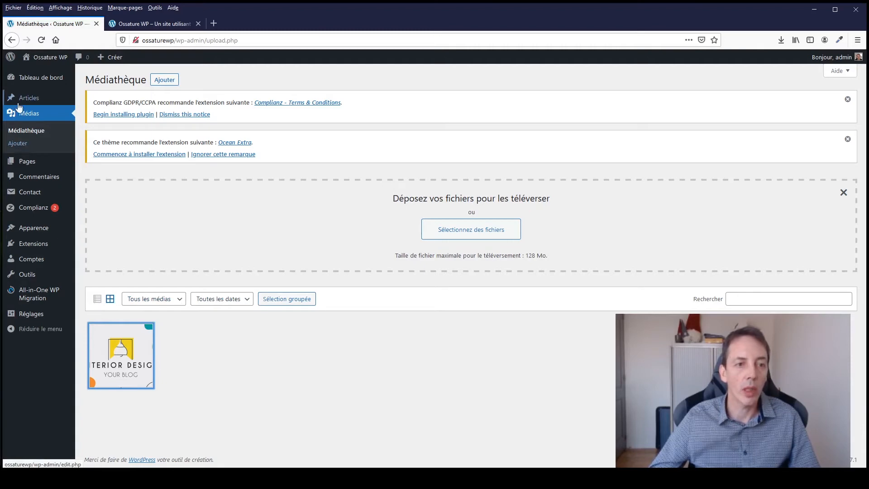
View the editor for adding a new page, and return to the pages list without creating one
mouse_move(25, 163)
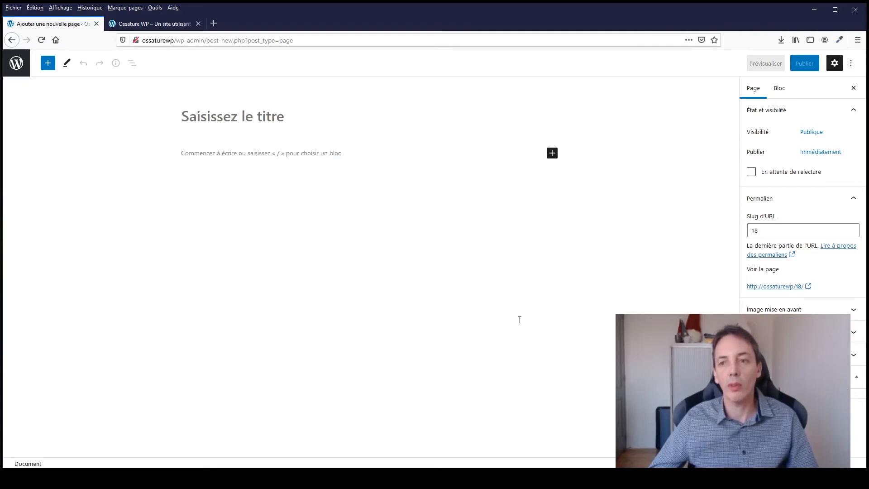
click(17, 64)
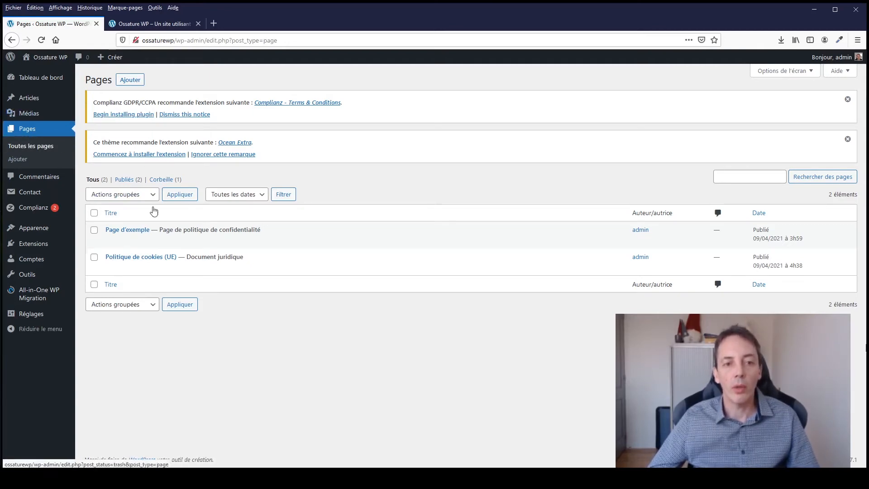
mouse_move(35, 104)
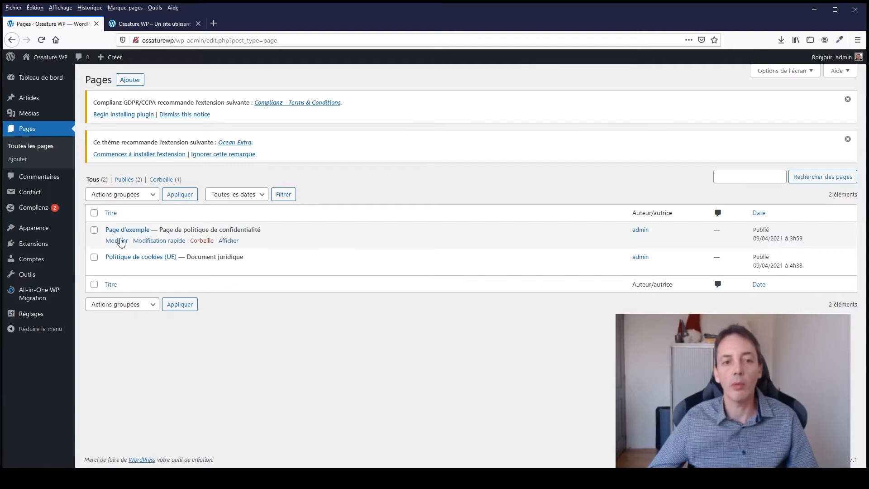
Examine the quick edit options of Page d'exemple without changing them, and view the published page in a separate browser tab
click(173, 242)
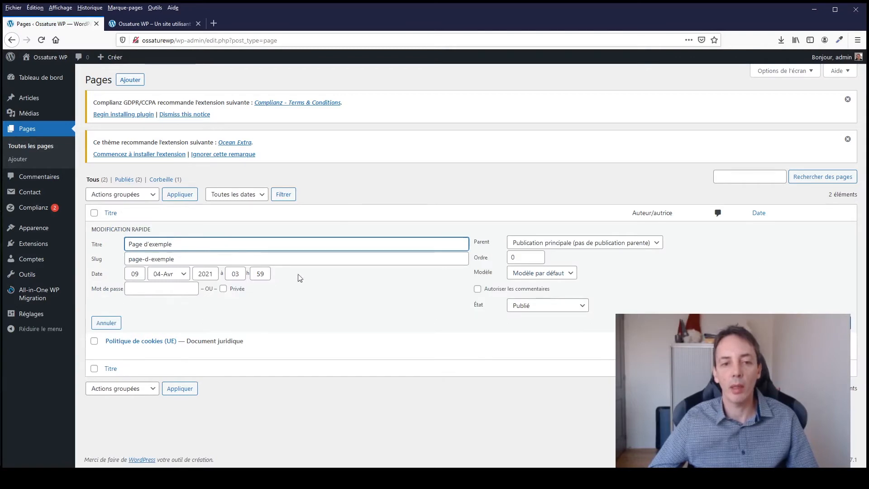
click(106, 322)
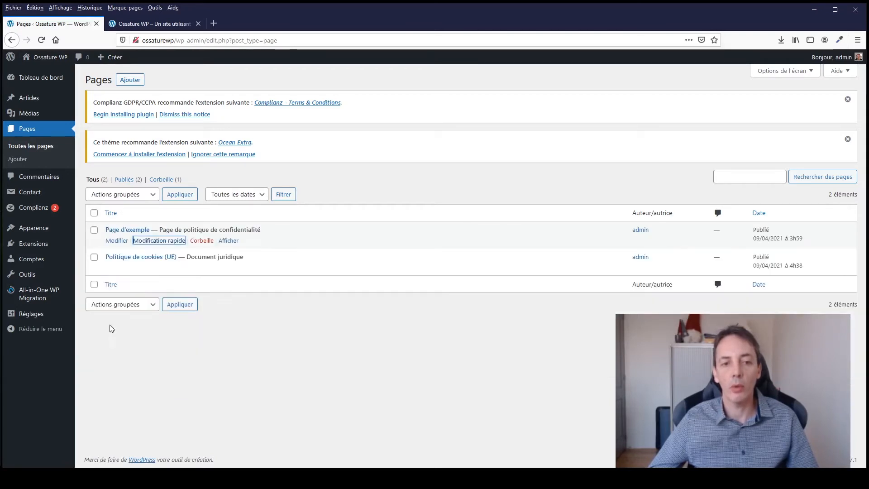
right_click(225, 246)
click(247, 249)
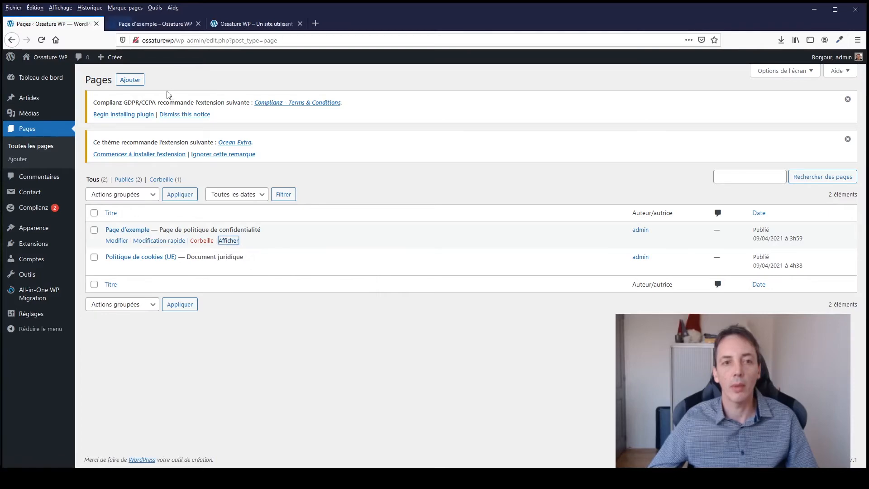
click(154, 24)
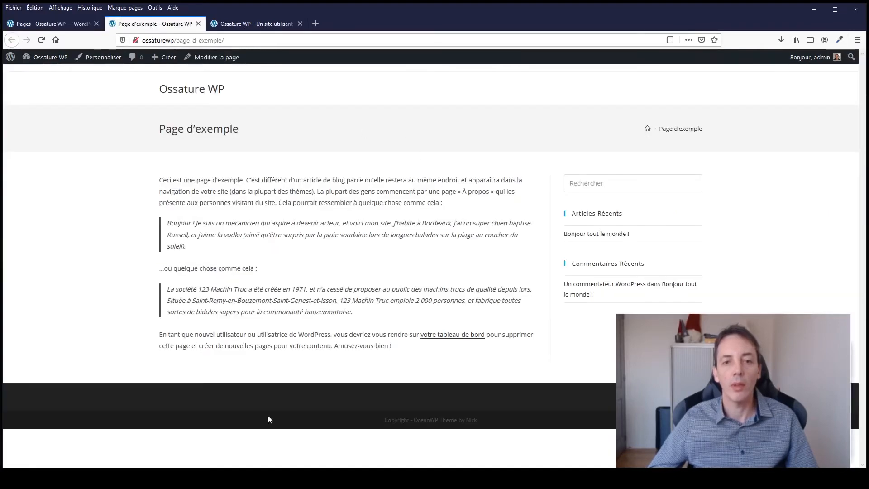
key(ctrl+w)
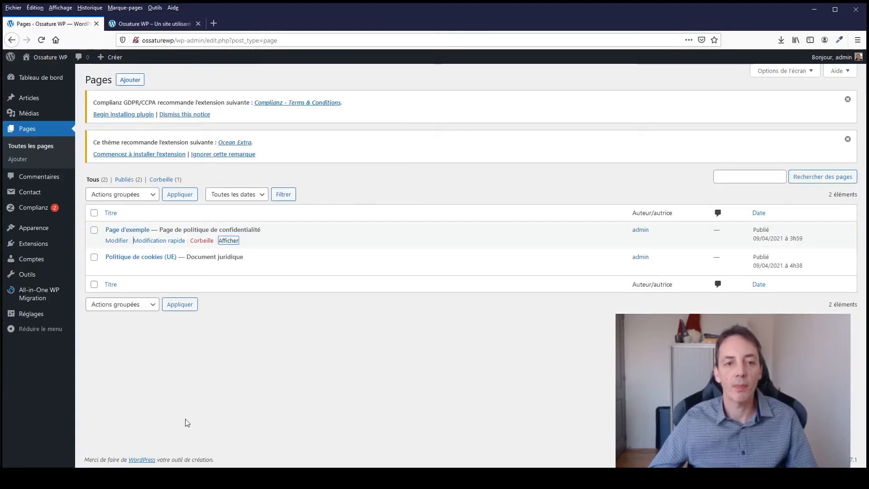
Open the comments list and move the comment on "Bonjour tout le monde !" to the trash
mouse_move(42, 123)
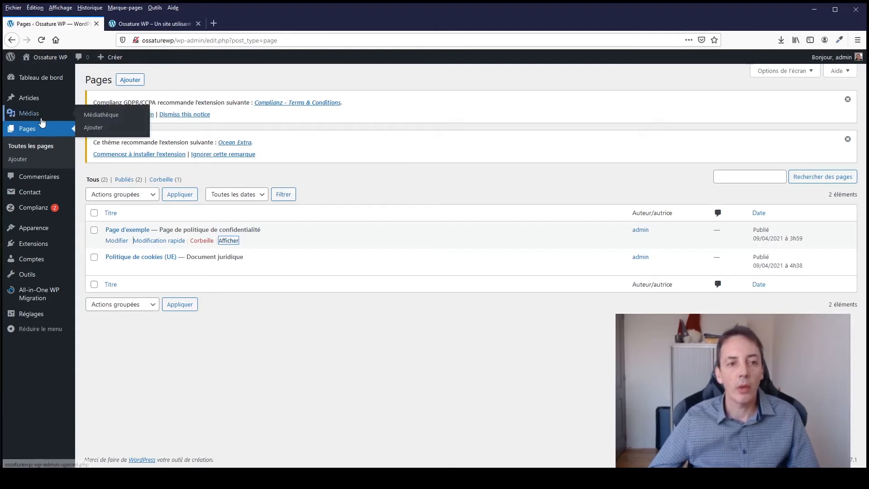
click(42, 178)
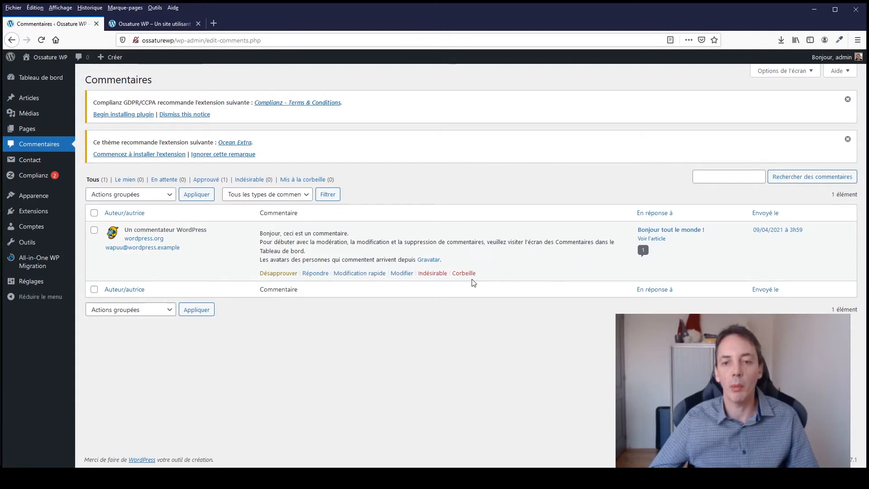
click(464, 274)
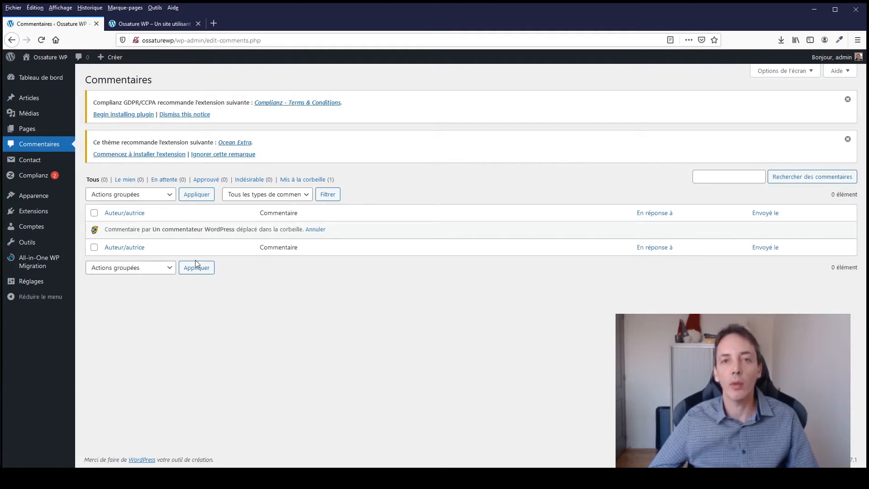
Open the contact forms list and examine the shortcode of Formulaire de contact 1
mouse_move(34, 167)
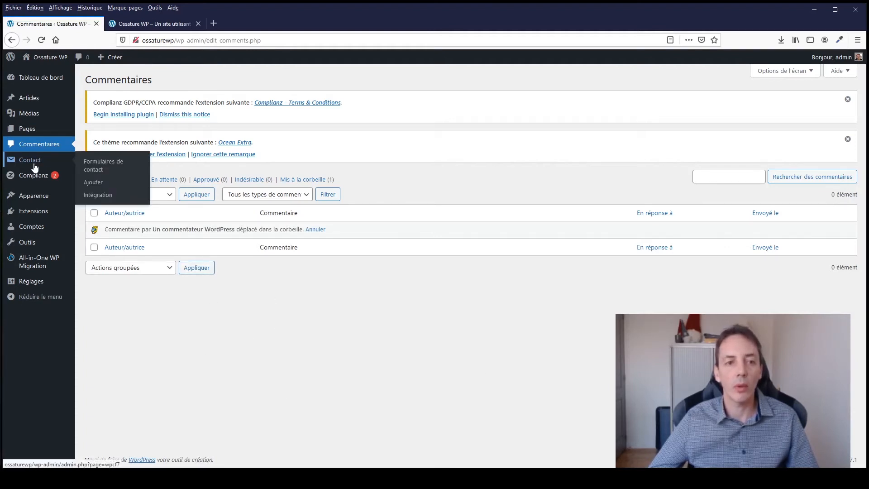
click(35, 167)
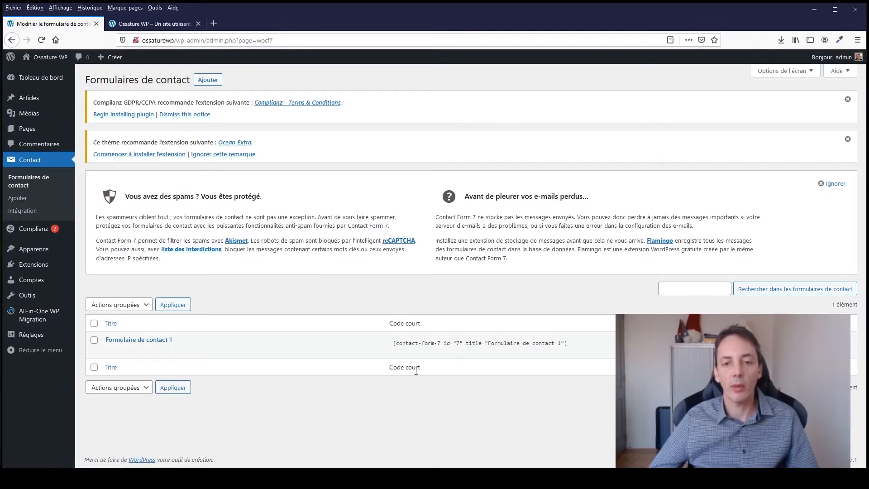
drag(395, 344, 437, 343)
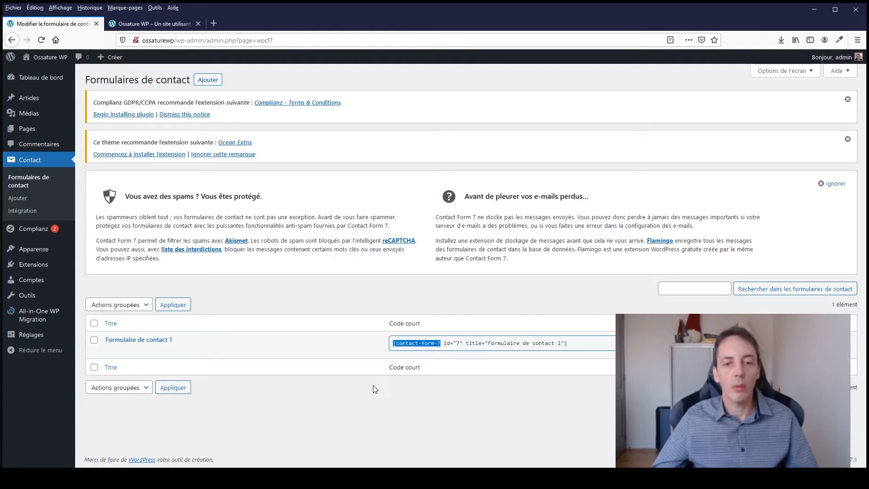
click(34, 161)
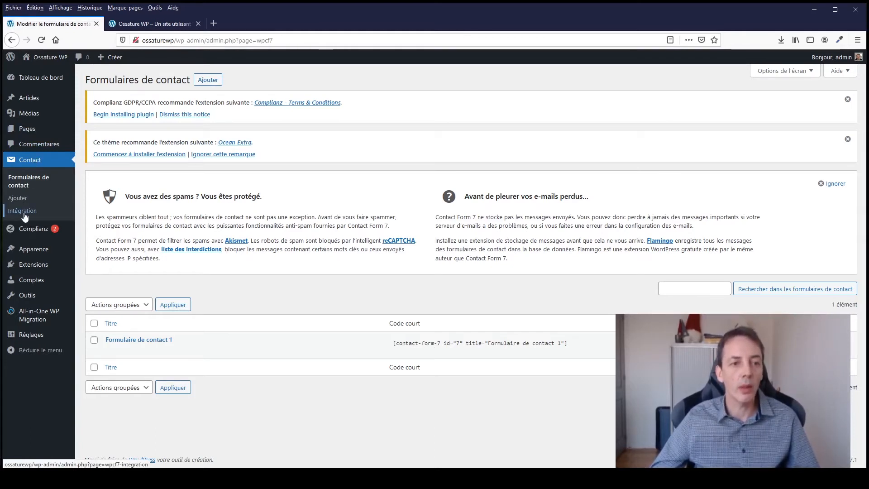
View the installed themes and open the page for adding a new theme
mouse_move(24, 246)
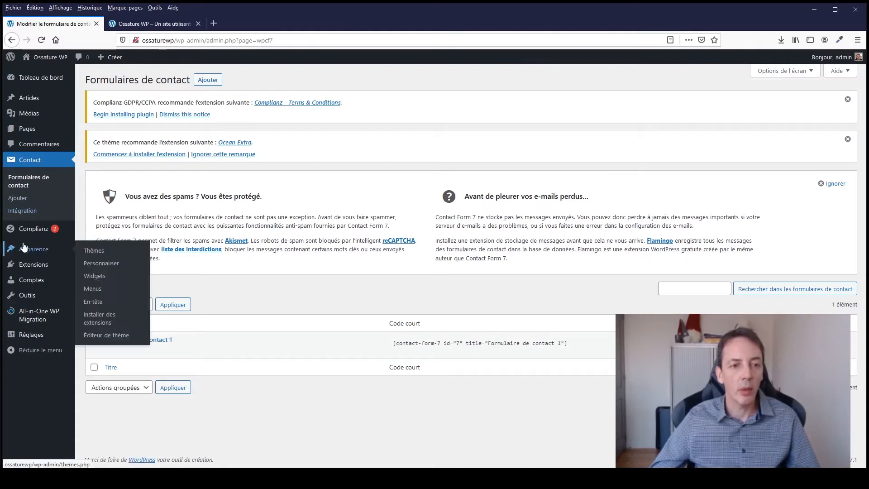
mouse_move(33, 232)
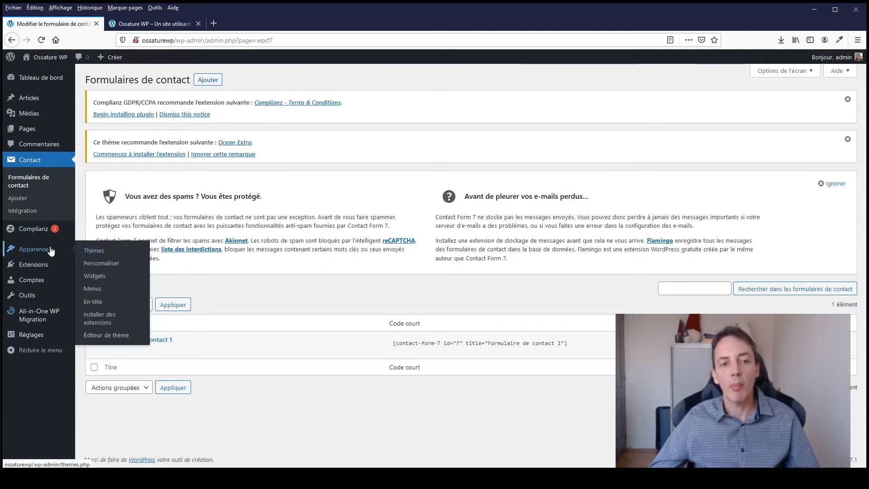
click(108, 253)
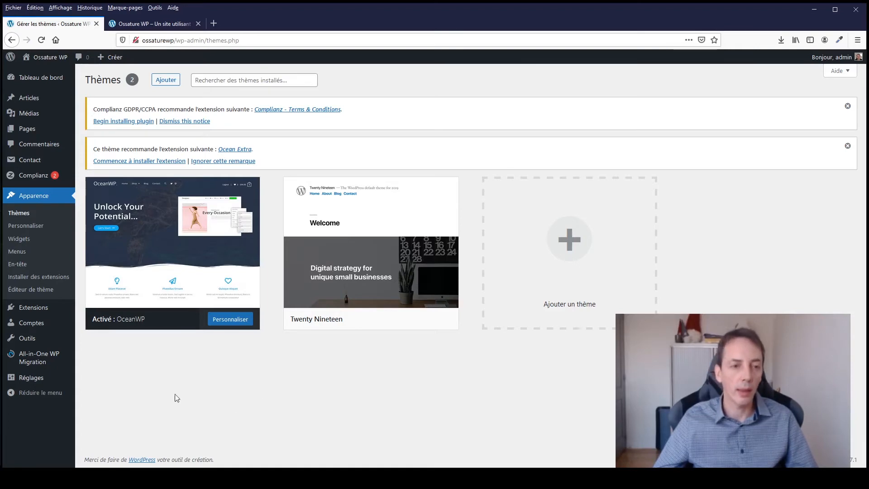
mouse_move(155, 188)
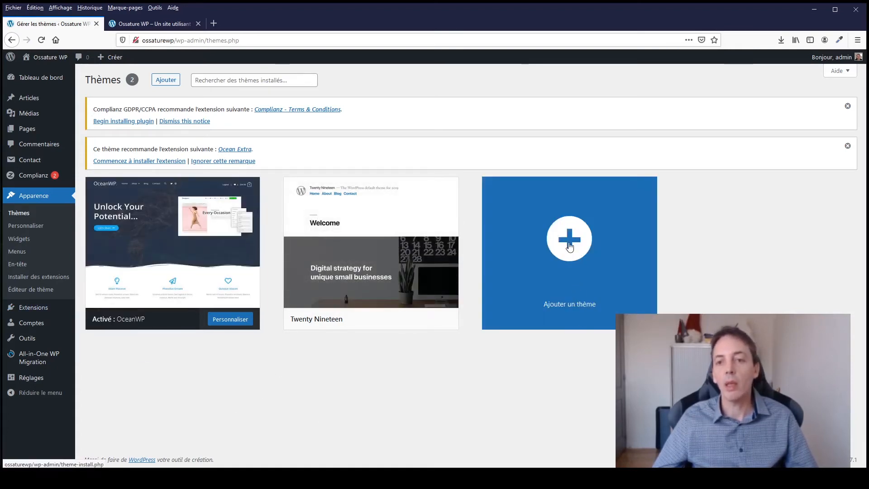
click(580, 307)
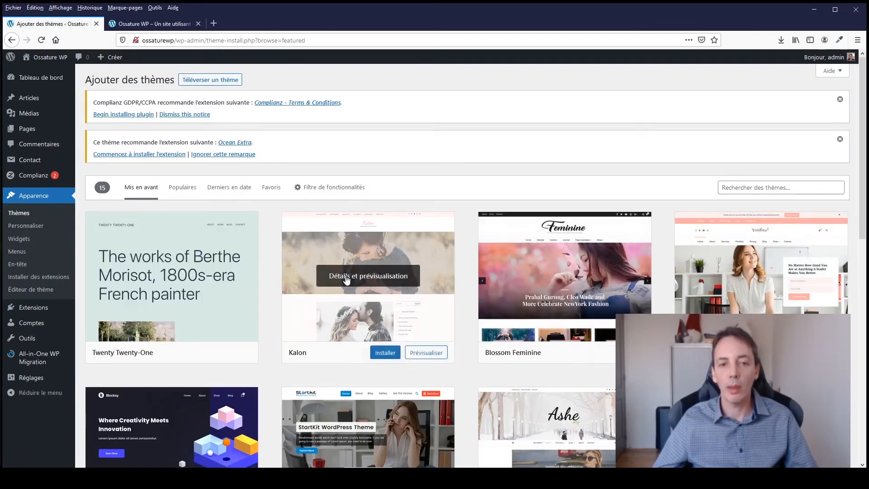
Browse the Mis en avant, Populaires, Derniers en date and Favoris theme lists, and open the feature filter options
scroll(814, 235, down, 1)
click(745, 144)
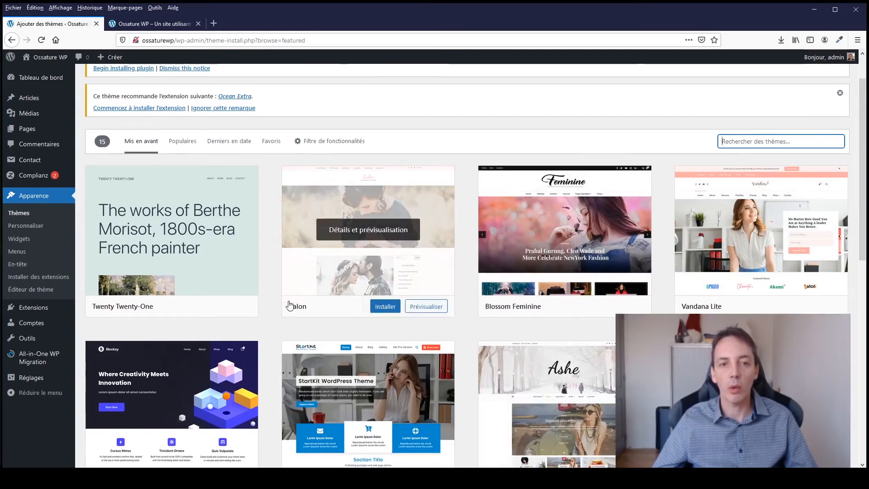
click(182, 140)
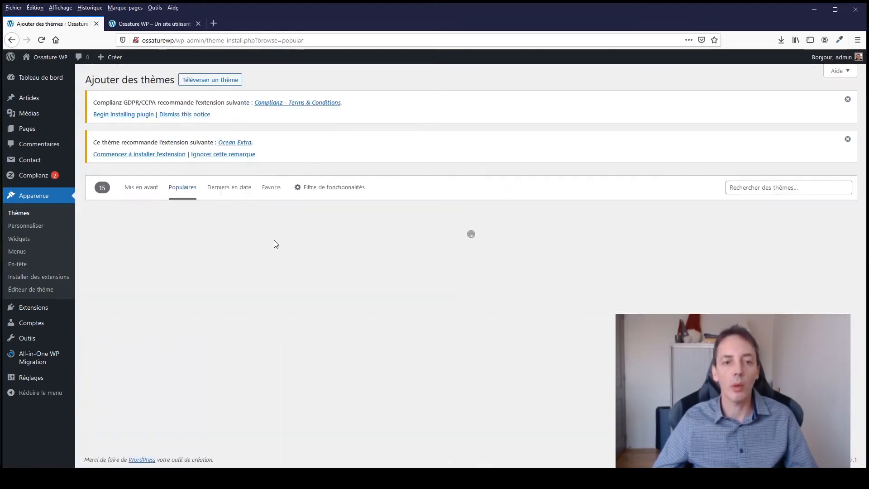
click(221, 188)
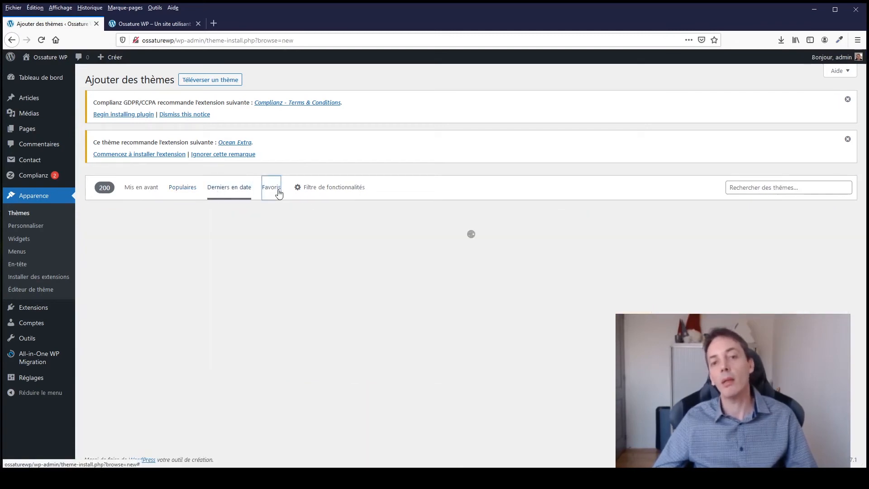
click(277, 190)
click(346, 192)
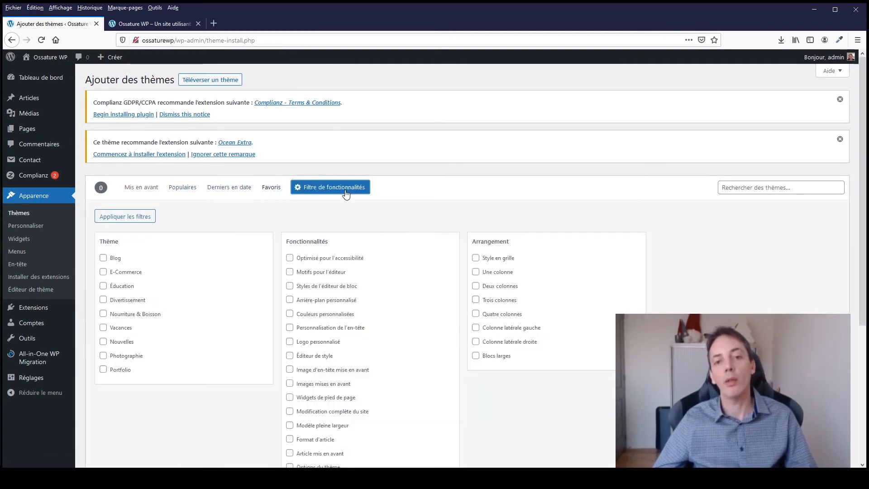
Review the theme feature filters, and open the Colonne latérale settings in the site customizer
scroll(460, 326, down, 4)
scroll(417, 305, up, 2)
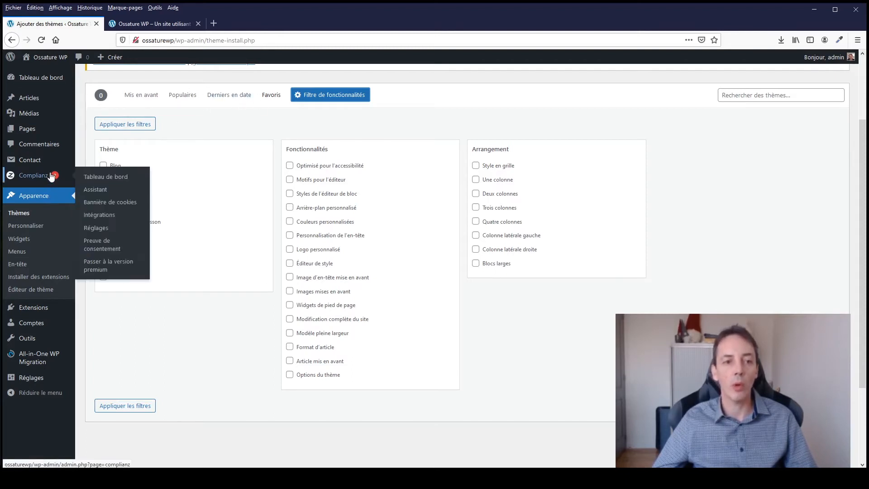
mouse_move(48, 158)
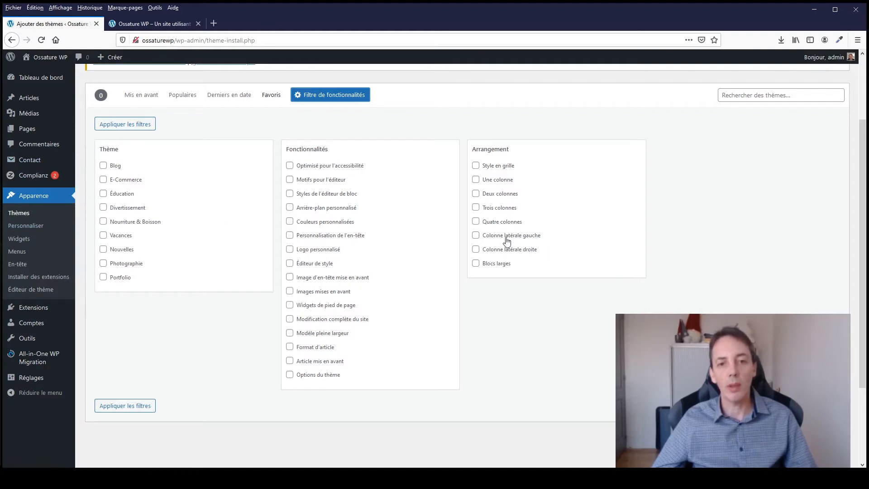
click(25, 226)
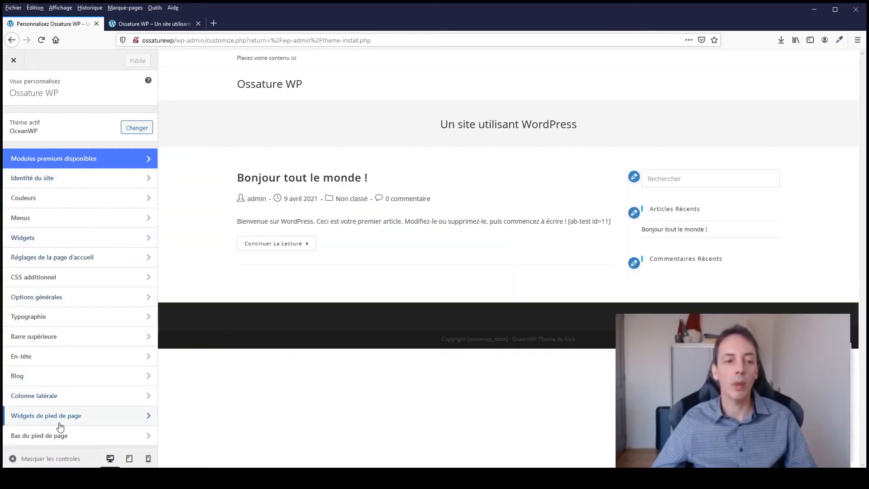
click(59, 397)
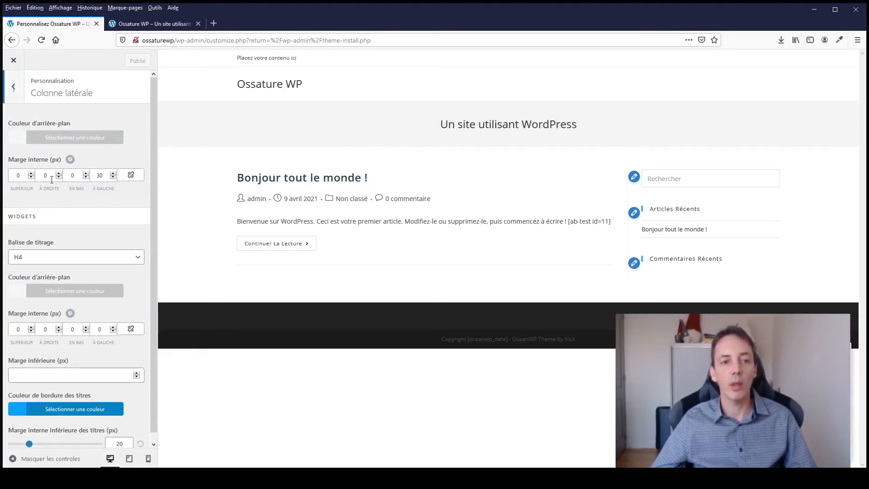
Try a 15 px upper inner margin on the sidebar, return it to 0, and leave the customizer without publishing
click(31, 173)
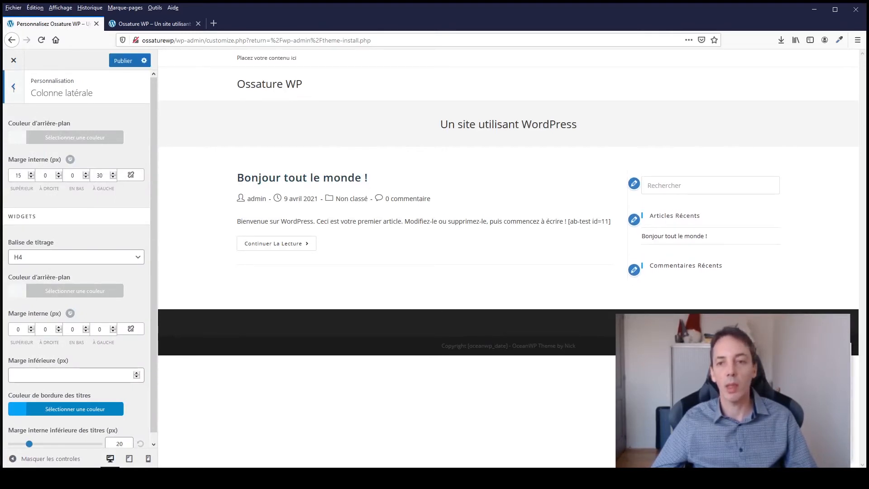
click(30, 180)
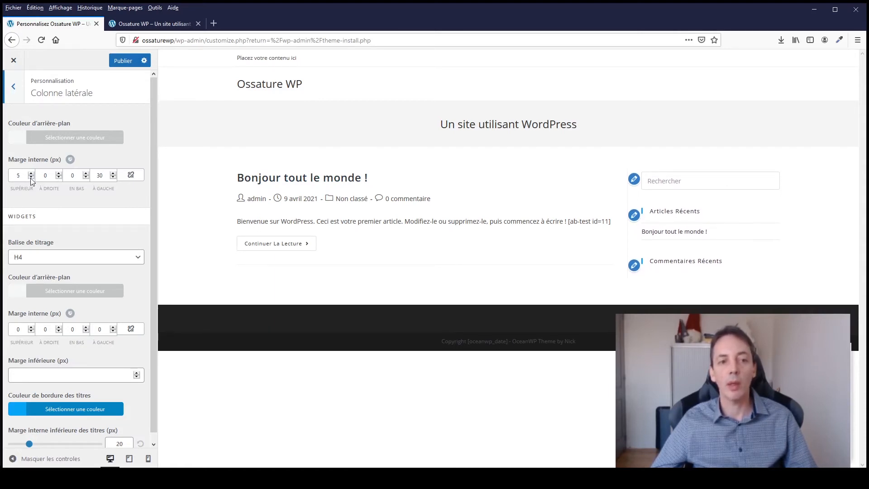
click(31, 178)
click(31, 178)
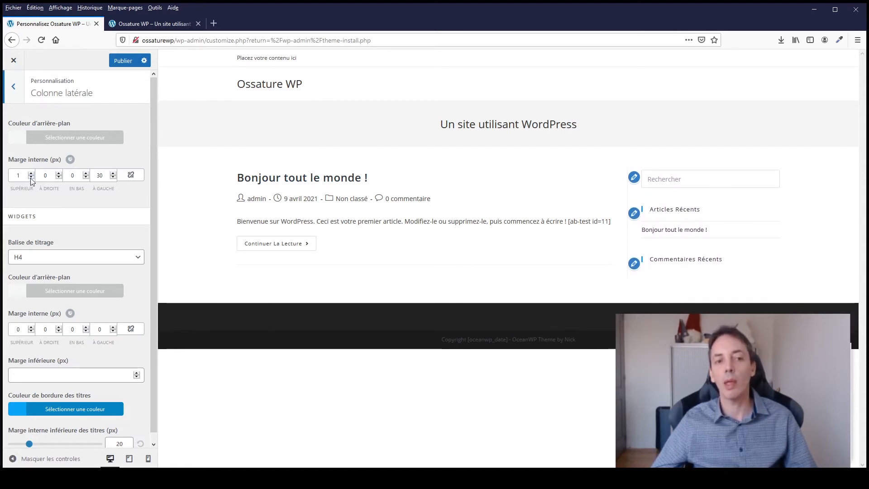
click(31, 178)
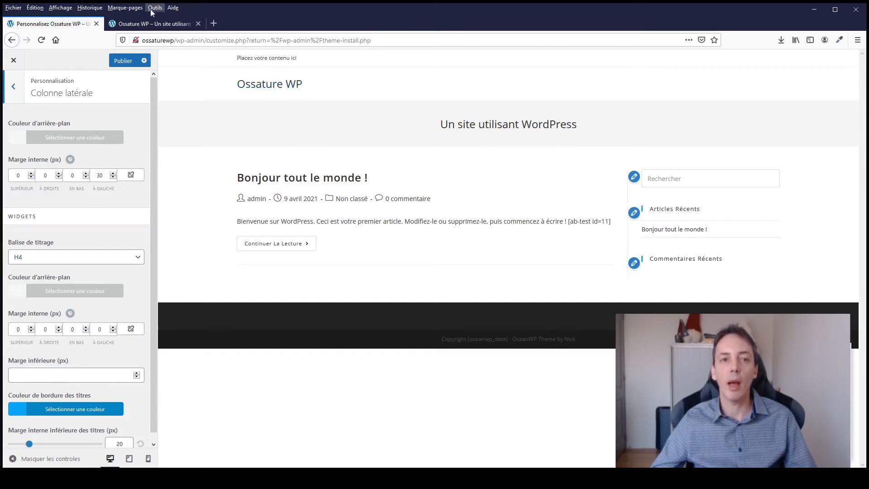
click(14, 61)
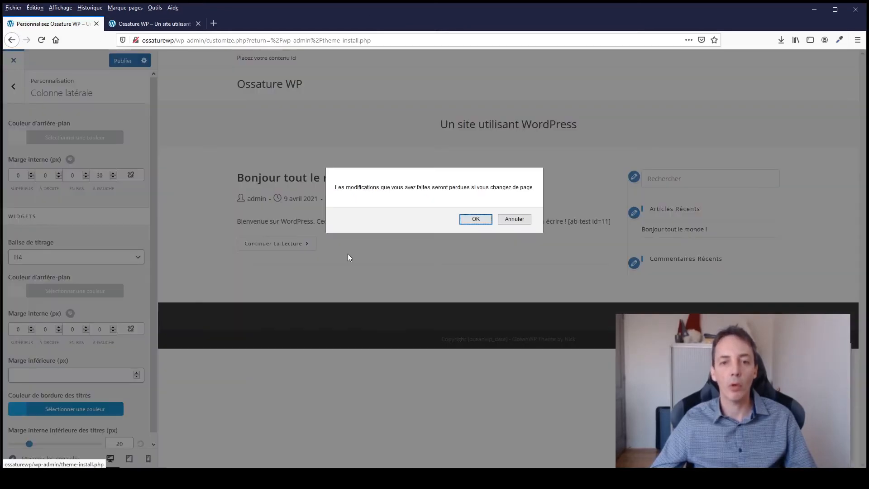
click(475, 219)
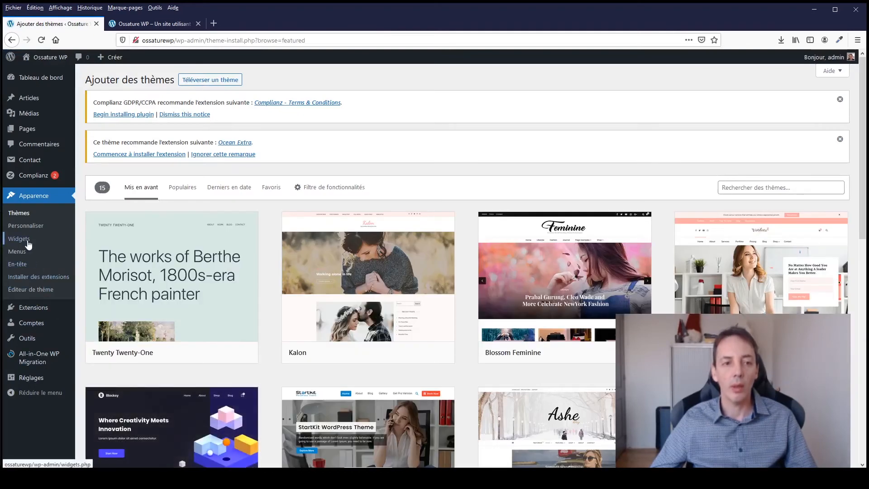
Open the widgets page and review the available widgets and the widget areas
click(27, 243)
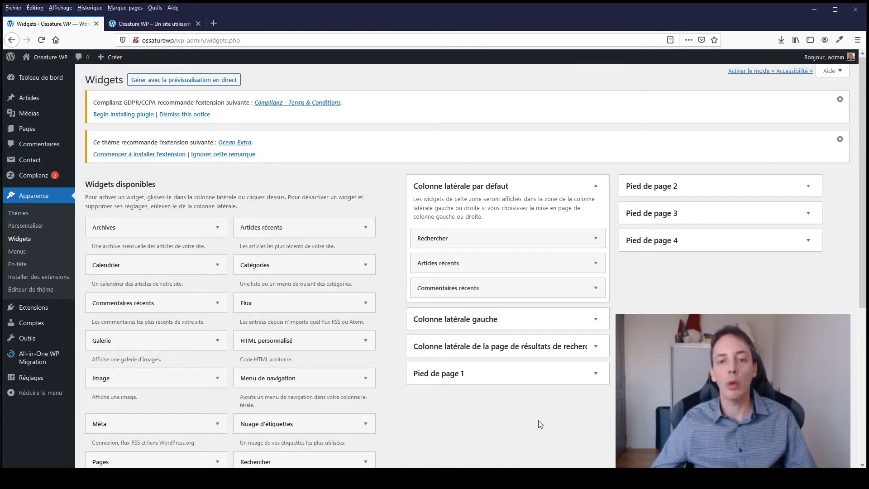
scroll(528, 409, down, 5)
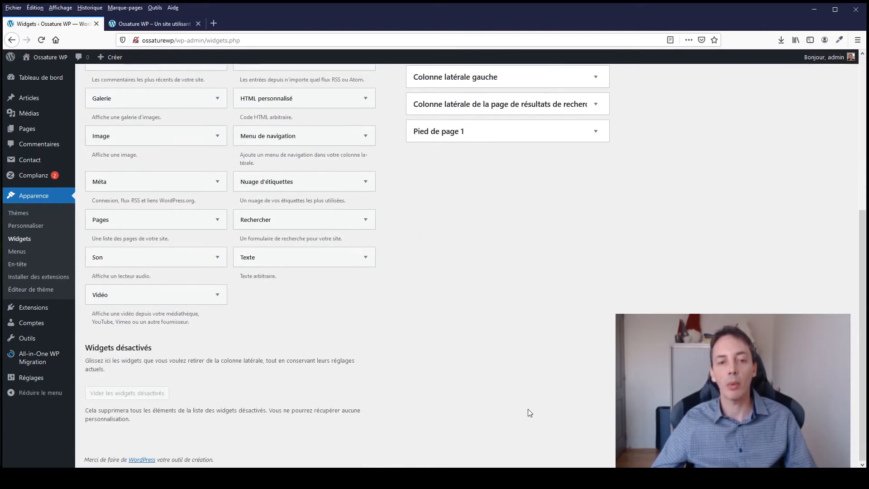
scroll(521, 401, up, 4)
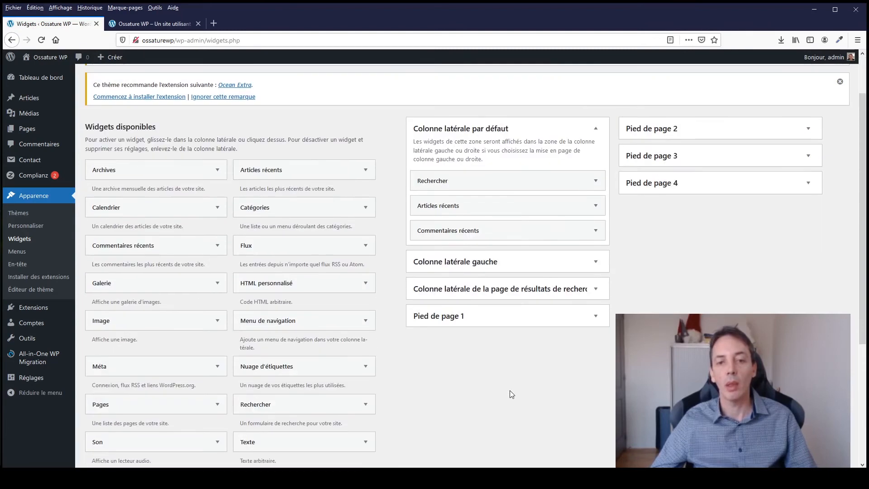
Inspect the widget areas and compare the widgets in Colonne latérale par défaut with the sidebar on the public site
click(595, 129)
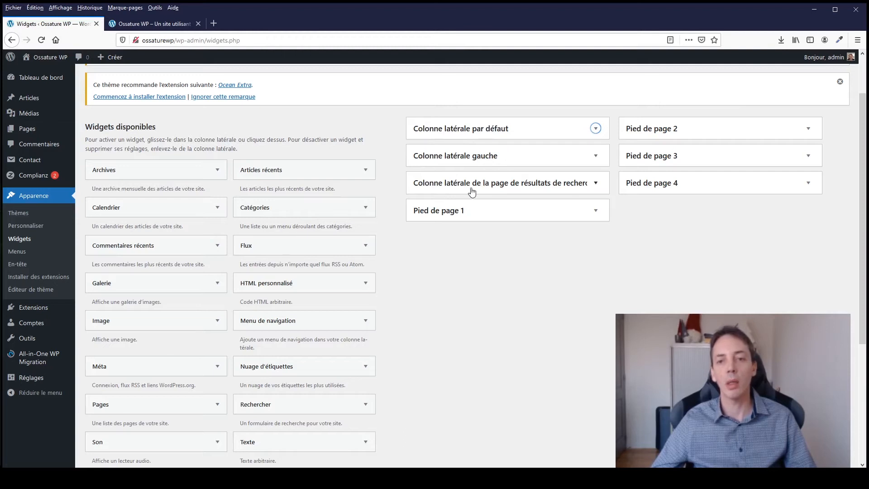
click(593, 185)
click(592, 188)
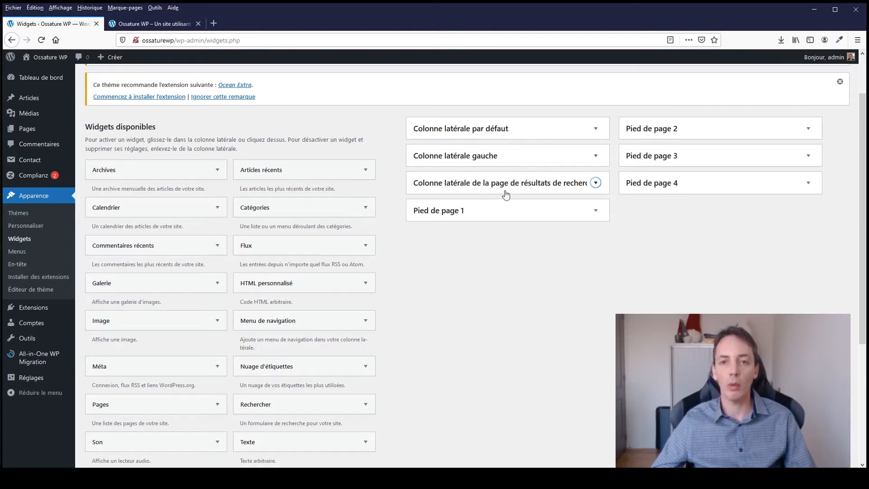
click(474, 131)
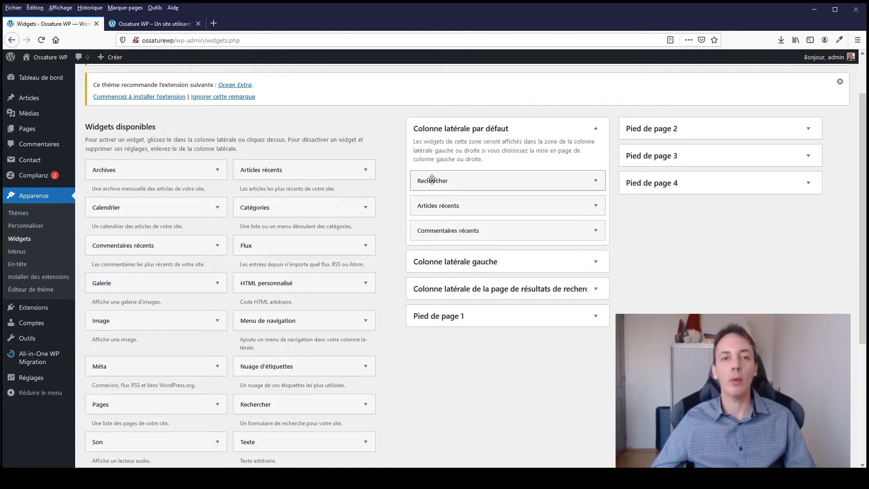
key(ctrl+Tab)
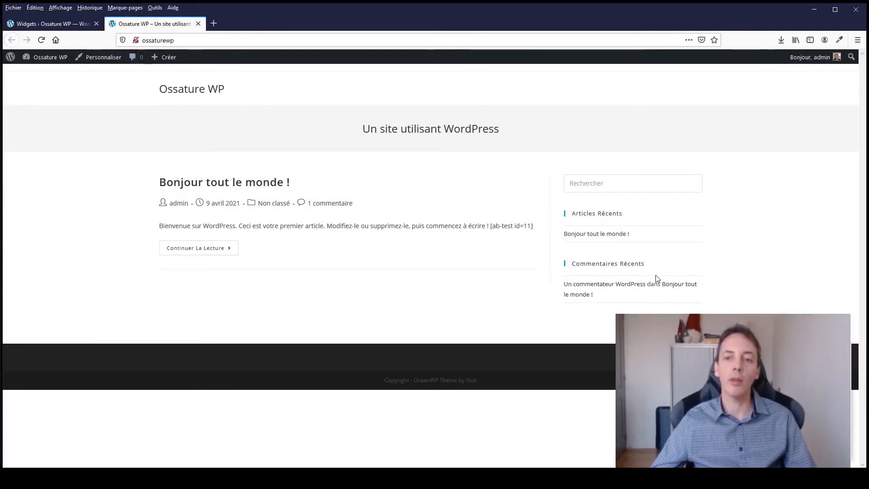
click(76, 26)
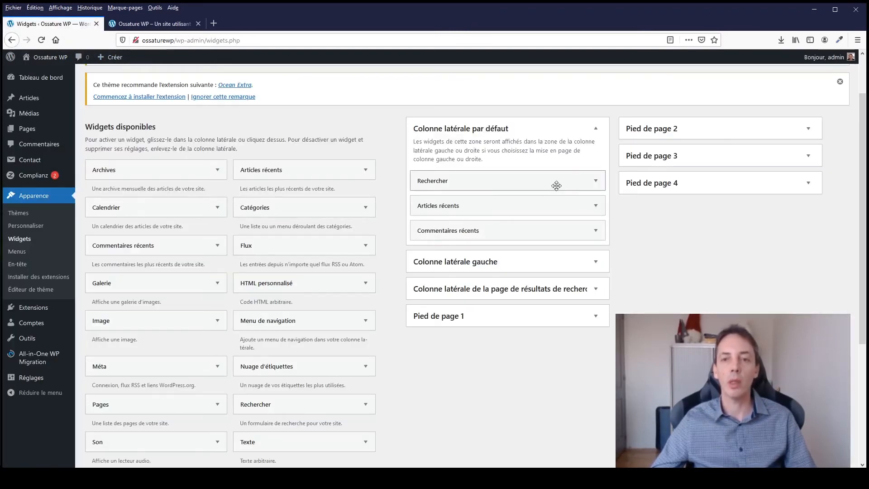
Set the title of the Rechercher widget in the default sidebar to "Tapez votre recherche" and save it
click(592, 184)
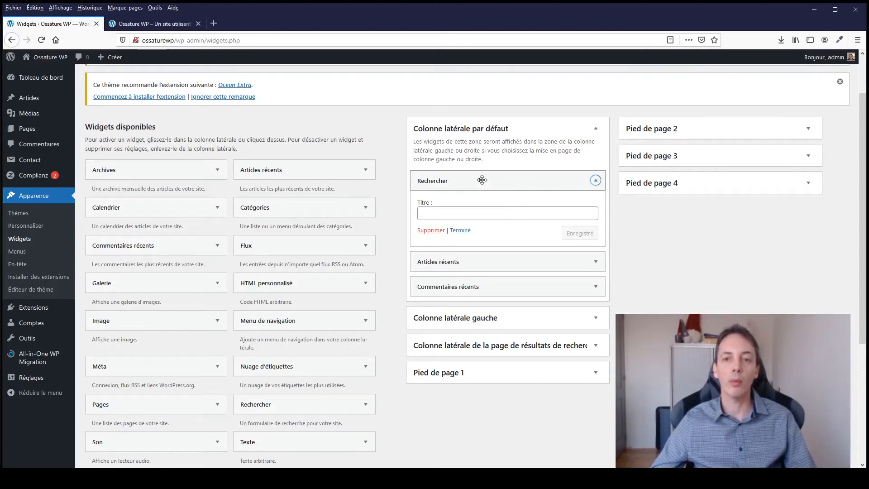
click(470, 212)
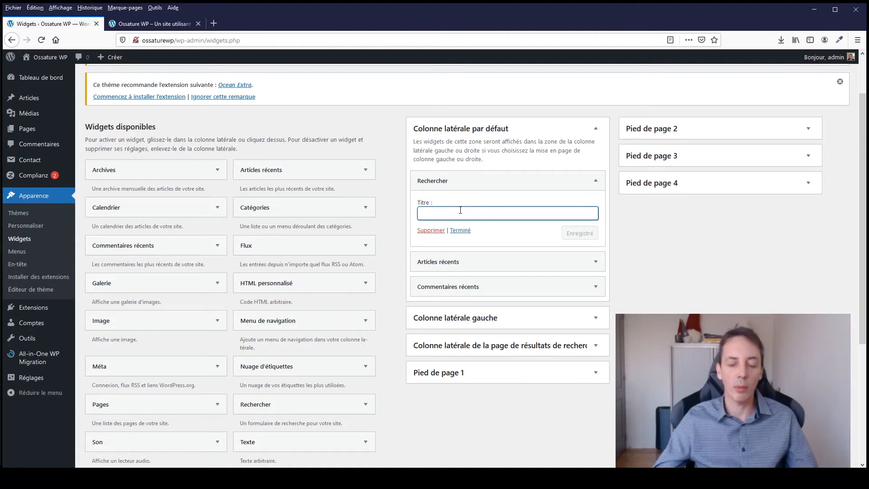
text(Ta)
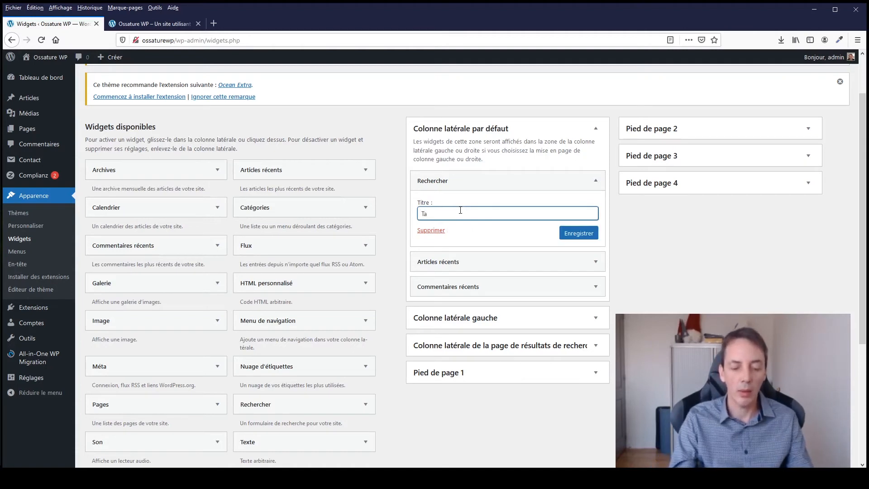
text(pez votr)
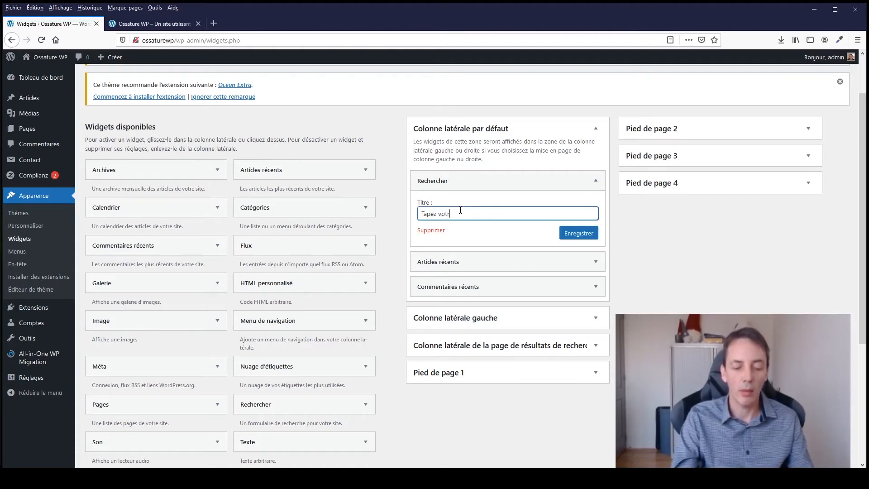
text(e recherche)
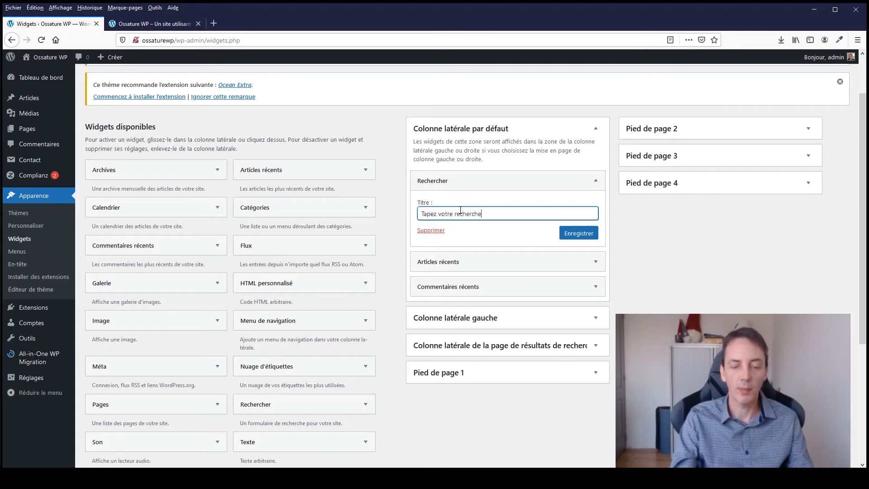
click(579, 233)
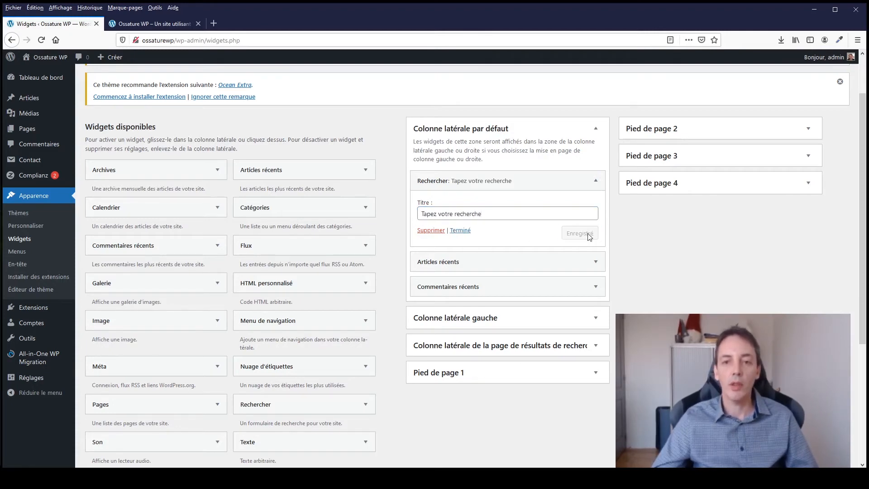
Reload the public site to check the search widget's title in the sidebar, and return to the widgets page
click(140, 22)
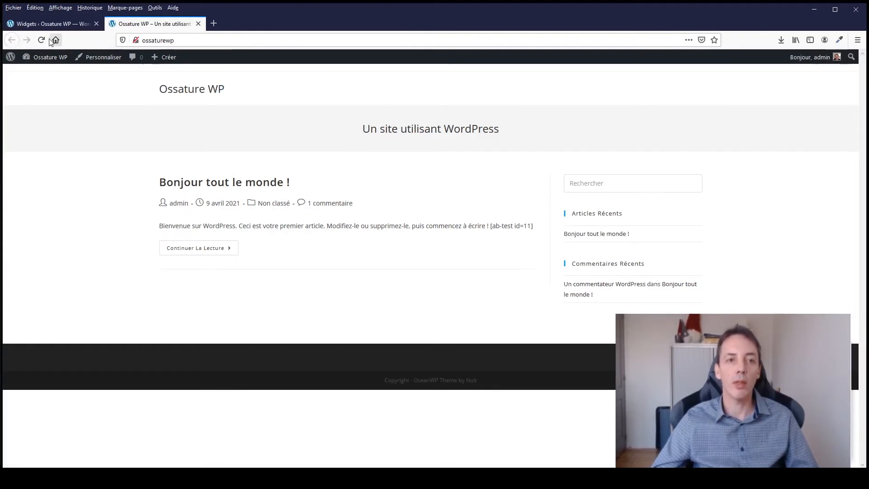
click(41, 40)
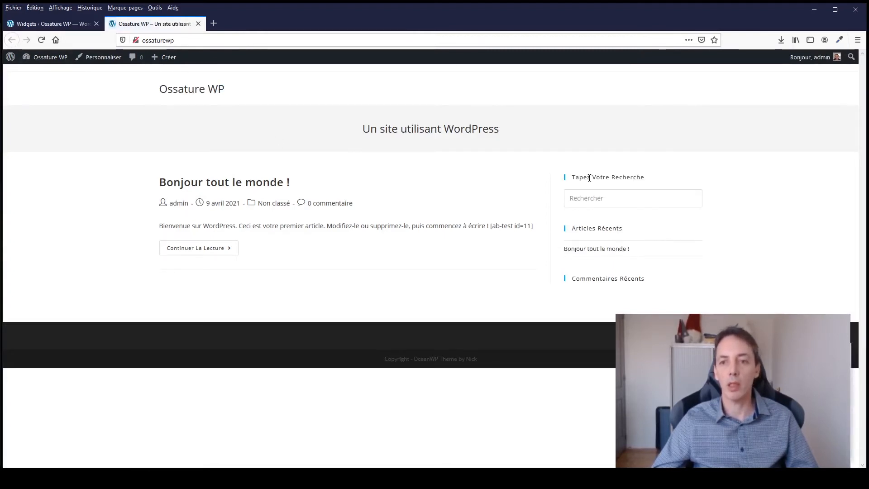
click(50, 24)
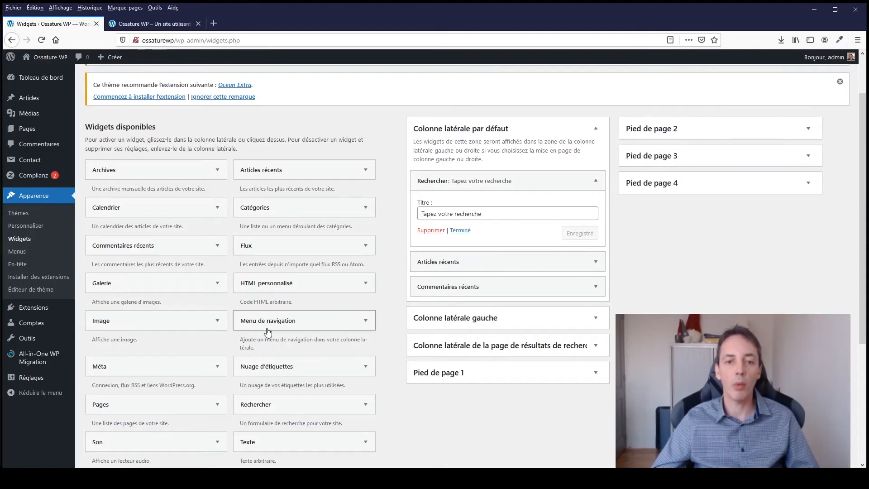
Add the Menu de navigation widget above Rechercher in Colonne latérale par défaut, check its settings, and collapse both widgets
drag(266, 324, 505, 165)
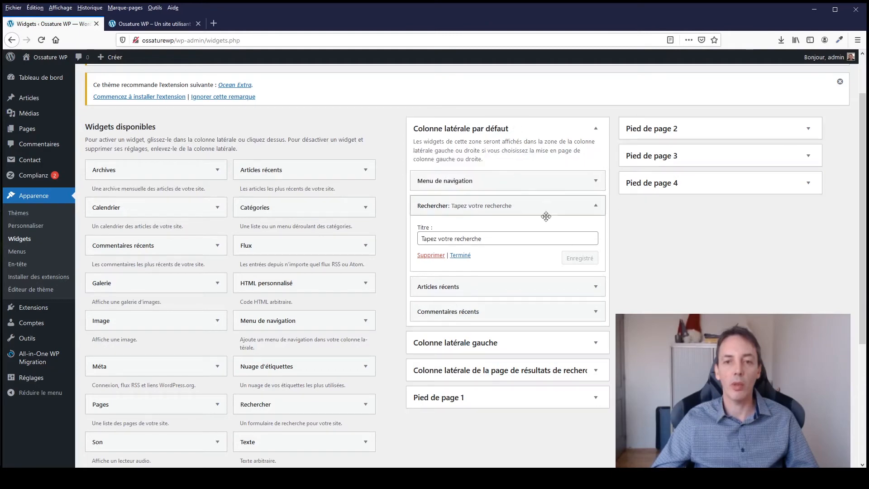
click(597, 182)
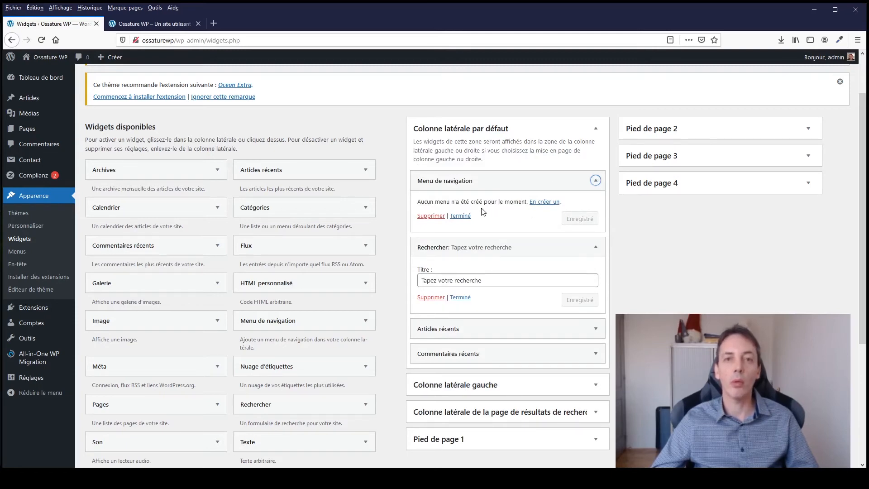
click(596, 181)
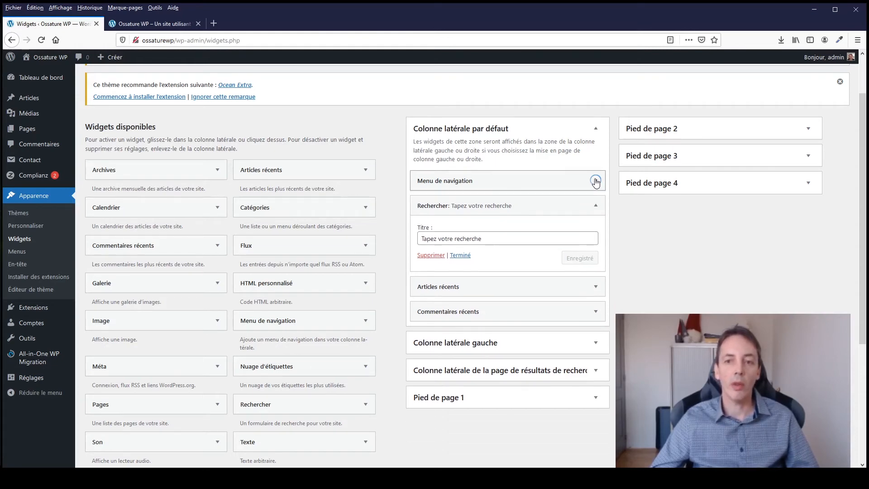
click(597, 208)
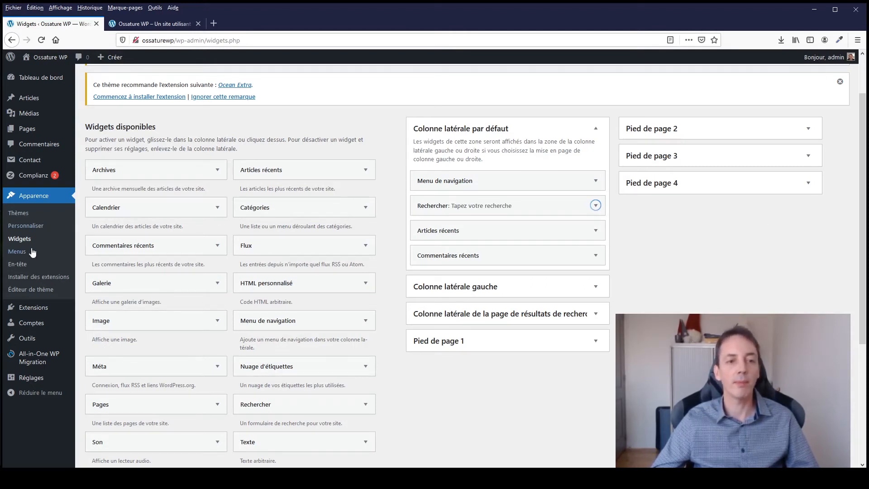
Look through the full list of available widgets and the Widgets désactivés section
scroll(334, 324, down, 4)
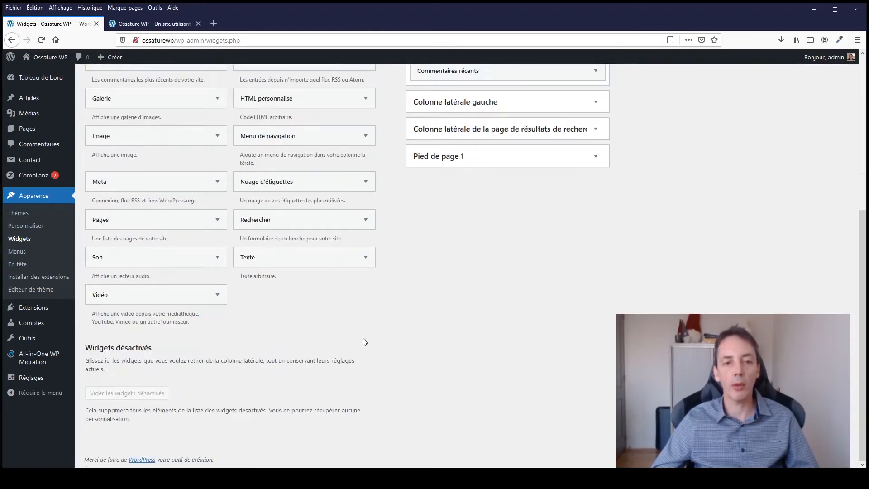
scroll(361, 341, up, 3)
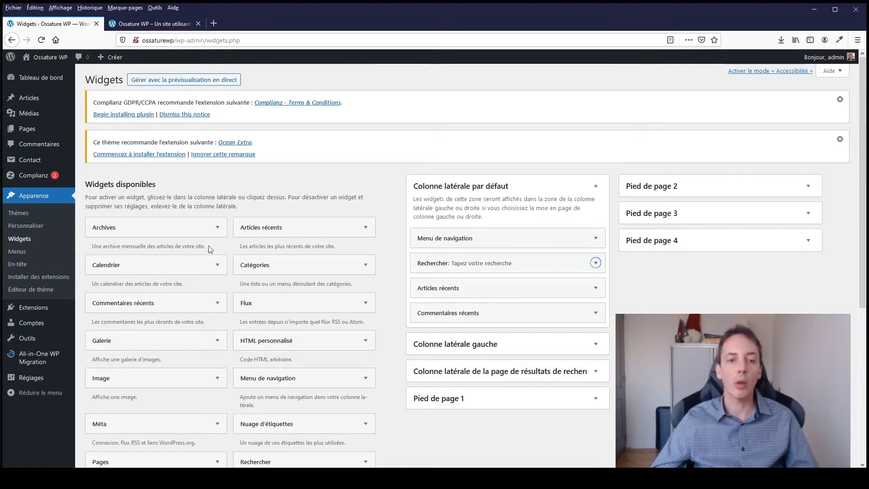
scroll(211, 244, down, 5)
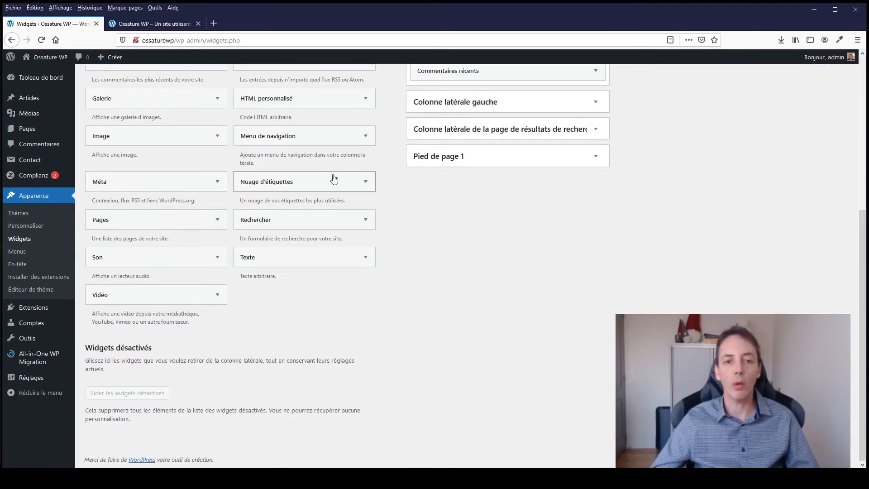
scroll(333, 179, up, 4)
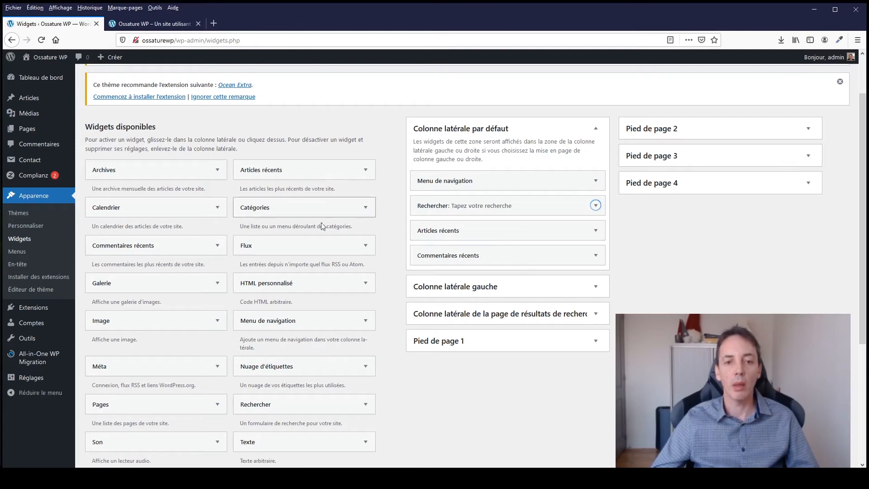
Review the available widgets alongside those placed in Colonne latérale par défaut, and open the Menus page
scroll(468, 447, down, 5)
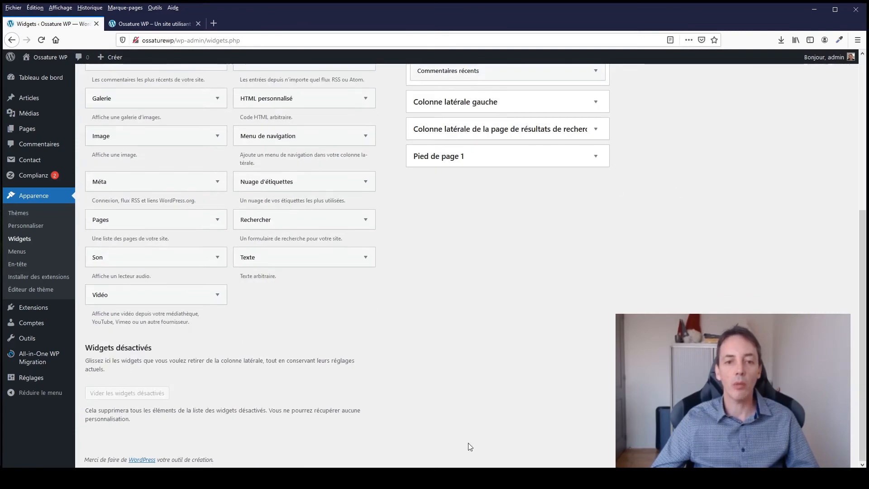
scroll(468, 446, up, 4)
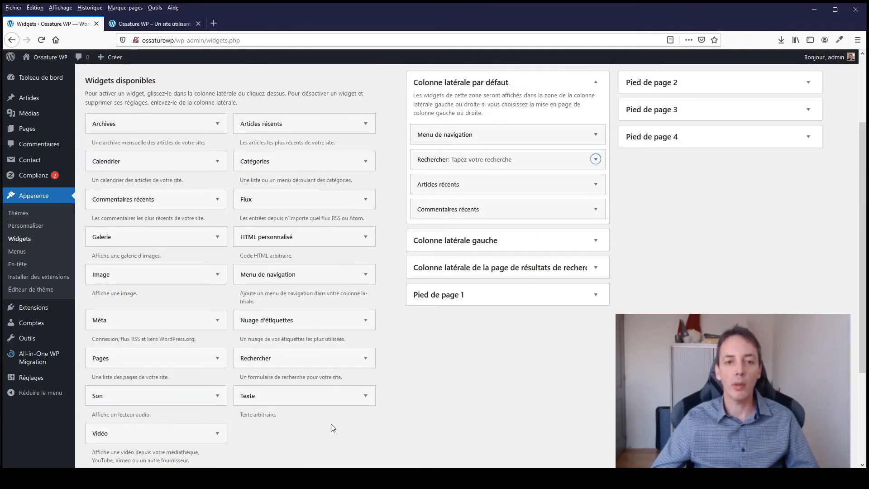
scroll(259, 432, down, 2)
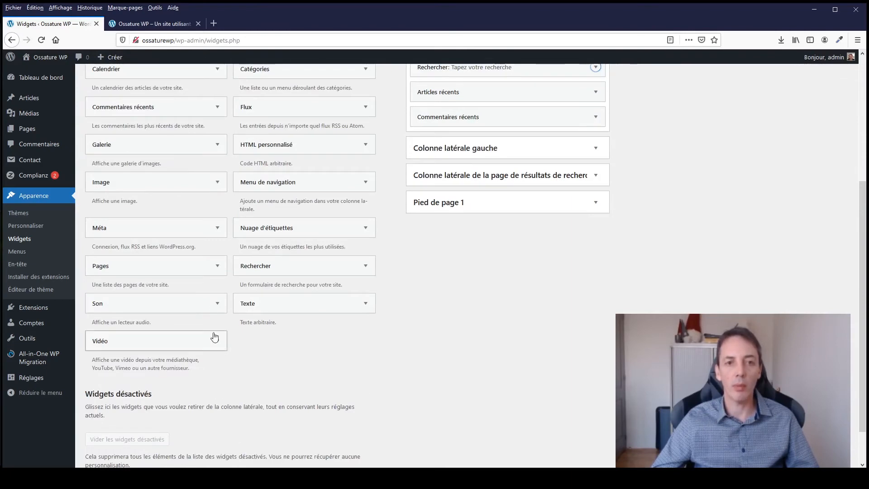
scroll(213, 252, up, 3)
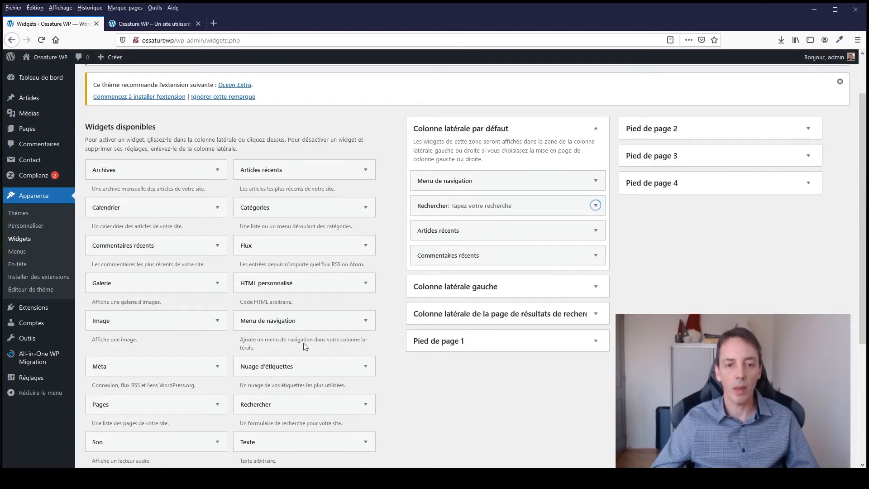
scroll(305, 346, down, 2)
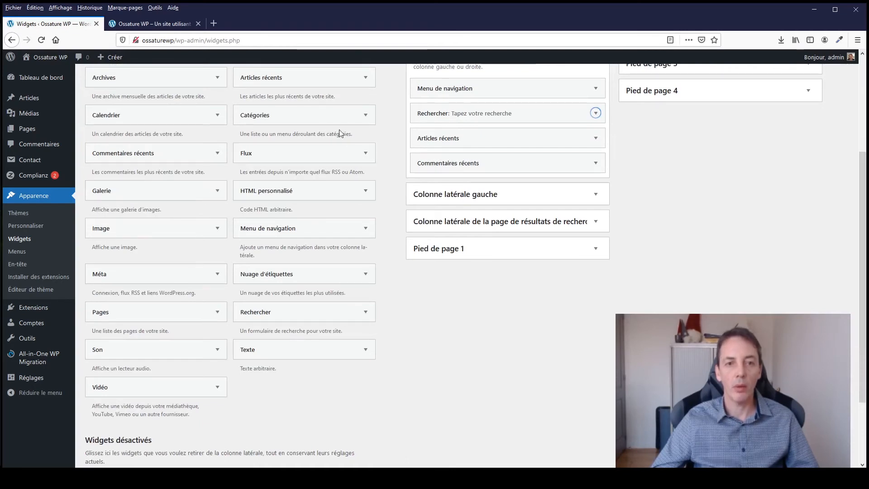
scroll(313, 318, up, 1)
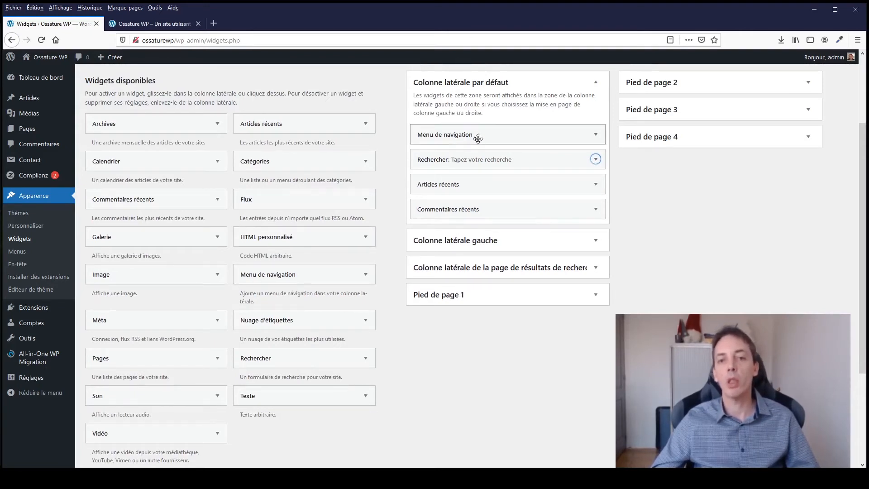
drag(478, 138, 509, 159)
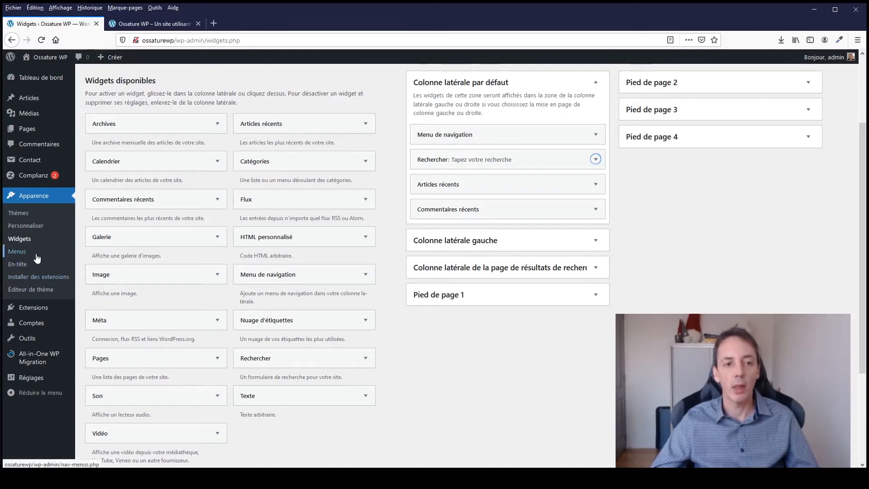
click(14, 253)
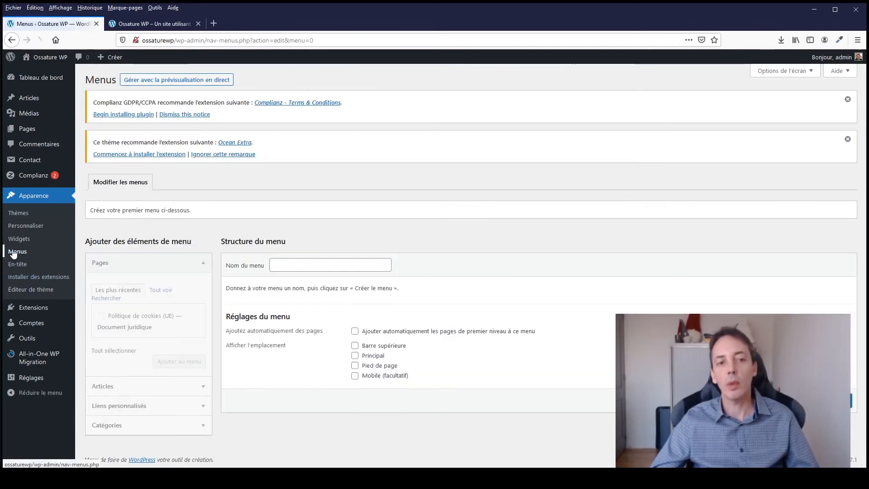
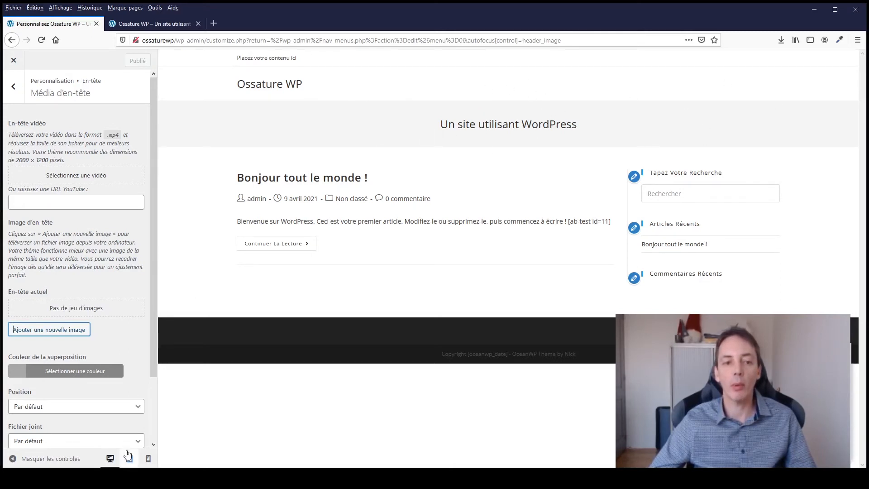
Look over the Média d'en-tête settings and the header's Menu social section, and close the customizer
scroll(95, 306, down, 2)
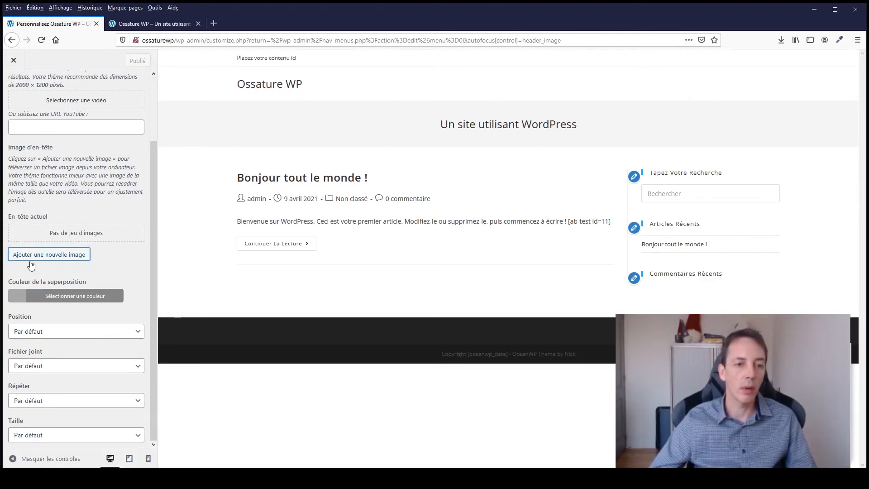
scroll(31, 265, up, 2)
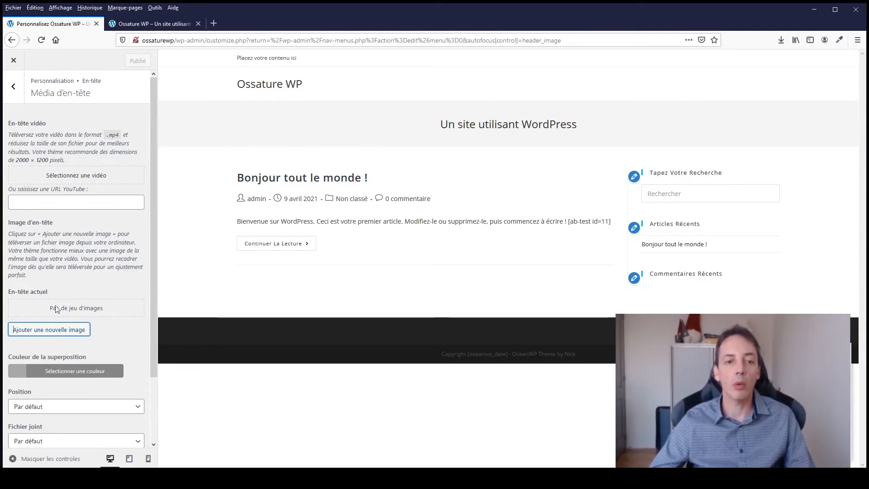
click(16, 89)
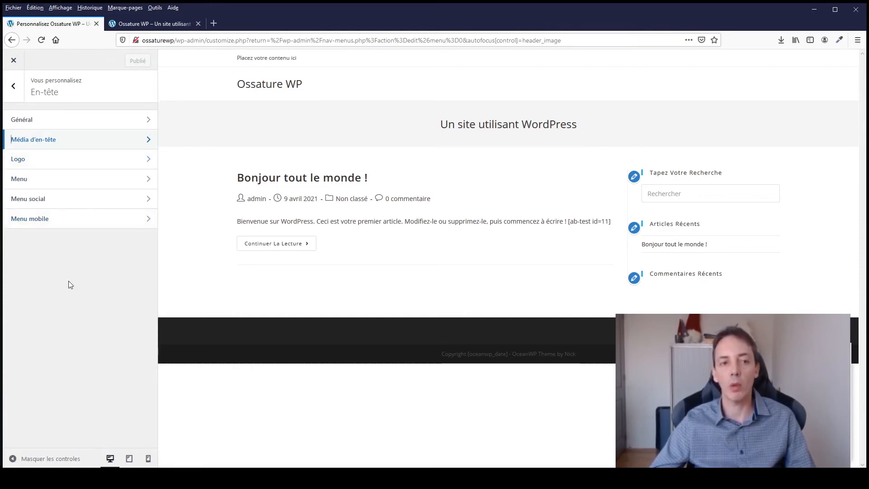
click(24, 202)
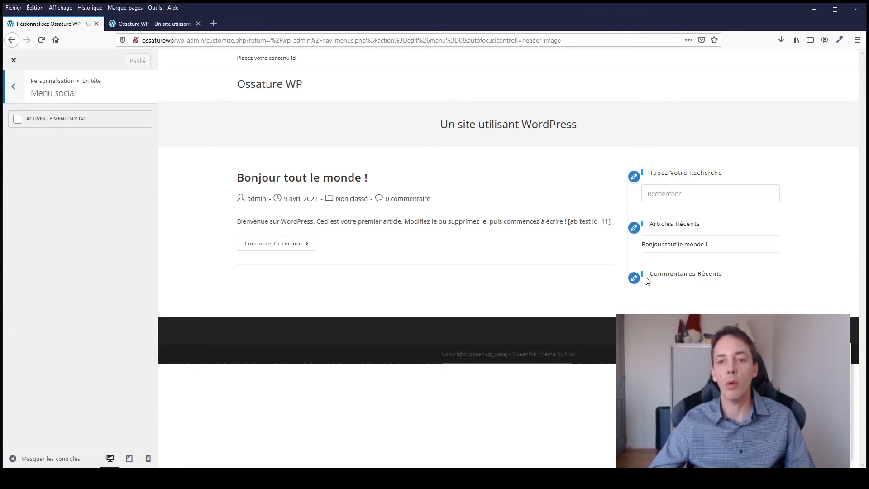
click(14, 60)
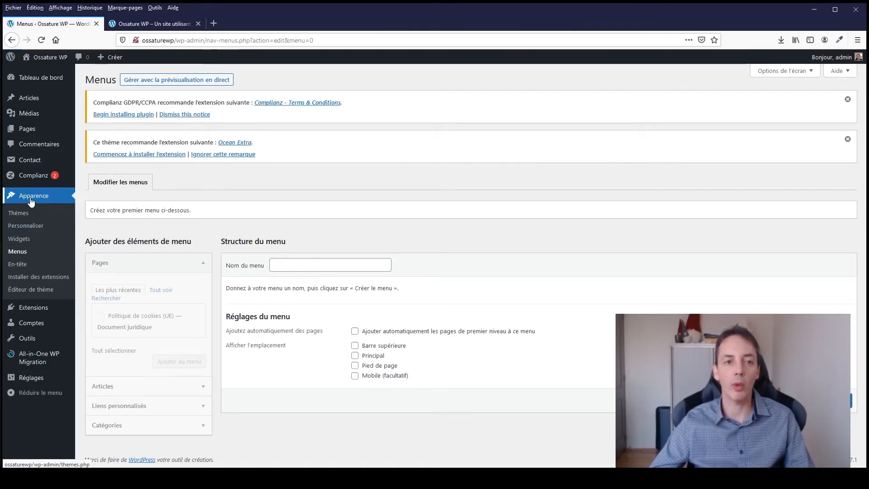
View the extensions the theme recommends installing, and open the theme editor, accepting its caution about direct changes
click(48, 284)
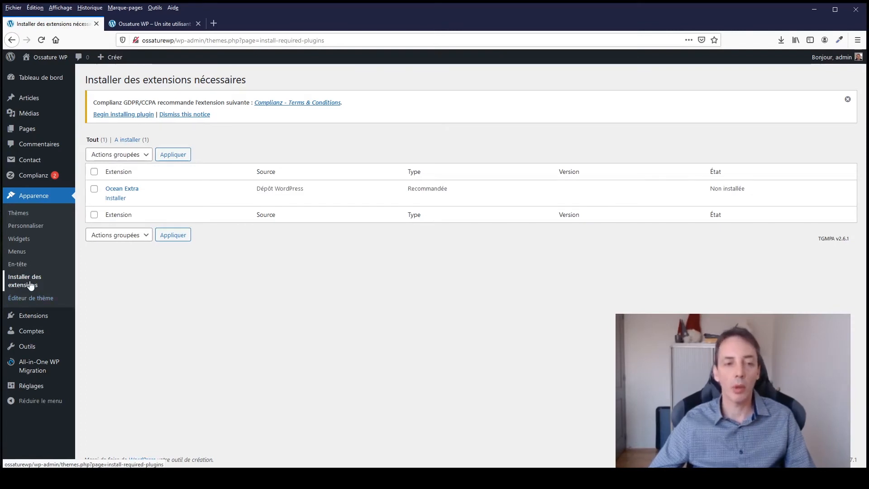
click(25, 299)
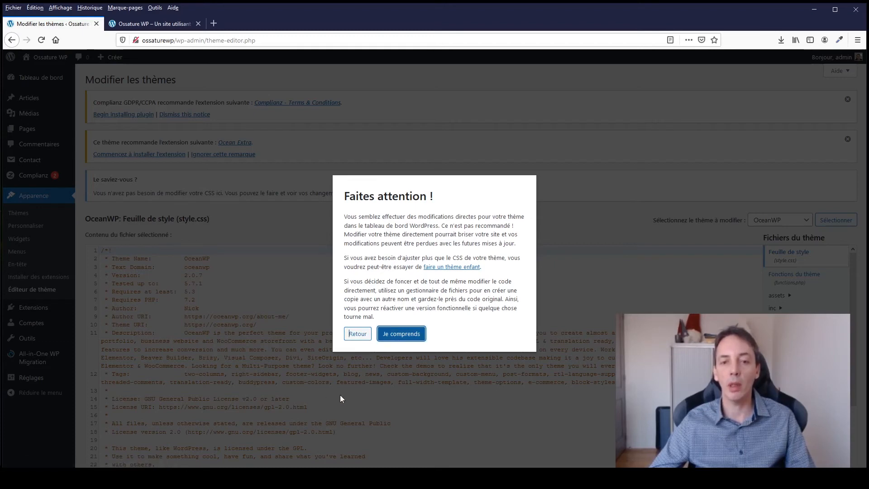
click(420, 337)
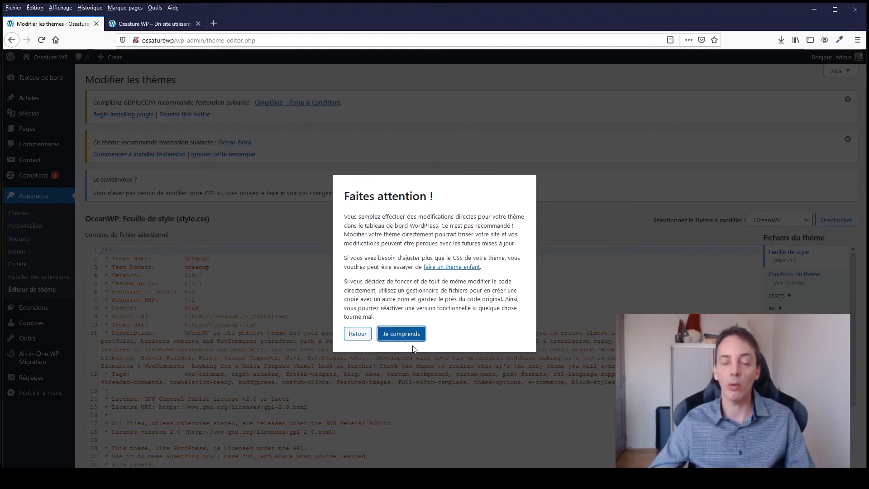
click(409, 335)
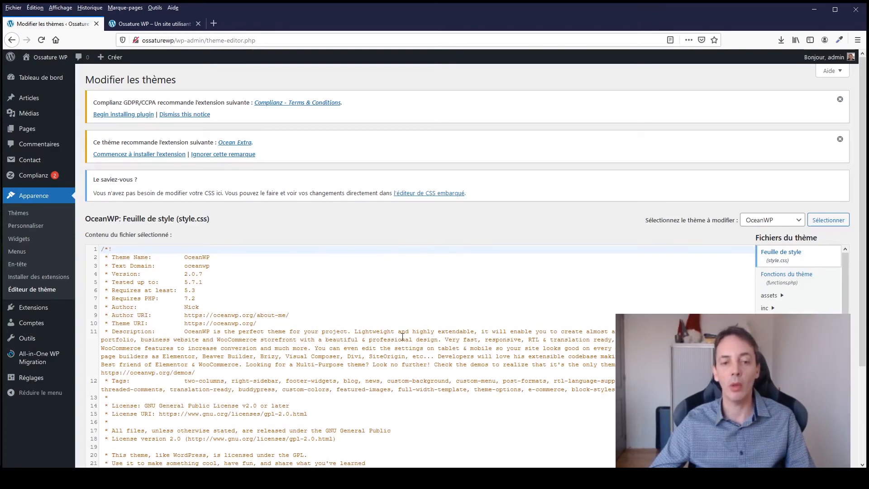
Look through the OceanWP theme files and open header.php to examine its code
scroll(402, 336, down, 3)
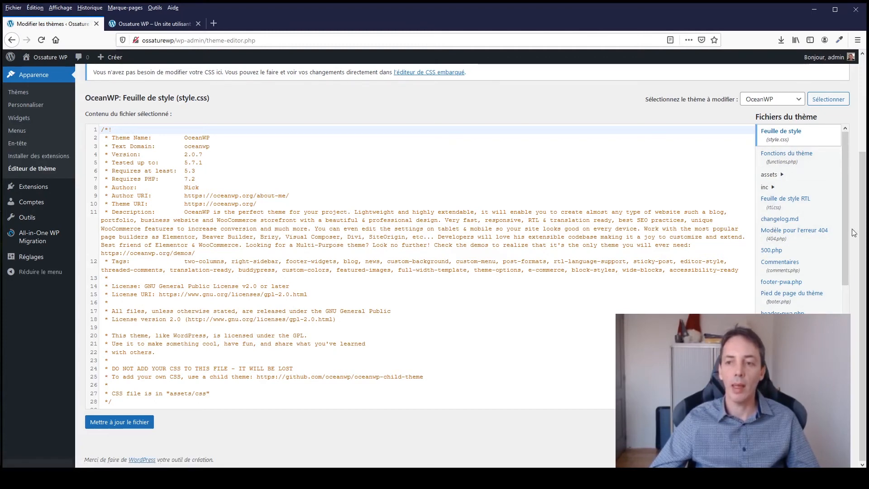
drag(849, 241, 851, 322)
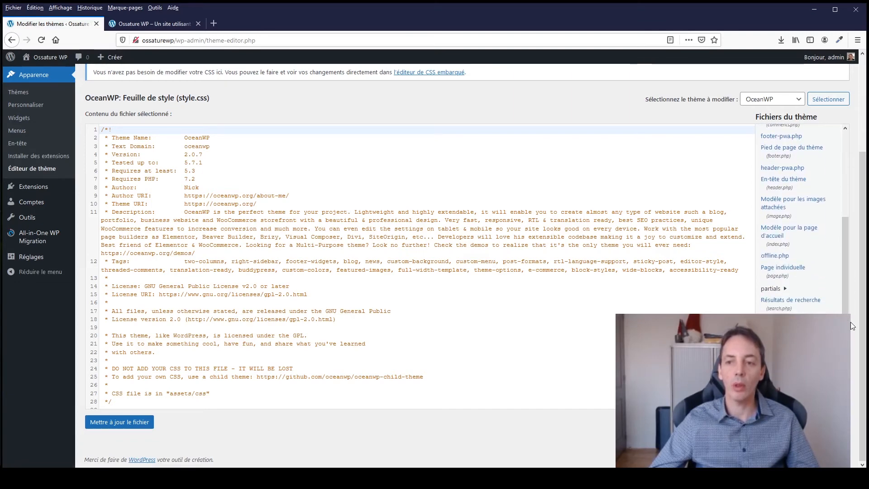
click(779, 188)
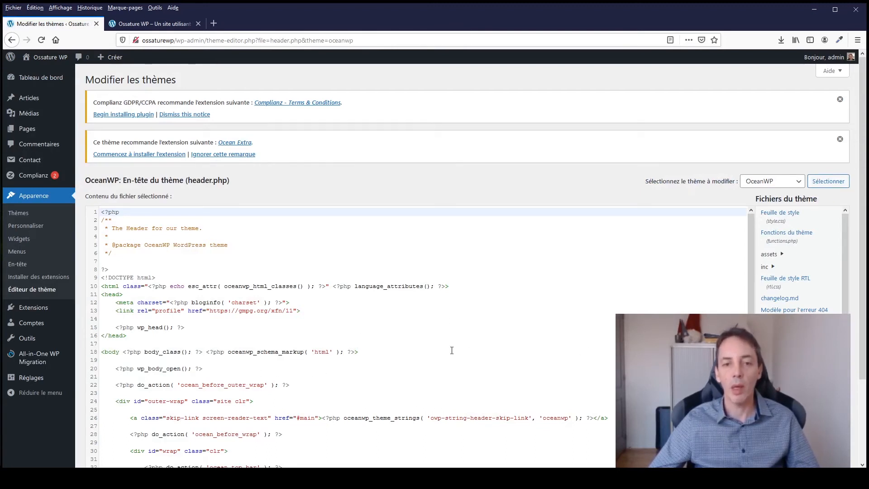
scroll(451, 350, down, 2)
scroll(433, 348, down, 1)
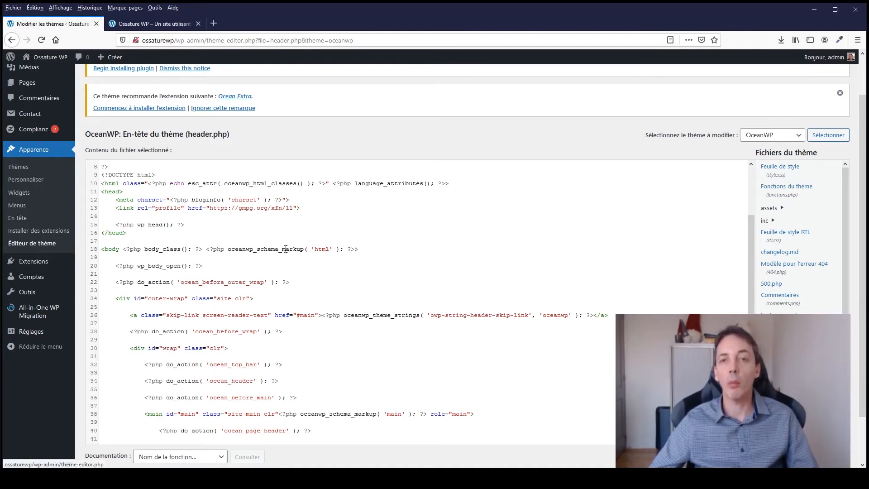
Return to the installed themes, and look through the full list of installed extensions
click(34, 151)
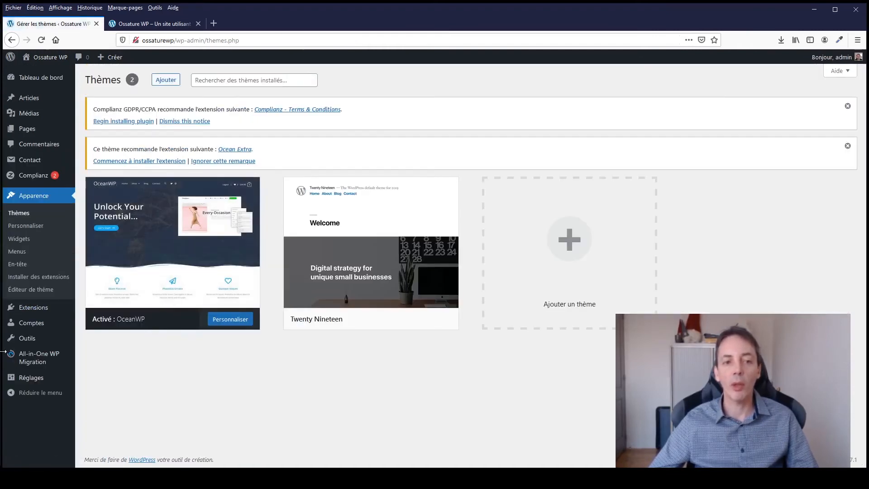
mouse_move(29, 310)
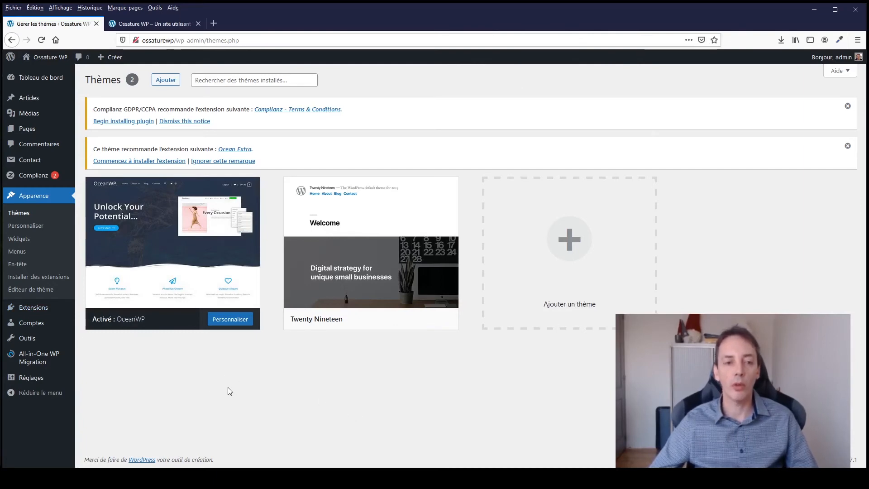
click(25, 310)
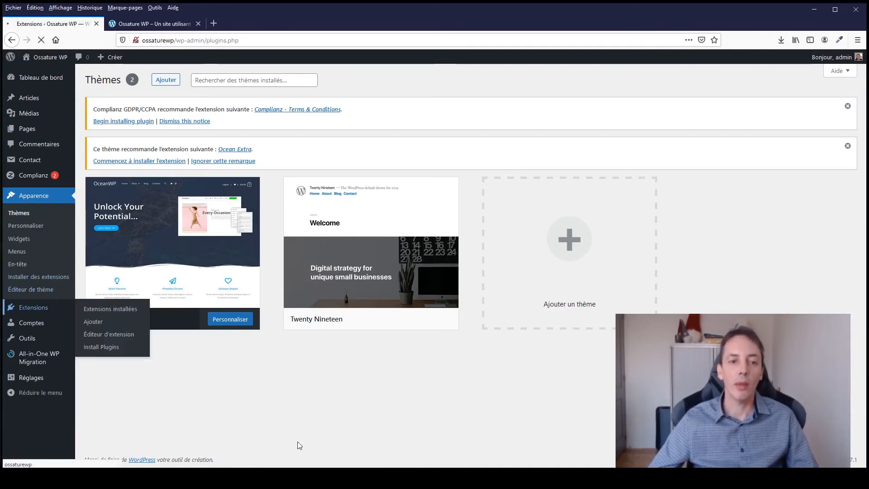
scroll(235, 337, down, 6)
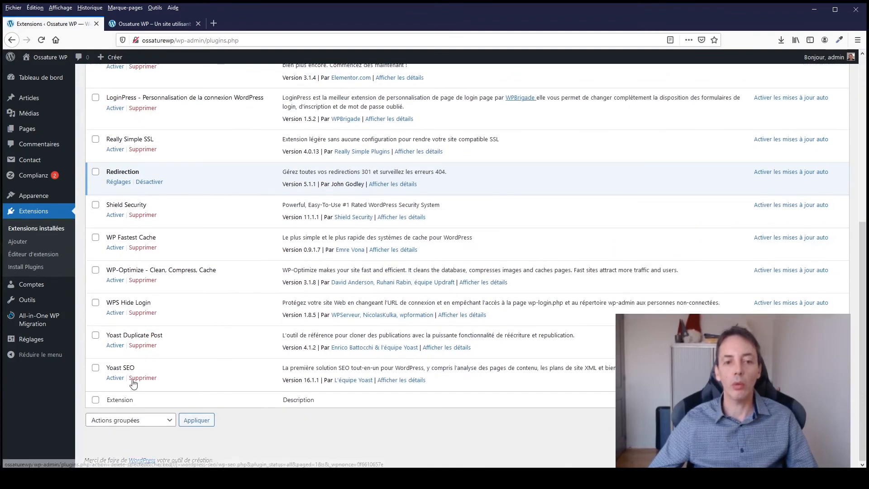
scroll(139, 121, up, 4)
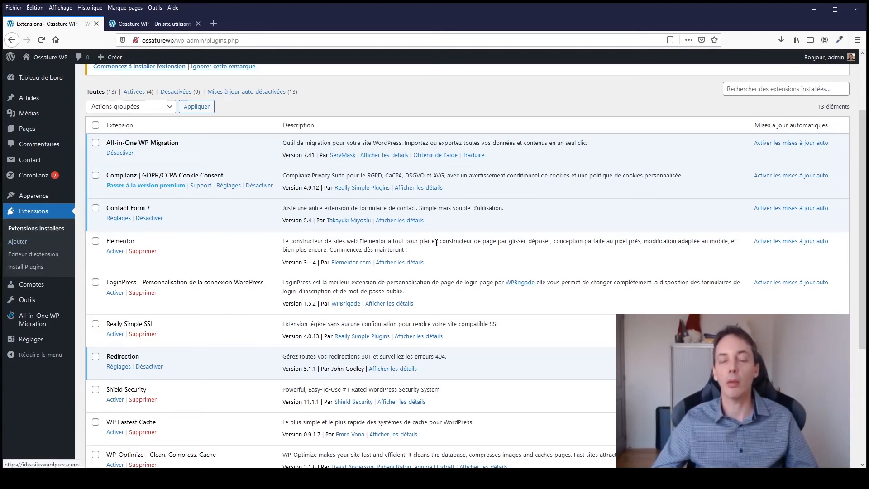
scroll(436, 242, up, 3)
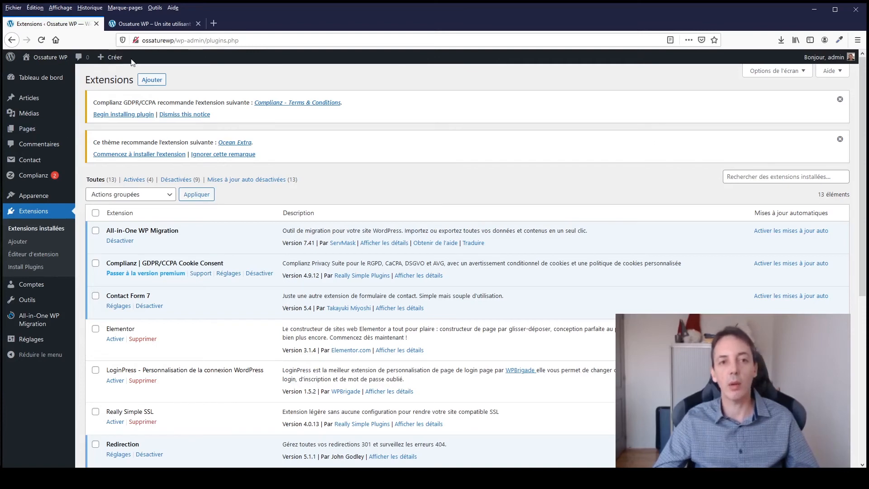
Search for new extensions with the keyword "referencement" and look through the results
click(158, 80)
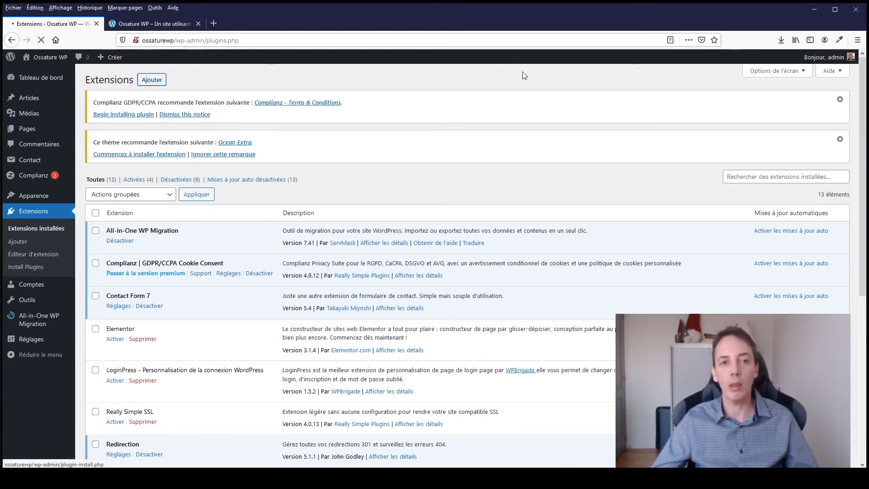
click(789, 182)
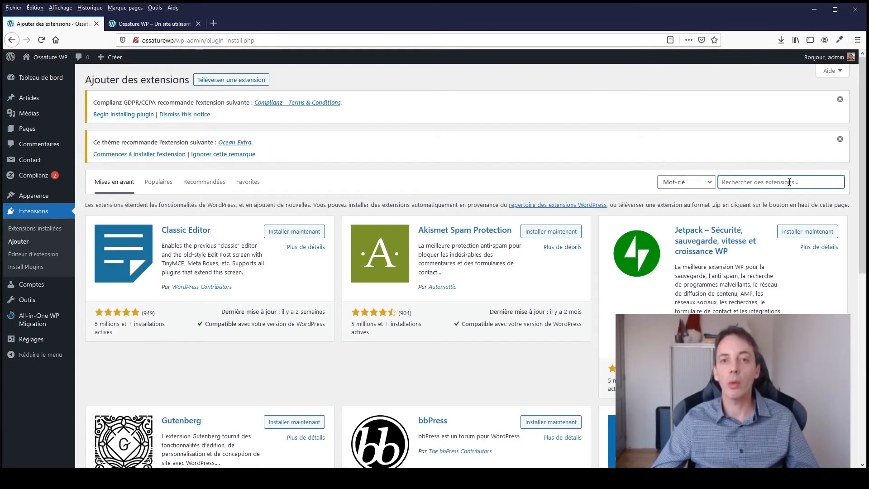
text(refrencement)
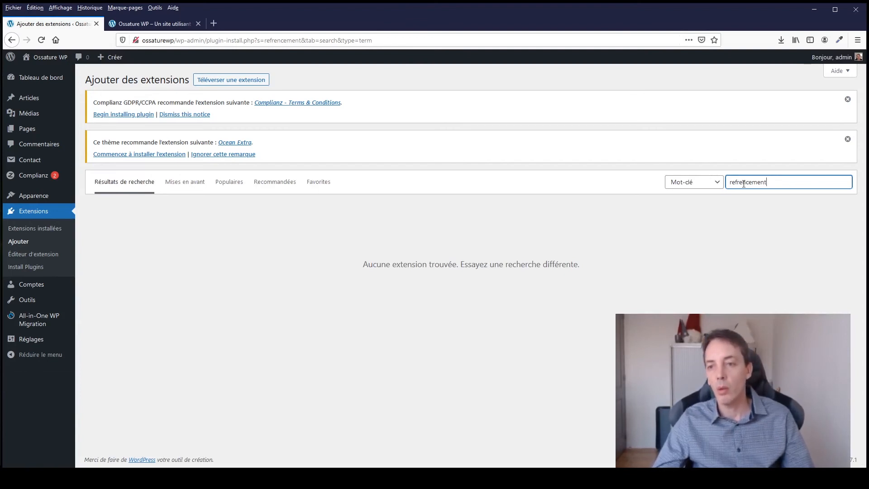
text(e)
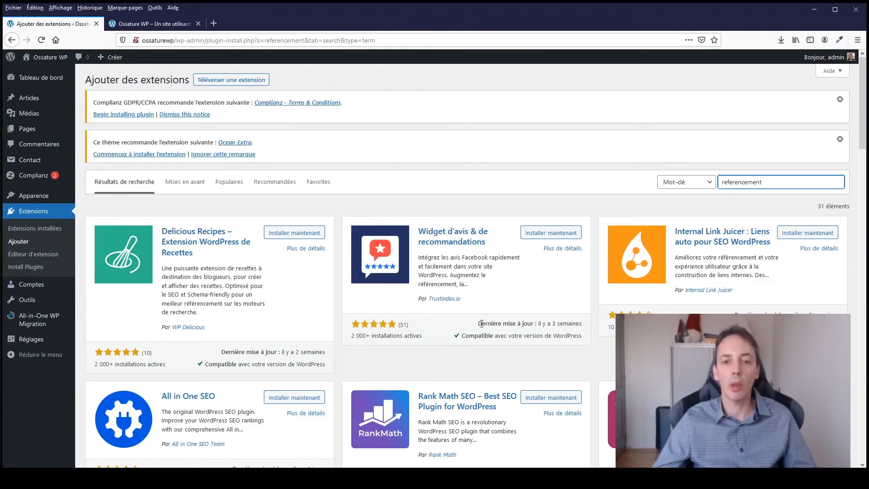
scroll(495, 312, down, 3)
scroll(495, 311, down, 3)
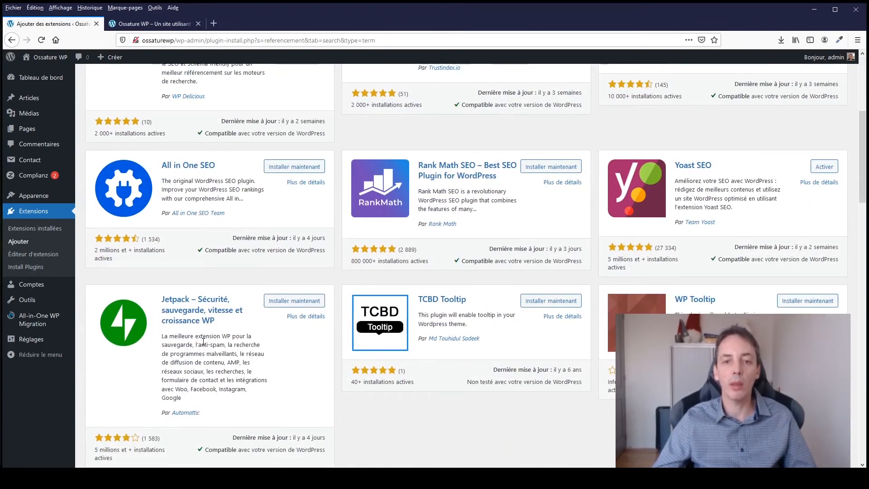
scroll(496, 337, down, 15)
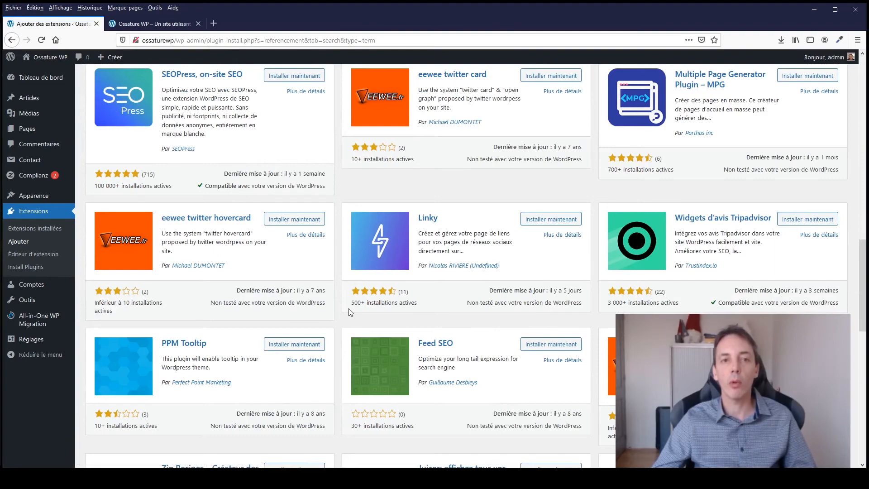
scroll(476, 367, up, 15)
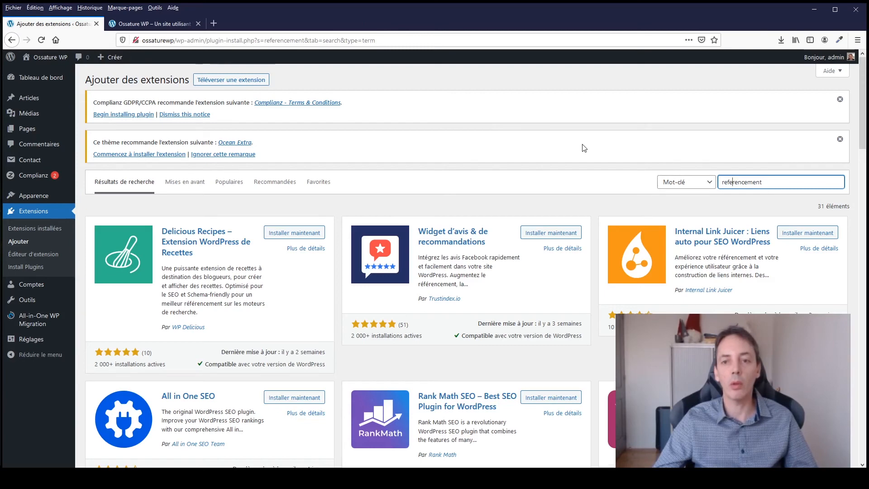
Open the extension editor, accepting its caution about direct changes, and look through the code of all-in-one-wp-migration.php
scroll(559, 220, down, 3)
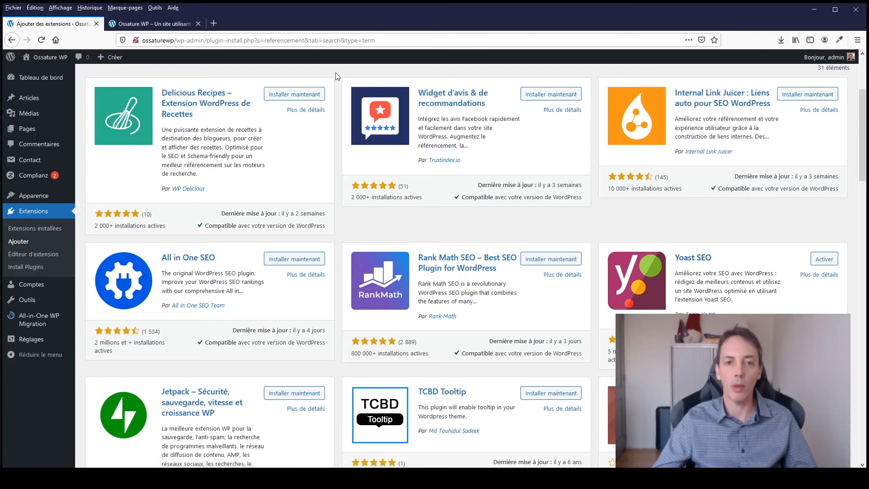
scroll(335, 73, up, 3)
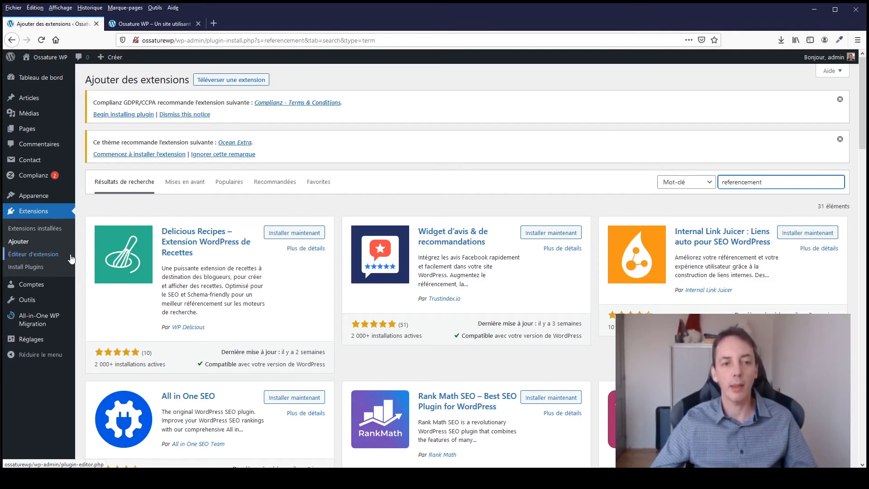
click(34, 260)
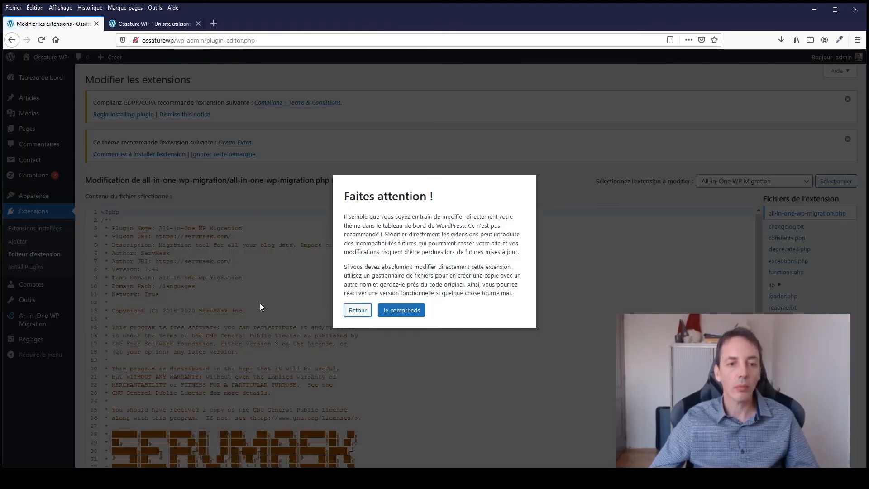
click(399, 313)
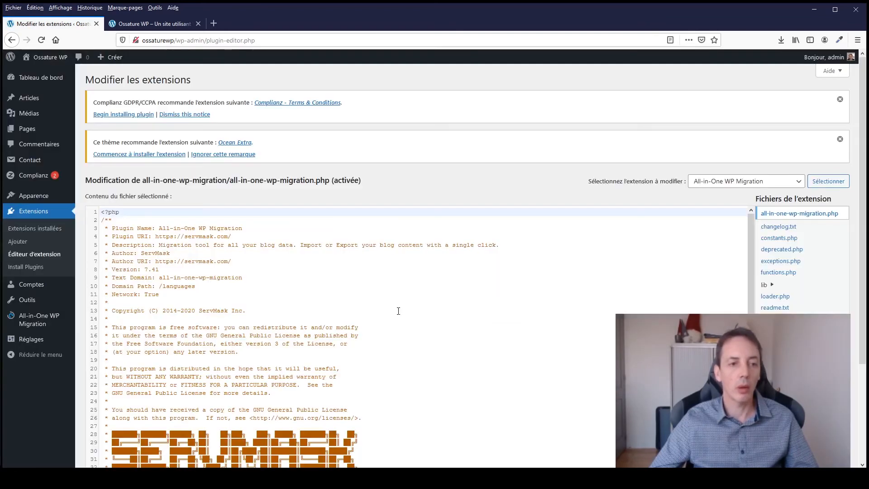
scroll(403, 329, down, 10)
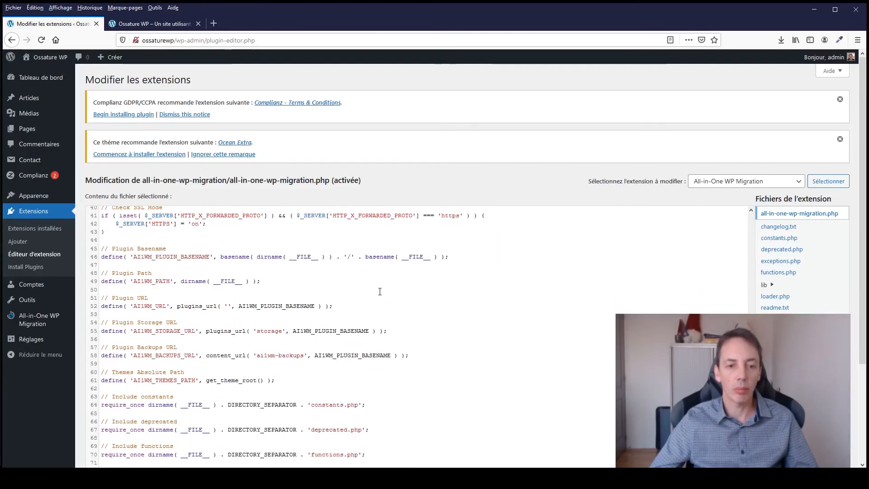
scroll(177, 208, up, 10)
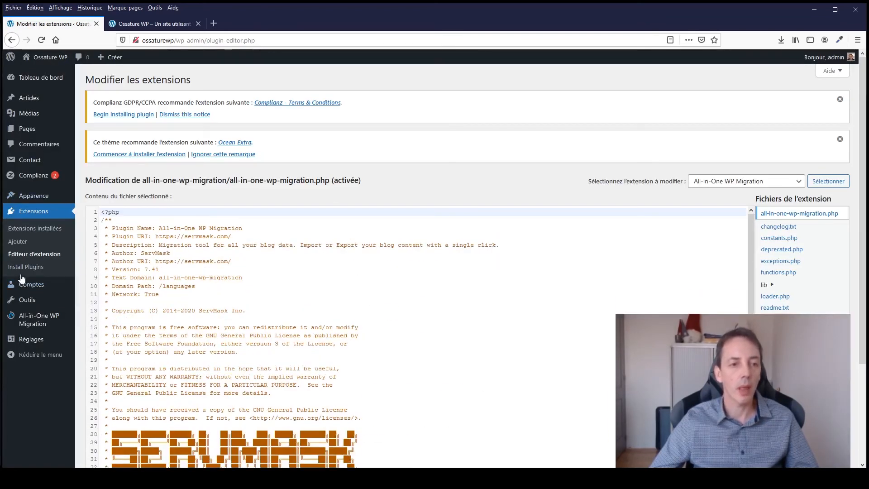
View the required plugins to install, and return to the installed extensions to look through the list
click(36, 267)
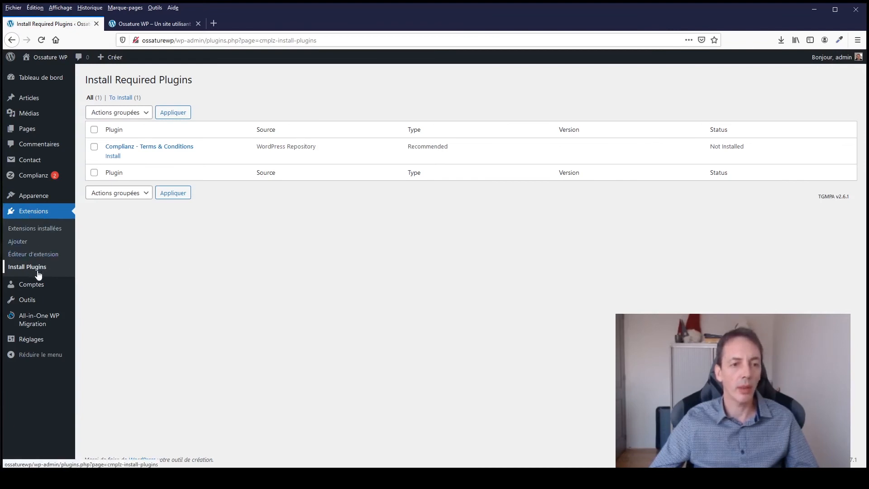
click(10, 268)
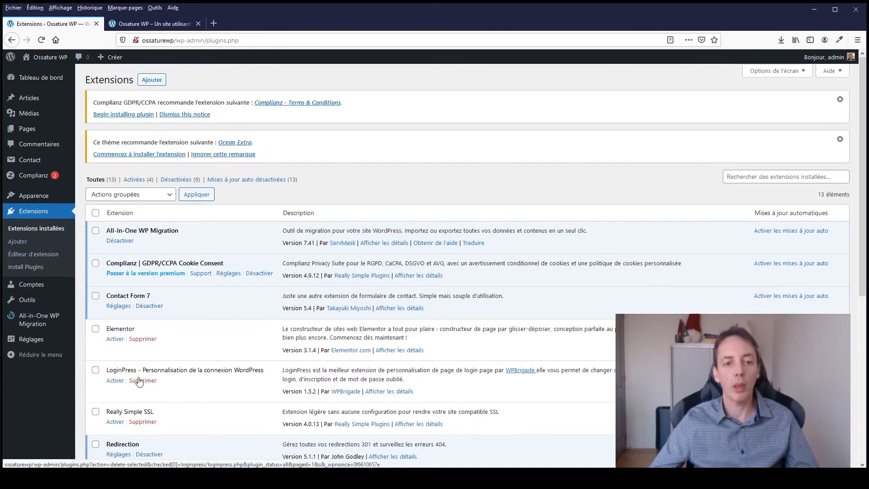
scroll(140, 380, down, 5)
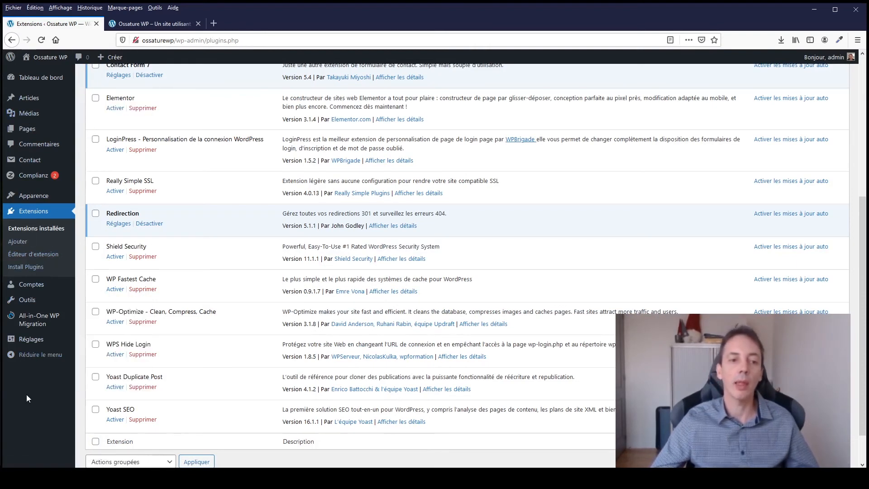
Open the list of all user accounts, and view the options offered under All-in-One WP Migration
mouse_move(20, 320)
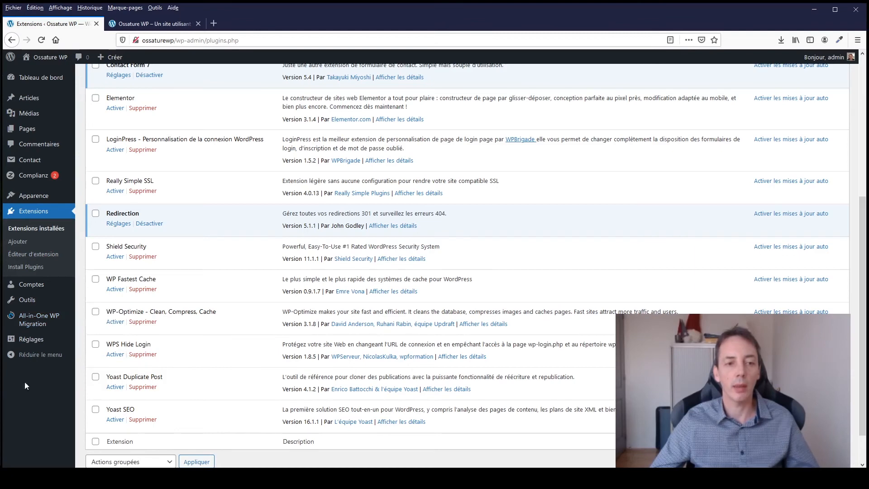
click(35, 292)
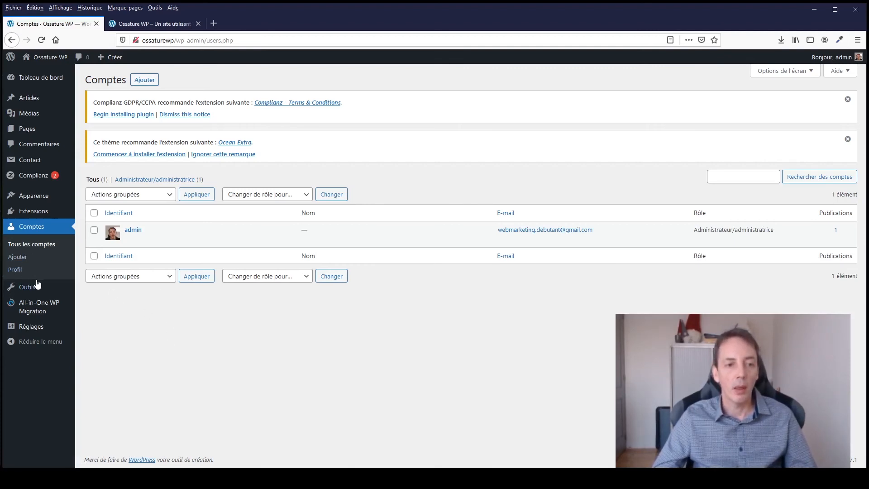
mouse_move(30, 294)
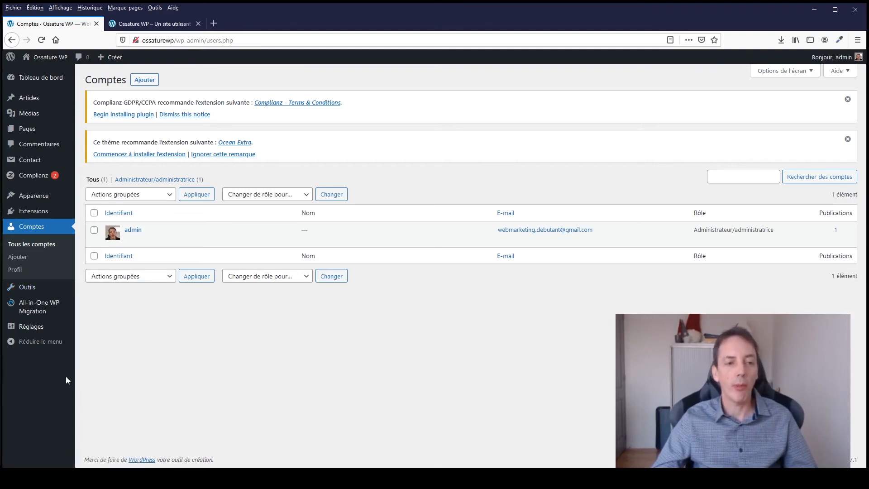
mouse_move(41, 287)
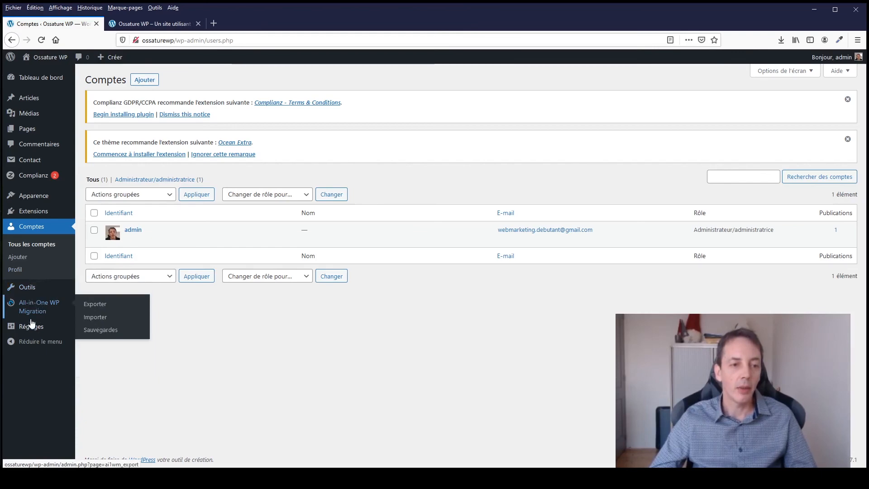
Open the general settings and examine the site title, slogan, addresses, language, time zone, and date and time formats
mouse_move(32, 330)
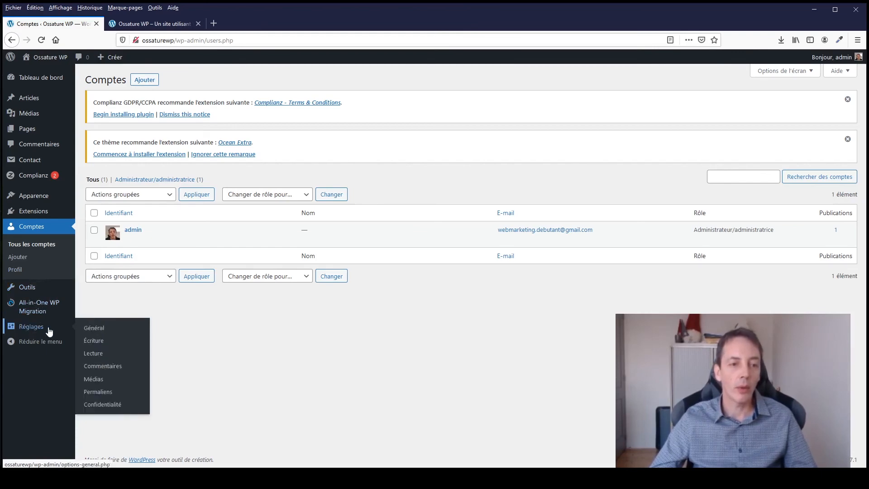
click(95, 328)
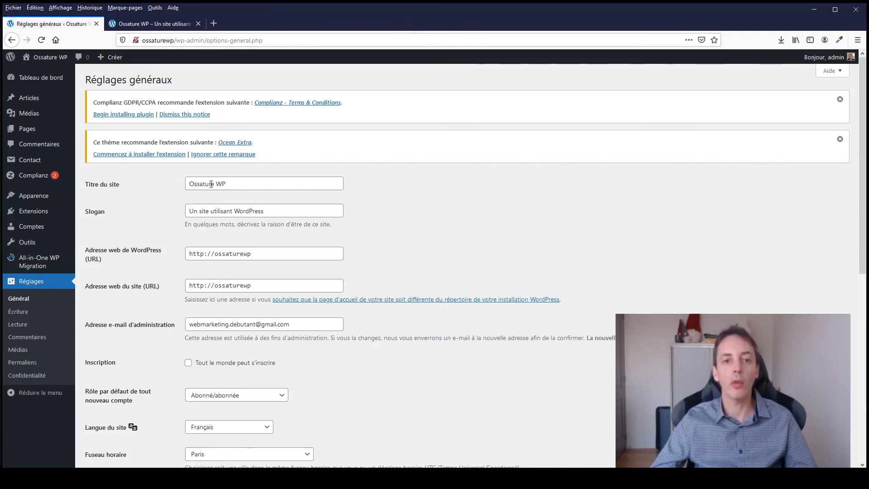
triple_click(244, 181)
click(162, 216)
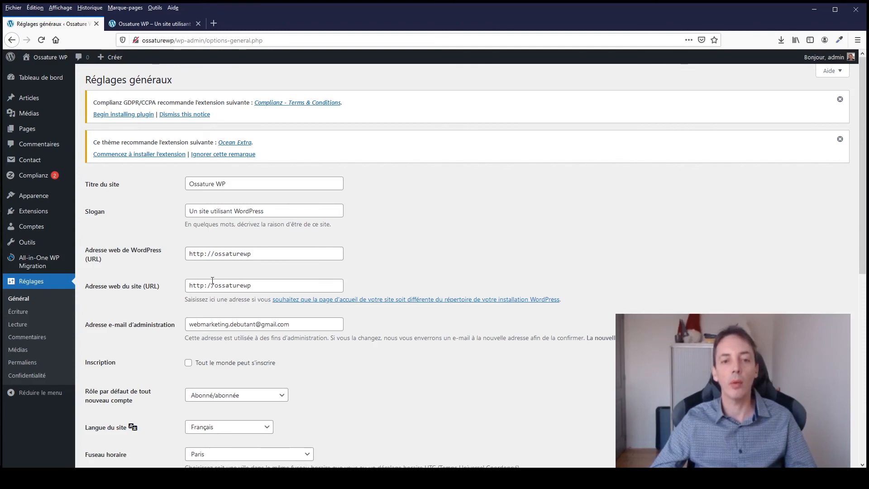
scroll(457, 228, down, 4)
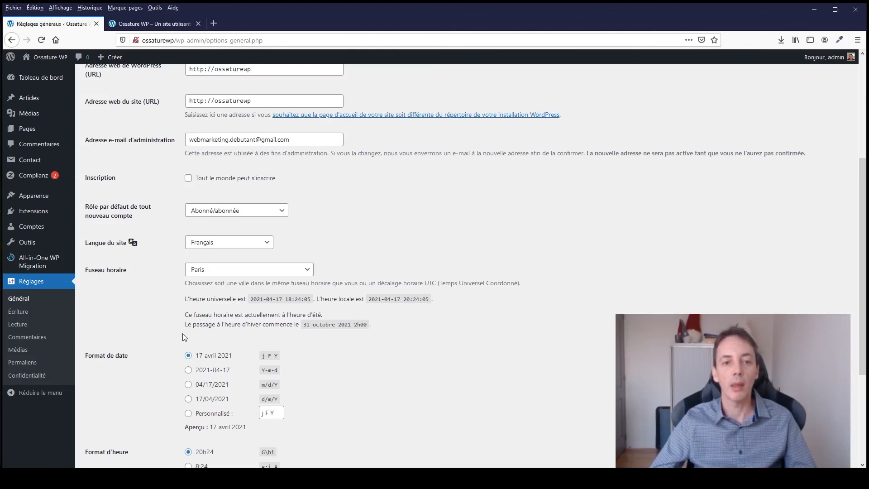
scroll(166, 189, down, 4)
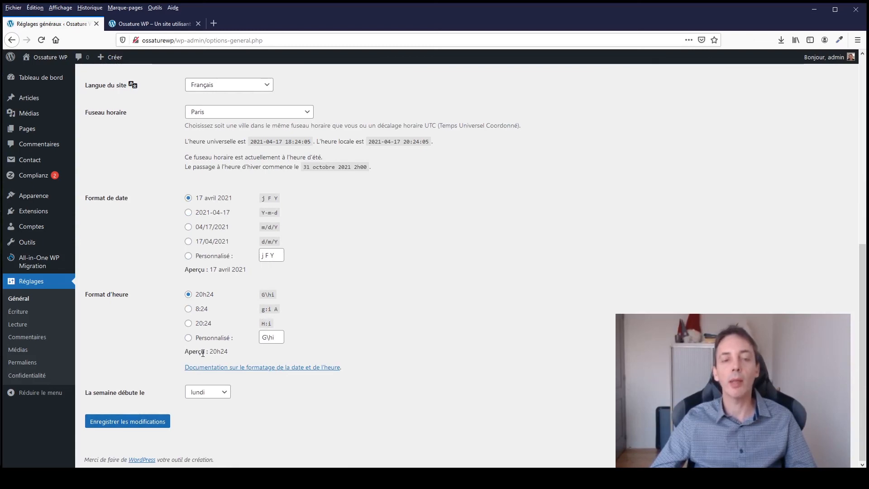
scroll(202, 355, up, 5)
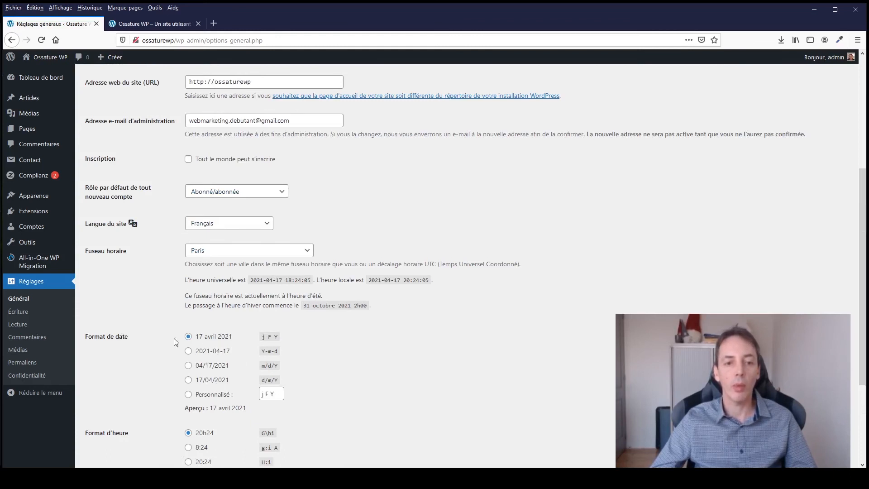
View the writing settings with their built-in help, and look over the reading settings including search engine visibility
click(20, 312)
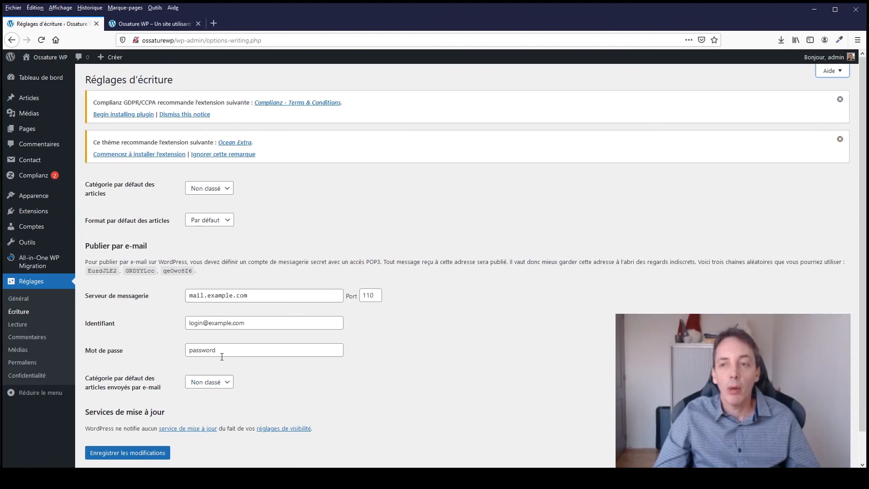
click(830, 71)
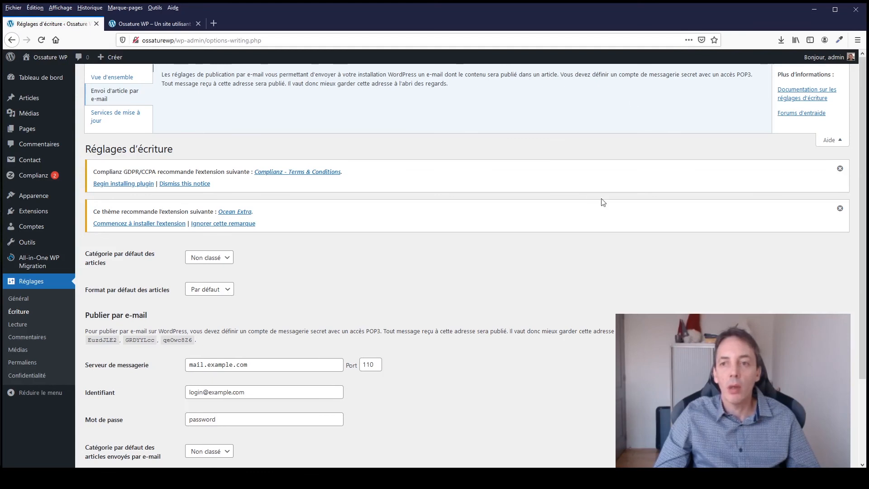
click(833, 140)
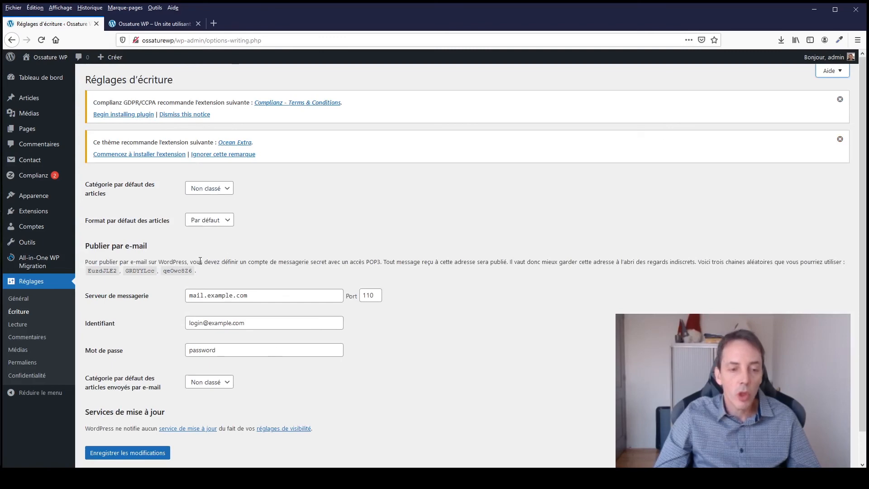
click(23, 329)
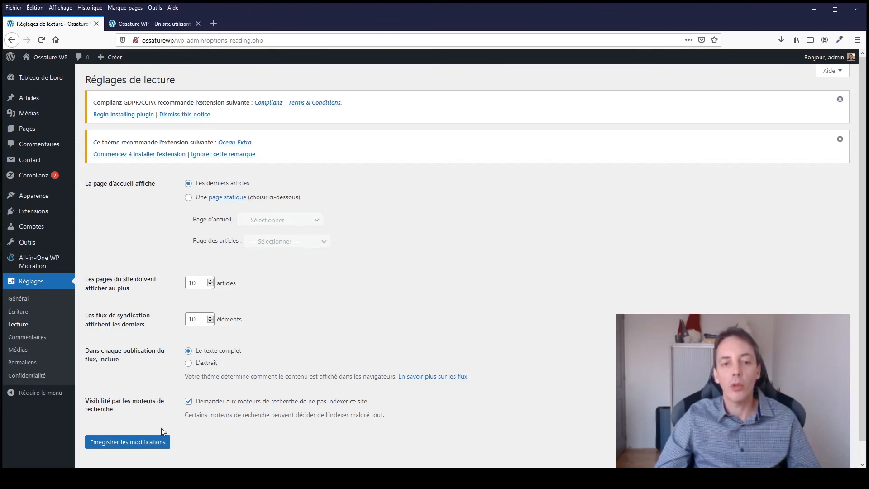
scroll(346, 326, down, 1)
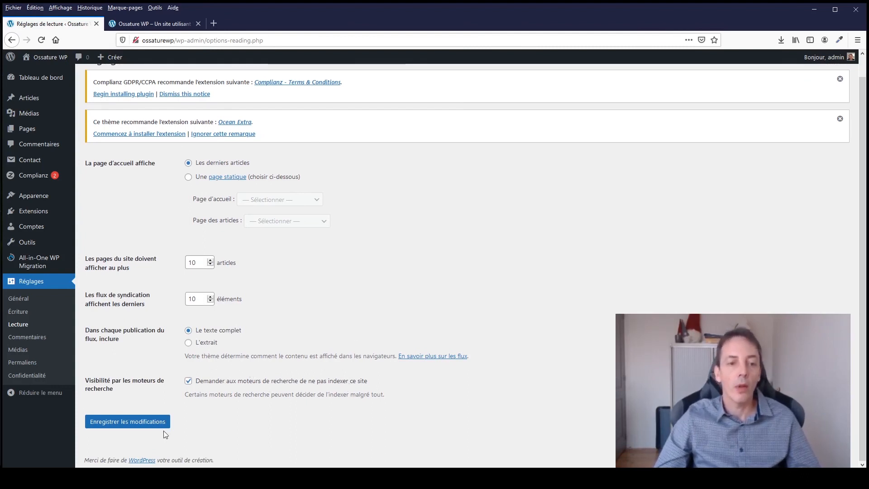
Look through the comment settings down to the avatar options, and view the image sizes in the media settings
click(15, 337)
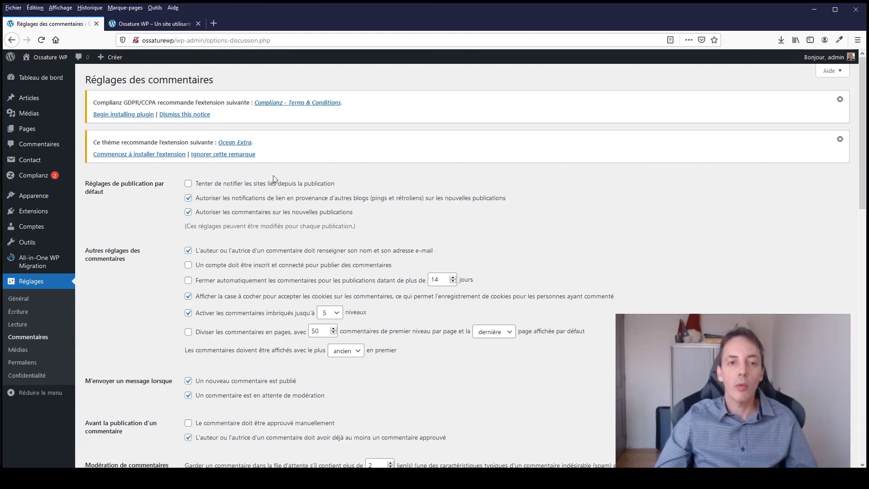
scroll(222, 360, down, 12)
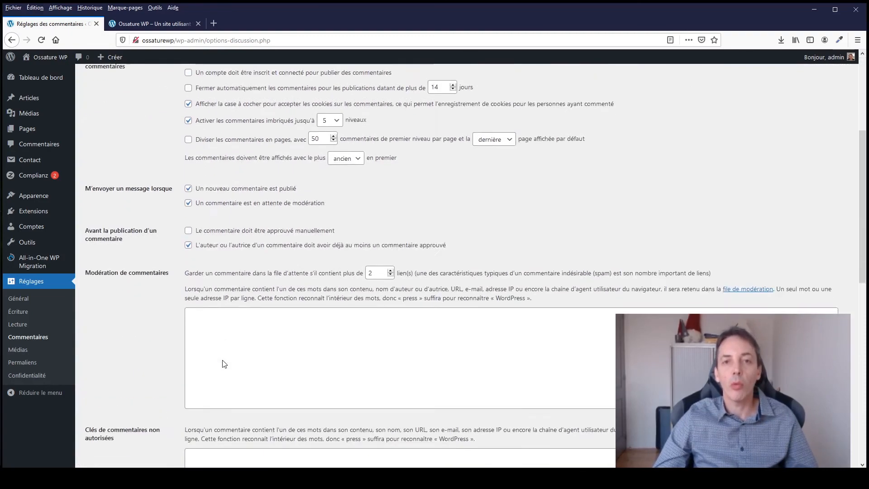
scroll(223, 364, down, 2)
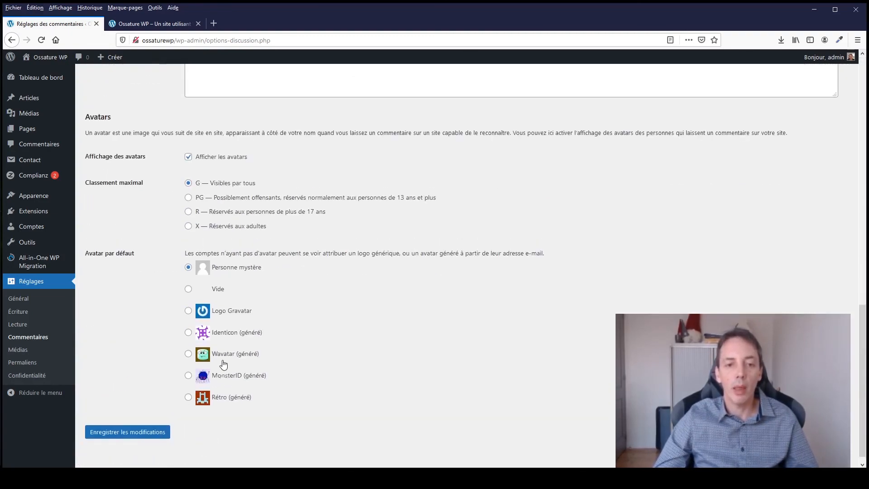
scroll(222, 359, up, 15)
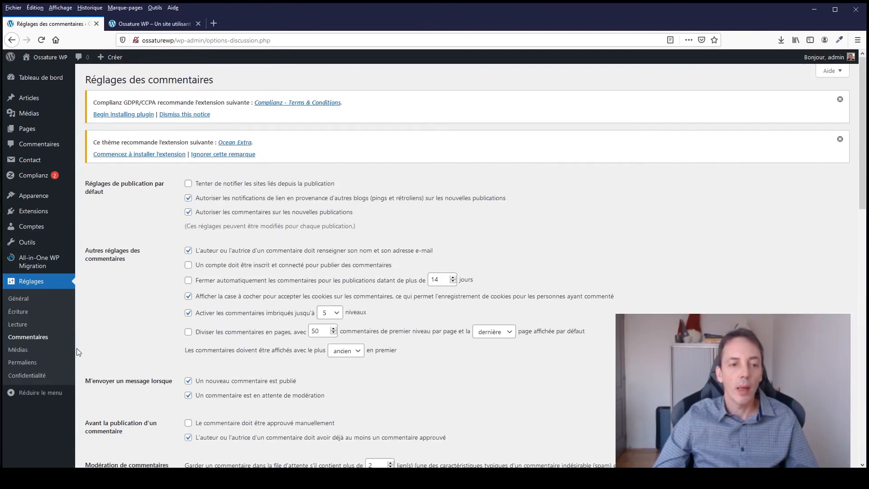
click(25, 351)
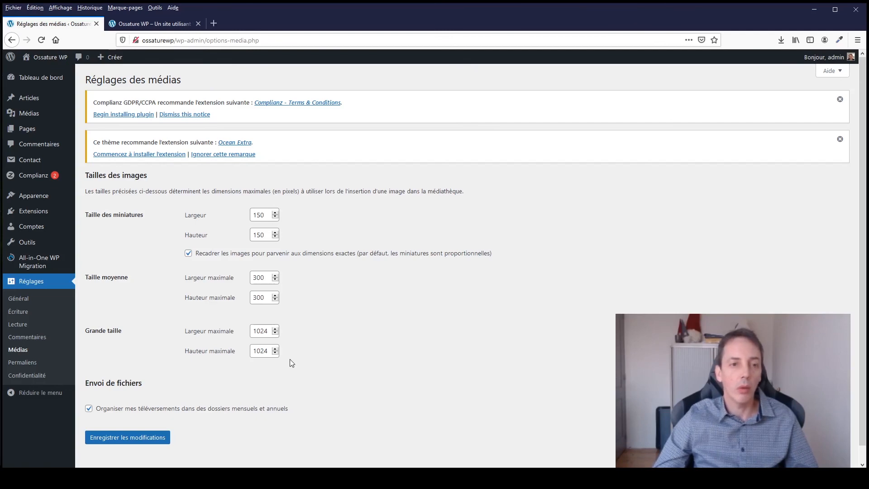
Set the permalink structure to "Titre de la publication" and save the changes
click(35, 365)
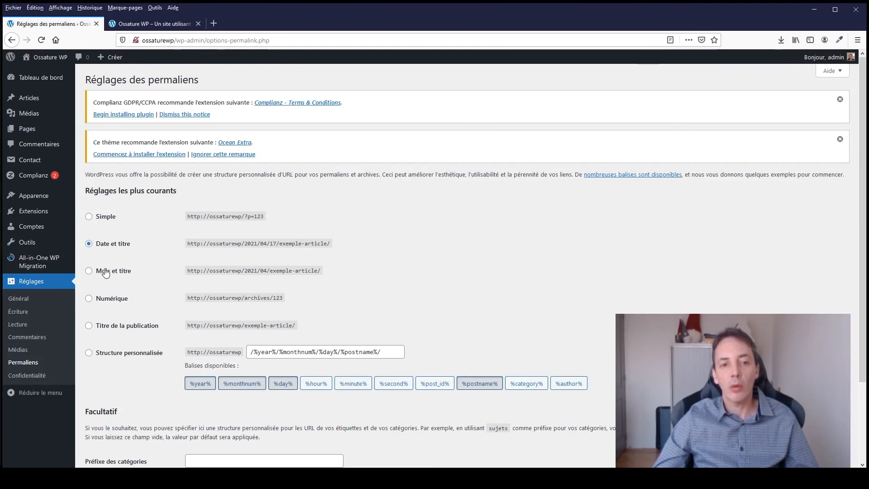
click(89, 327)
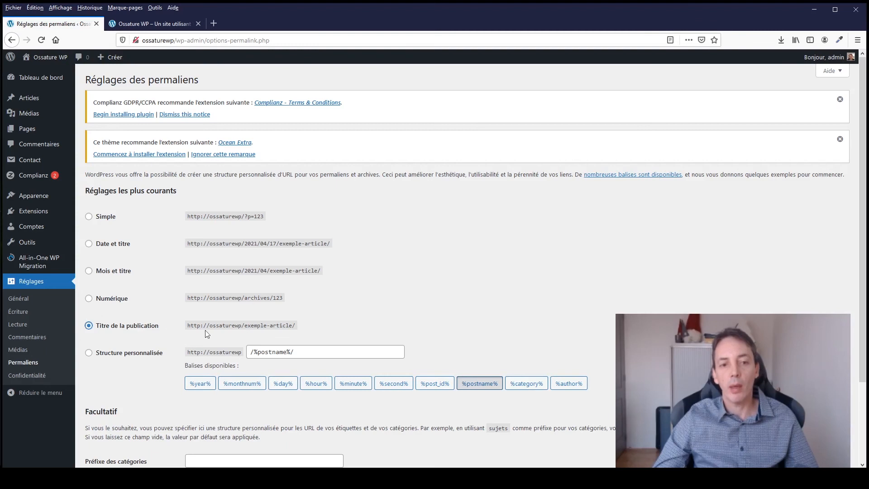
drag(186, 328, 305, 327)
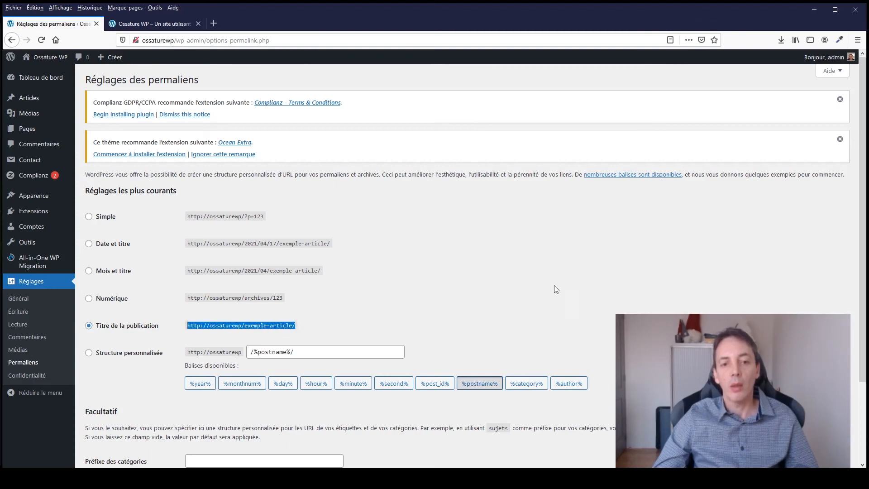
scroll(572, 287, down, 3)
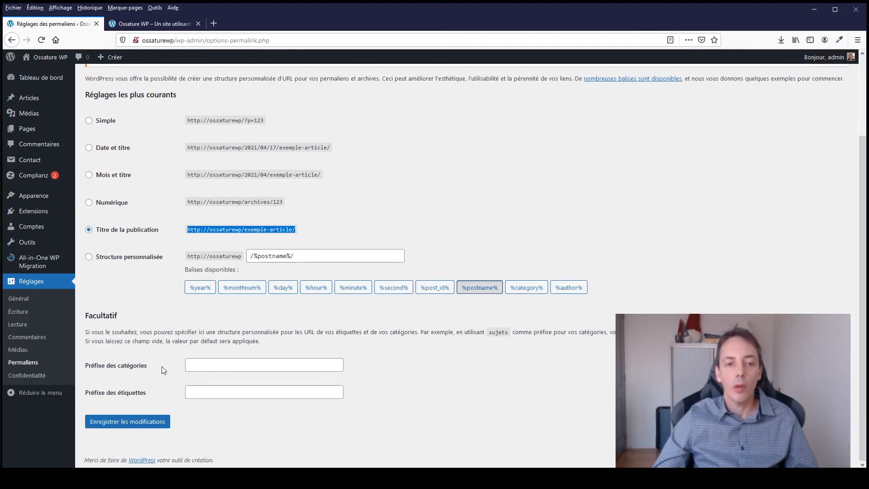
click(121, 422)
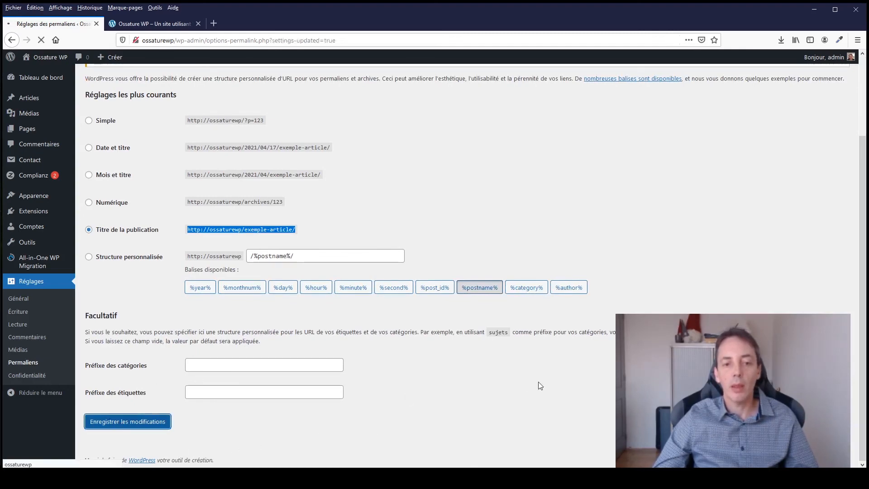
scroll(538, 378, down, 3)
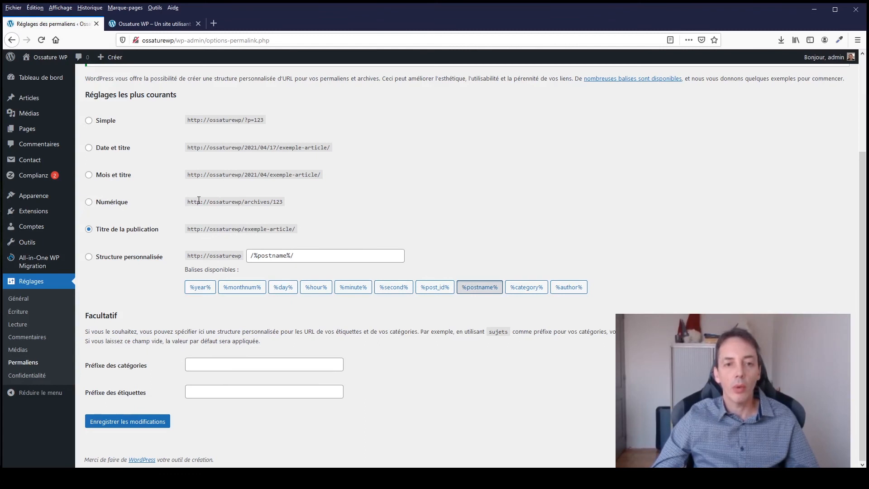
Highlight the domain, archives and number parts of the example URL for the "Numérique" permalink structure
drag(211, 200, 240, 201)
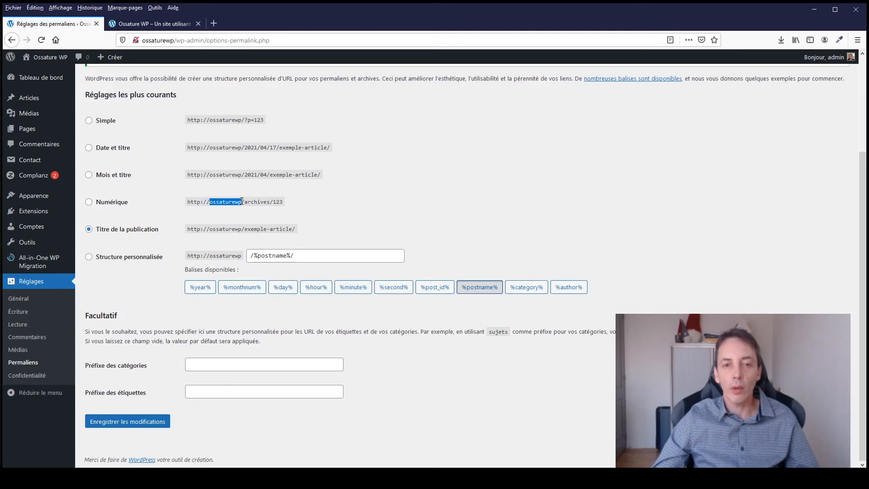
drag(245, 202, 270, 202)
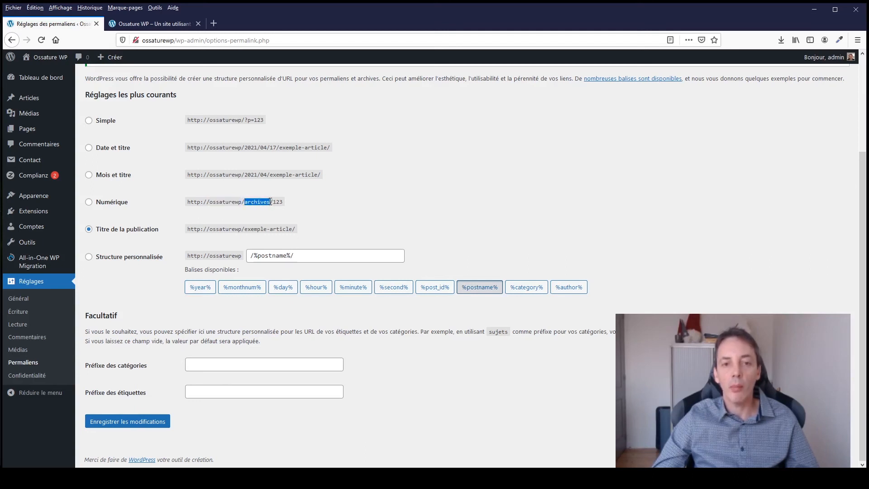
drag(273, 202, 301, 203)
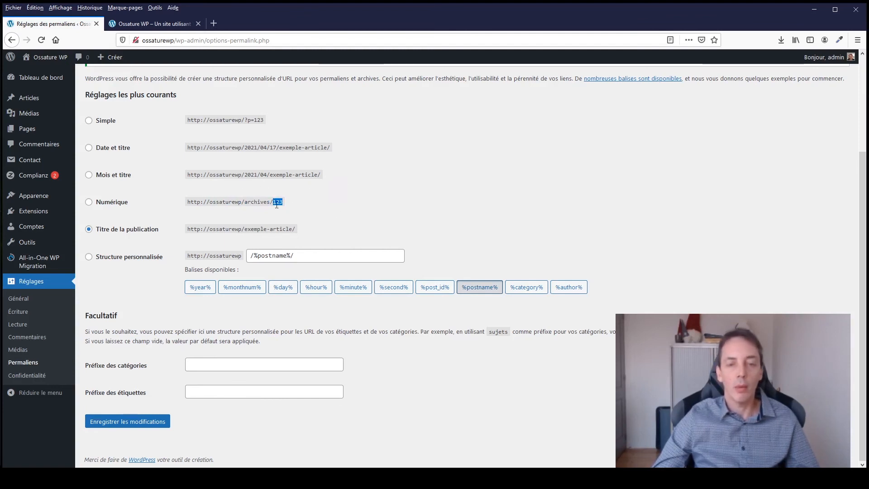
drag(244, 201, 270, 201)
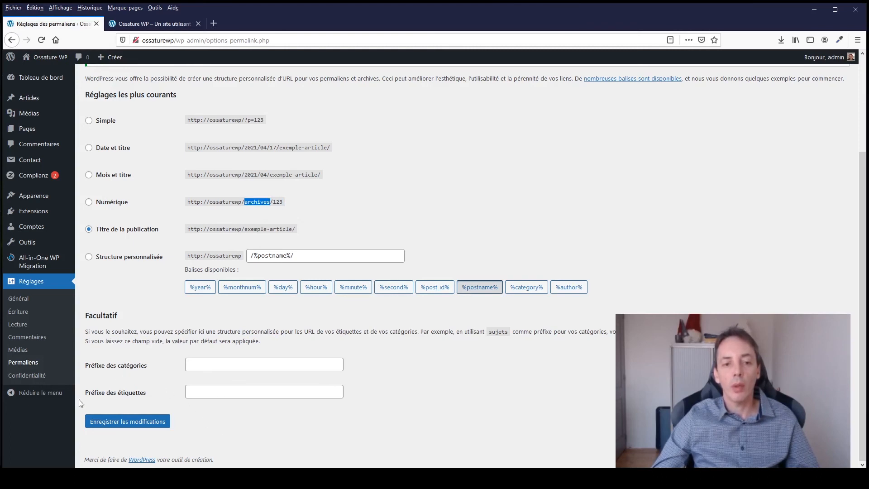
View the privacy settings, and collapse the administration menu and expand it again
click(27, 379)
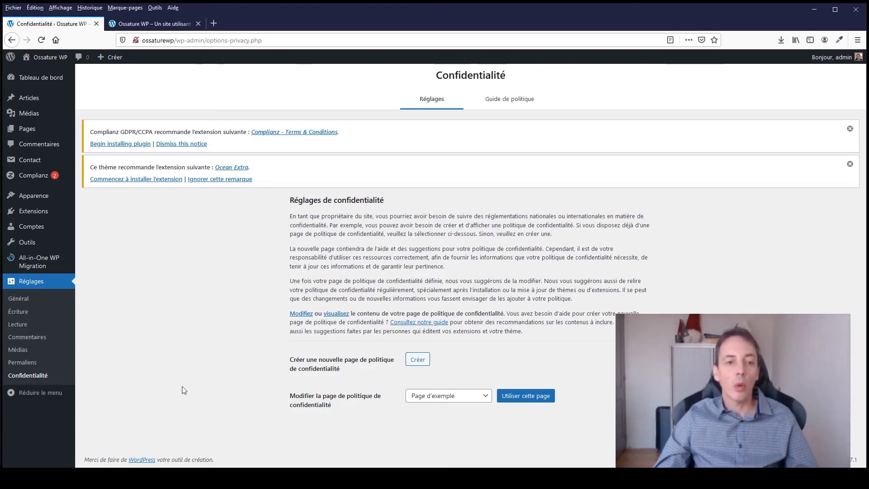
click(38, 393)
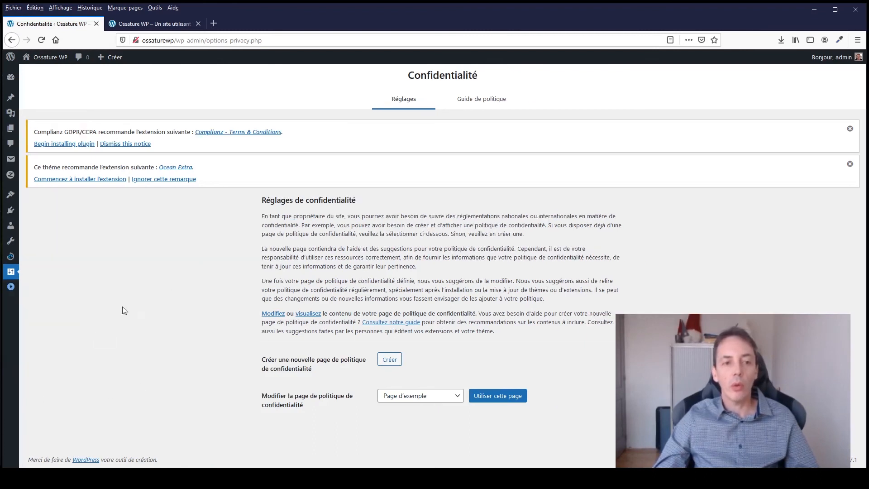
click(9, 292)
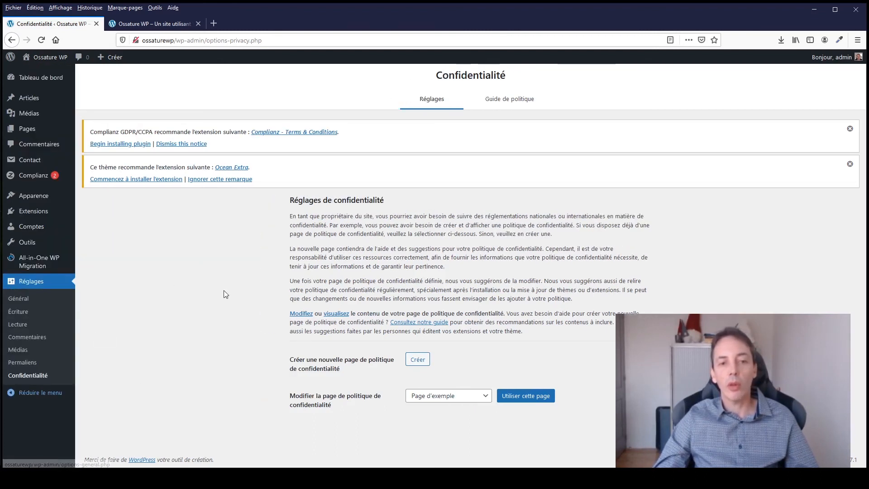